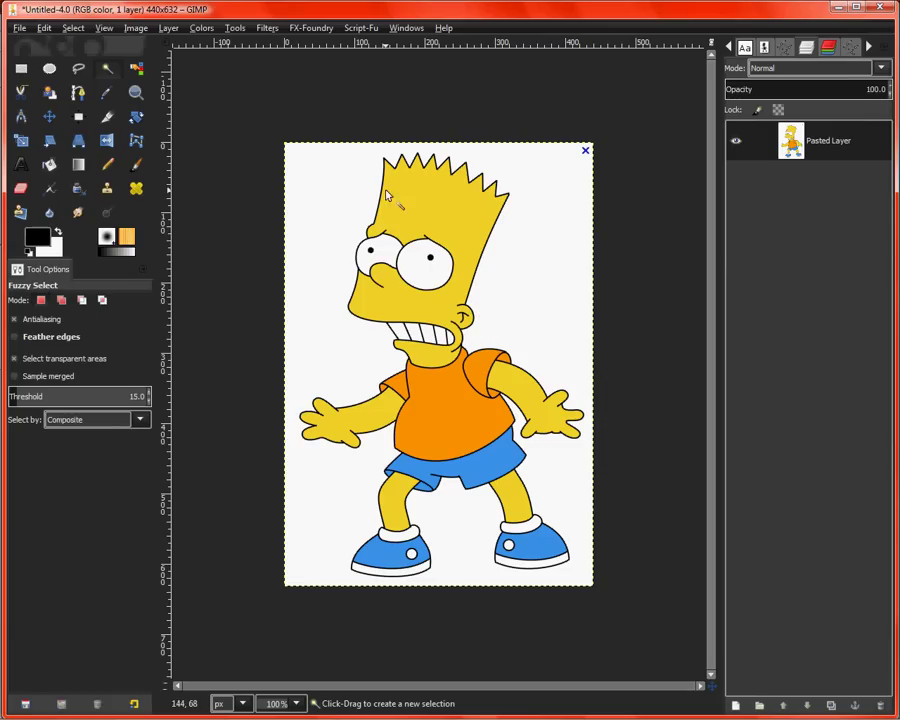
- Open the Create a New Layer dialog from the Layers panel of the pasted Bart image
click(50, 192)
- Create a White-filled layer above Bart and set its mode to Darken only
click(736, 706)
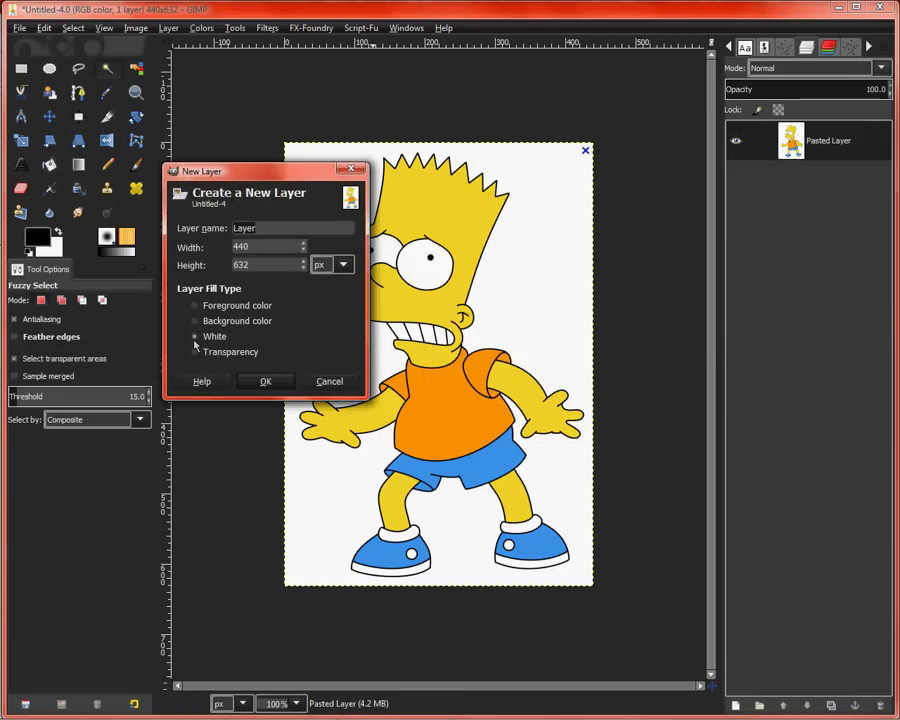
click(266, 384)
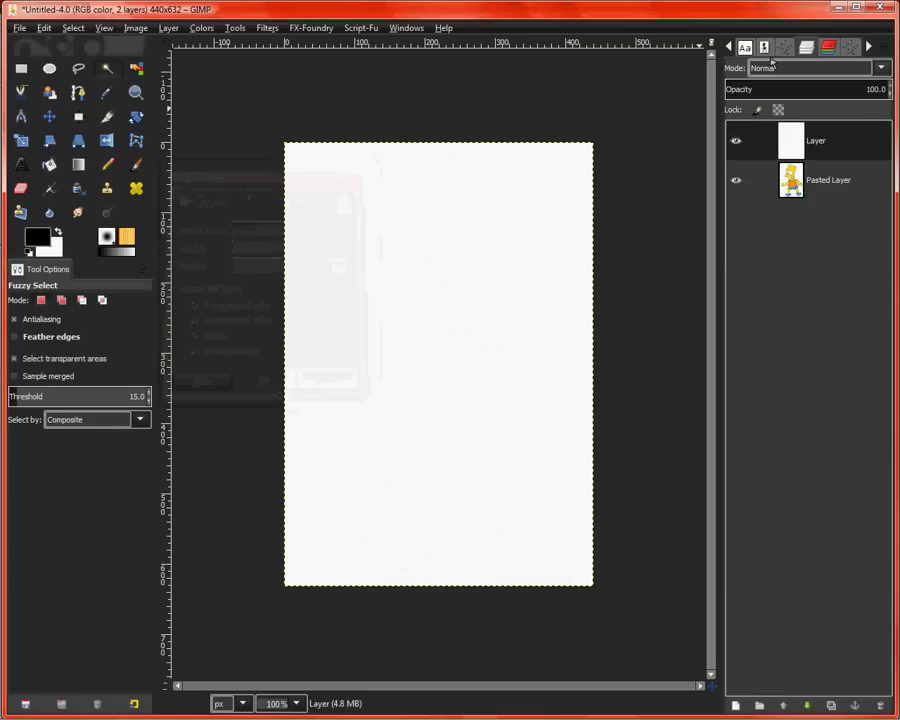
click(881, 68)
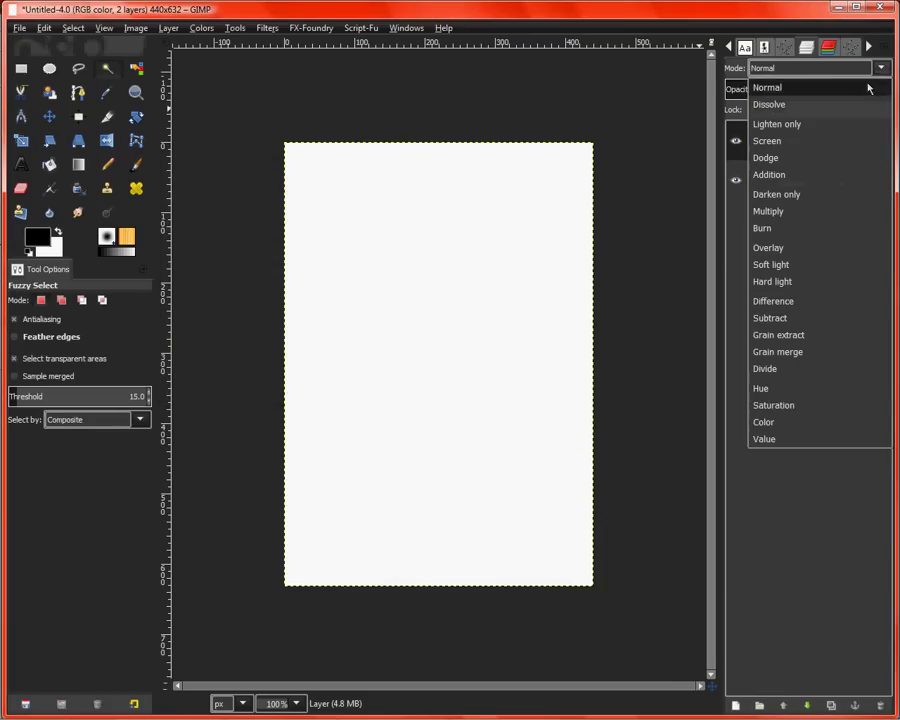
click(790, 194)
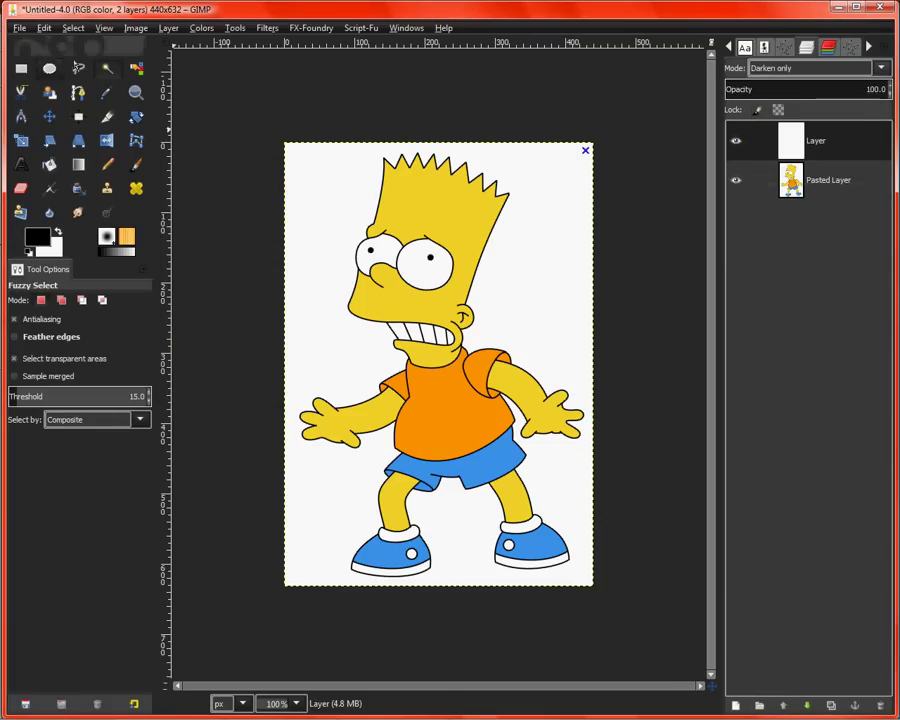
- With Free Select, trace from the hair tip down the hair edge and face to the chin
click(78, 72)
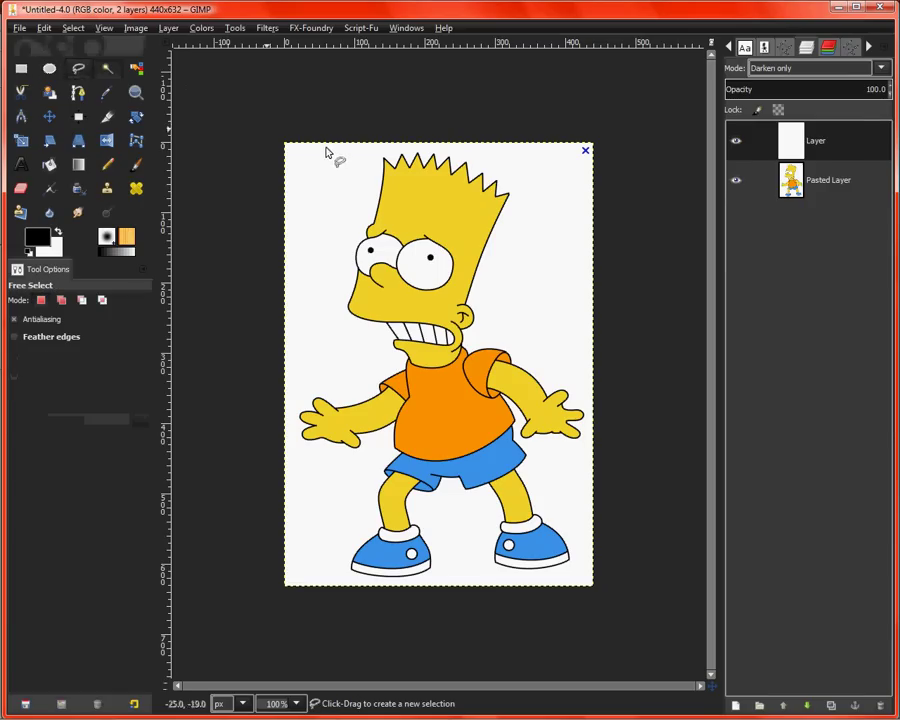
click(383, 159)
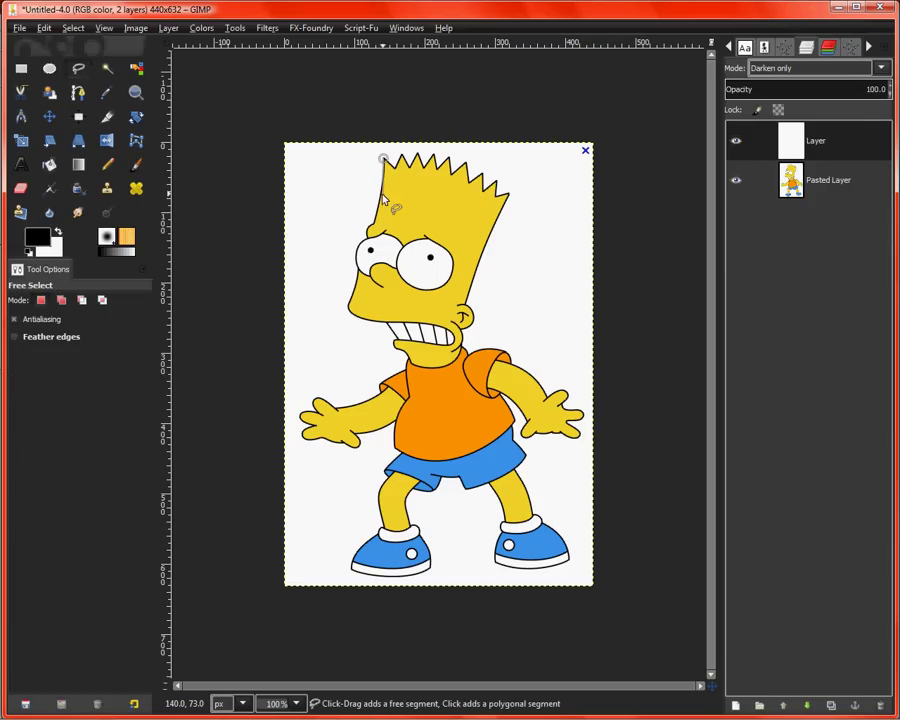
click(380, 195)
click(372, 222)
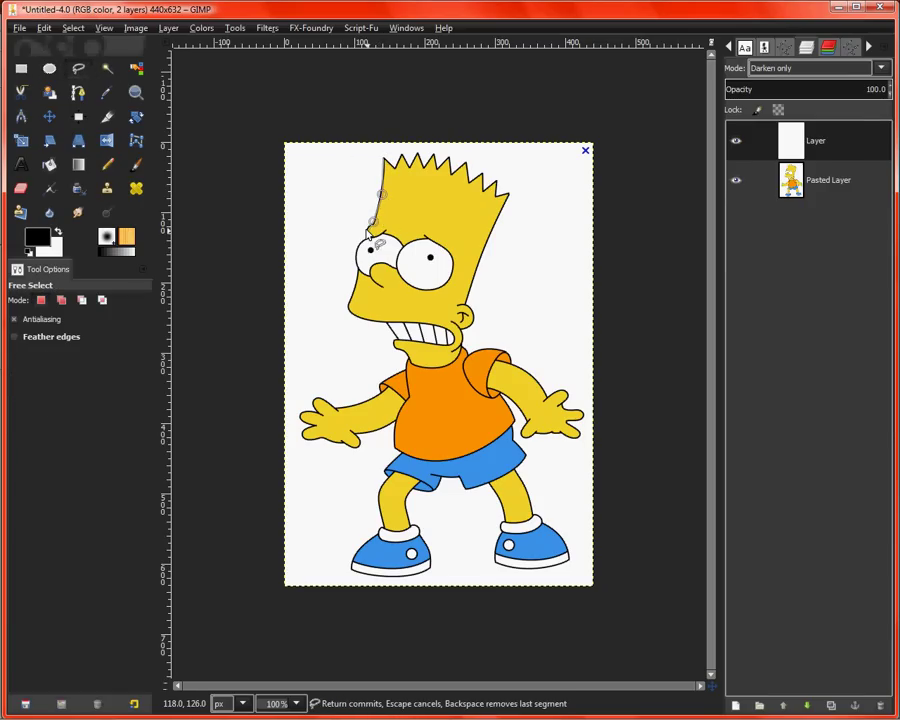
click(366, 232)
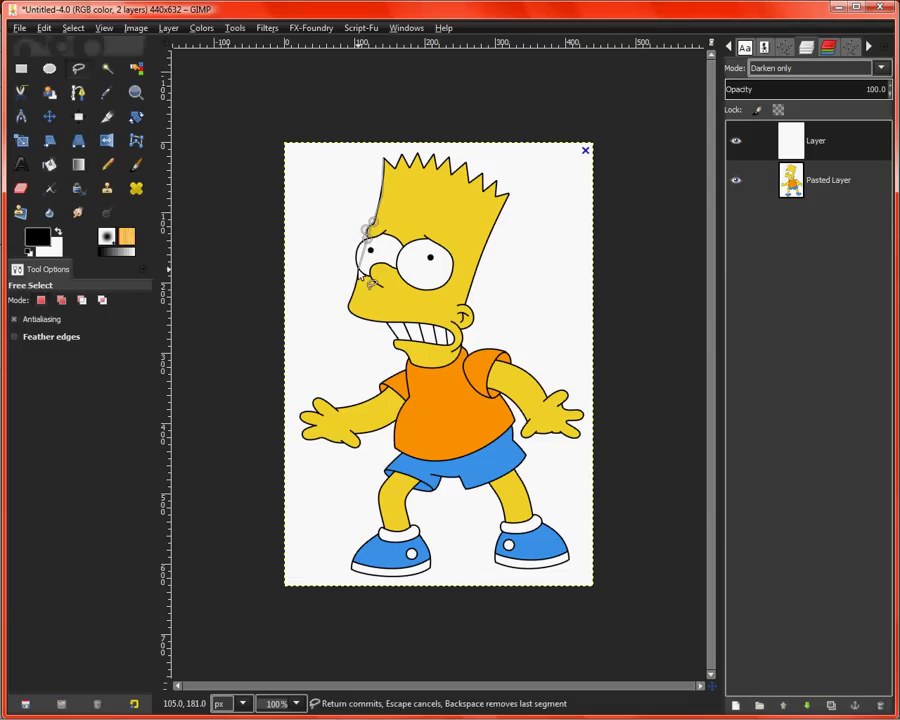
click(357, 263)
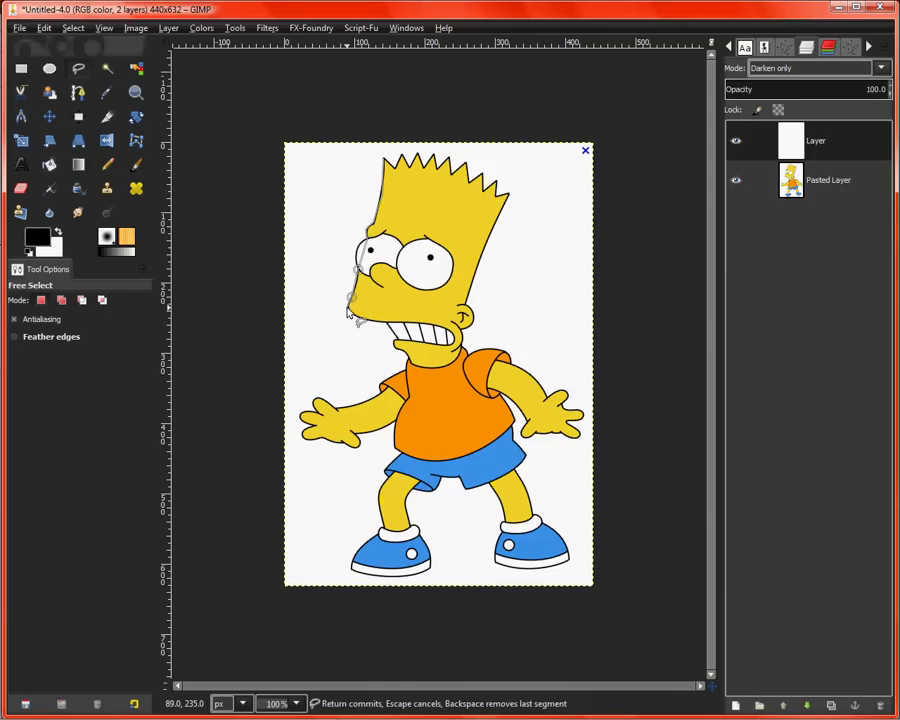
click(347, 313)
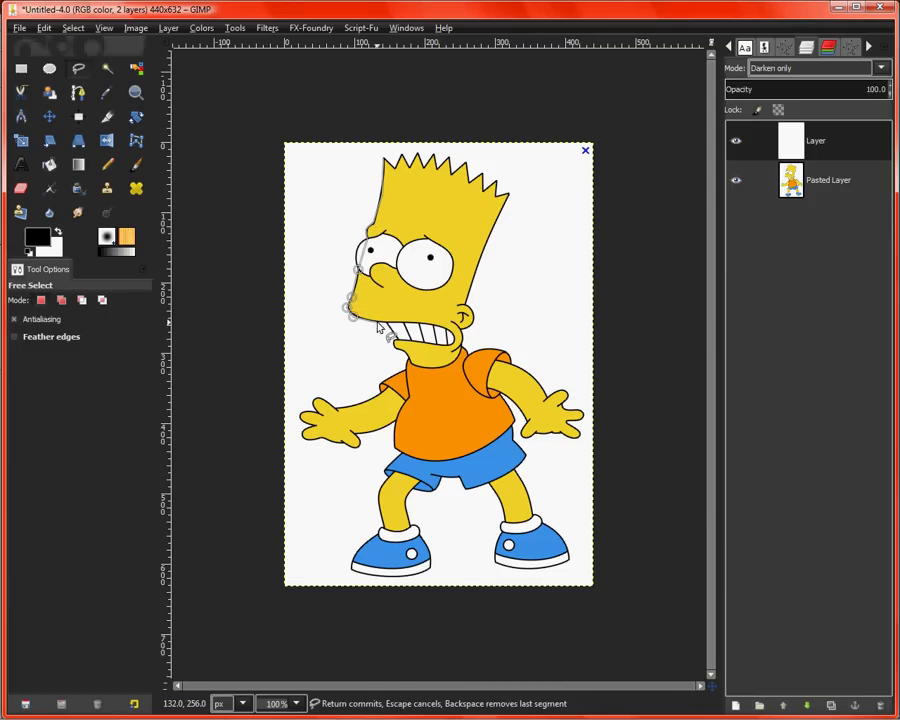
- Continue the outline along the teeth, jaw and arm, around the left-side hand's fingers
click(425, 324)
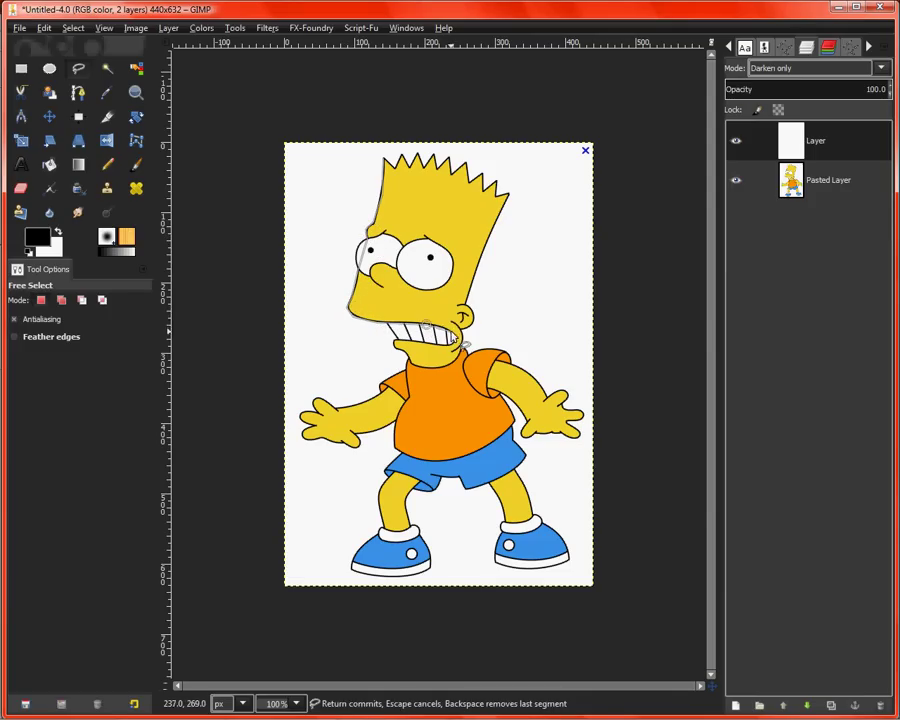
click(452, 341)
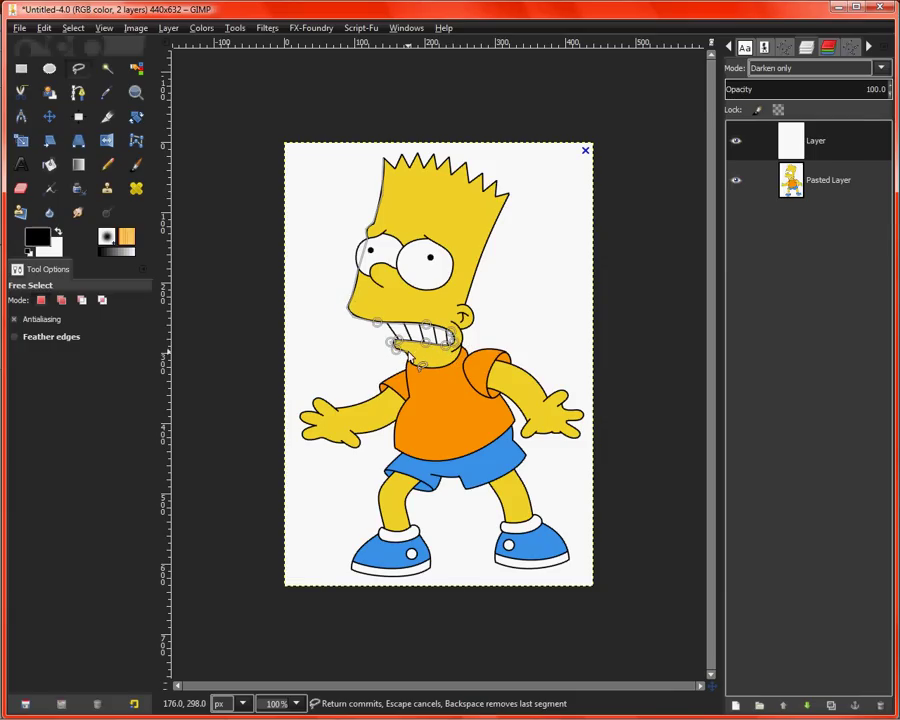
click(399, 352)
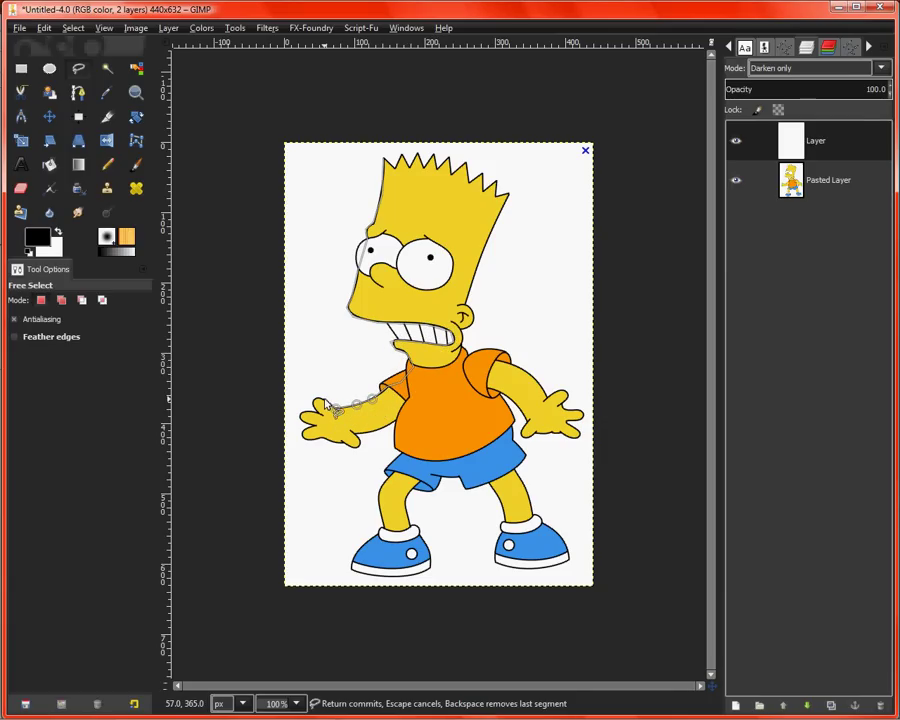
drag(345, 410, 320, 403)
click(313, 398)
drag(305, 443, 331, 446)
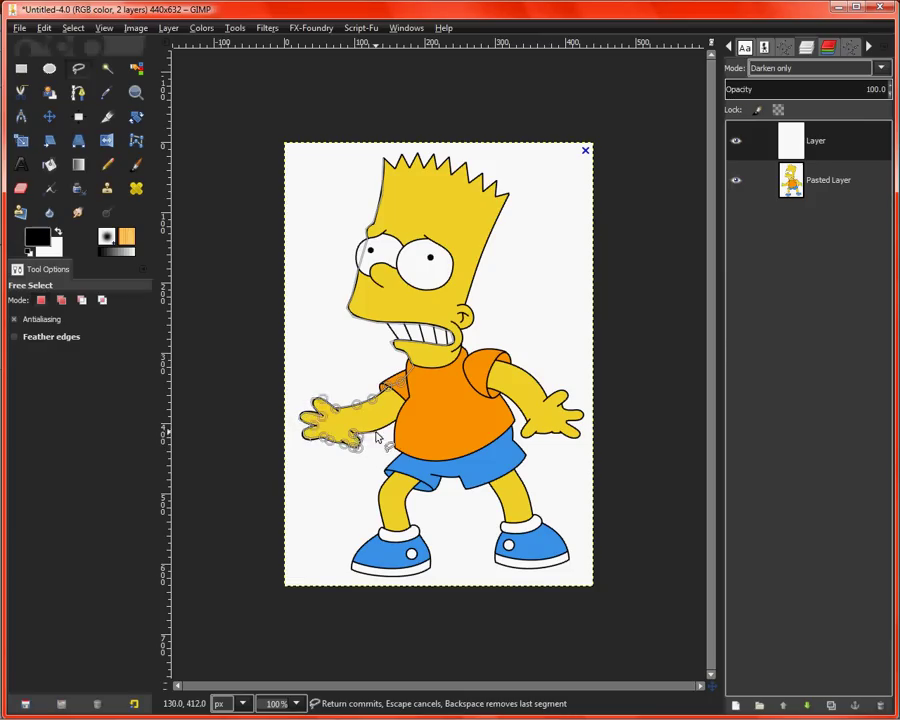
- Extend the outline below the shirt, down the leg, shorts hem, sock and shoe
click(422, 419)
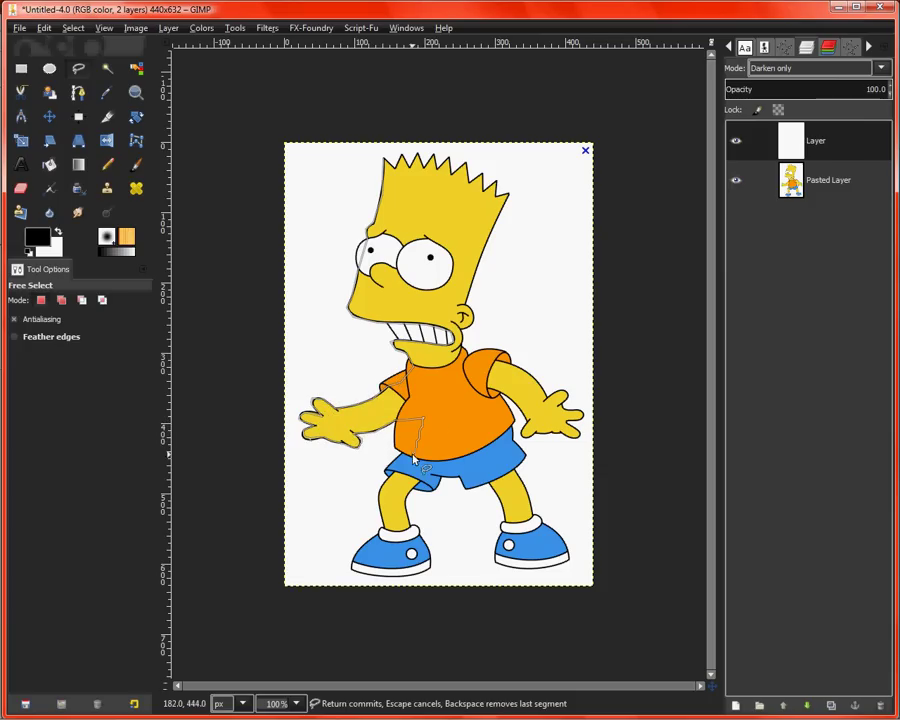
click(389, 479)
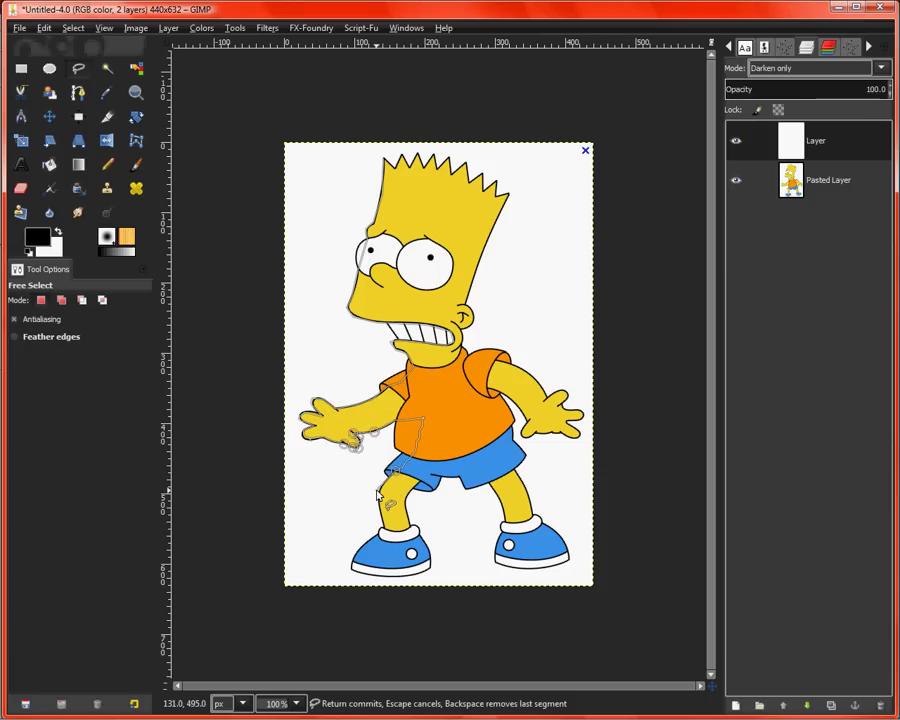
click(389, 541)
click(414, 486)
click(473, 447)
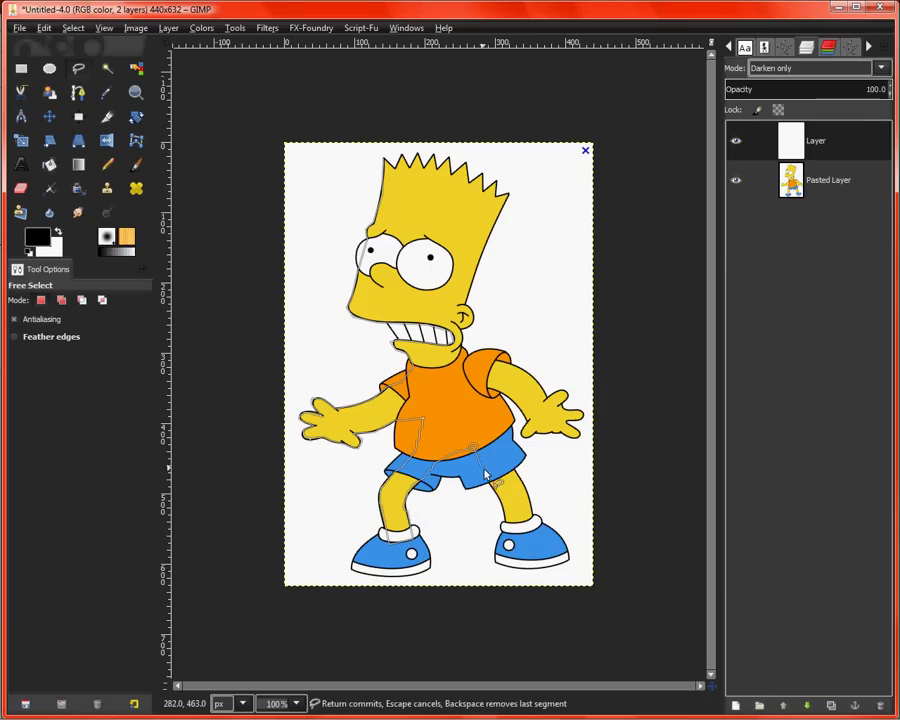
click(507, 516)
click(537, 528)
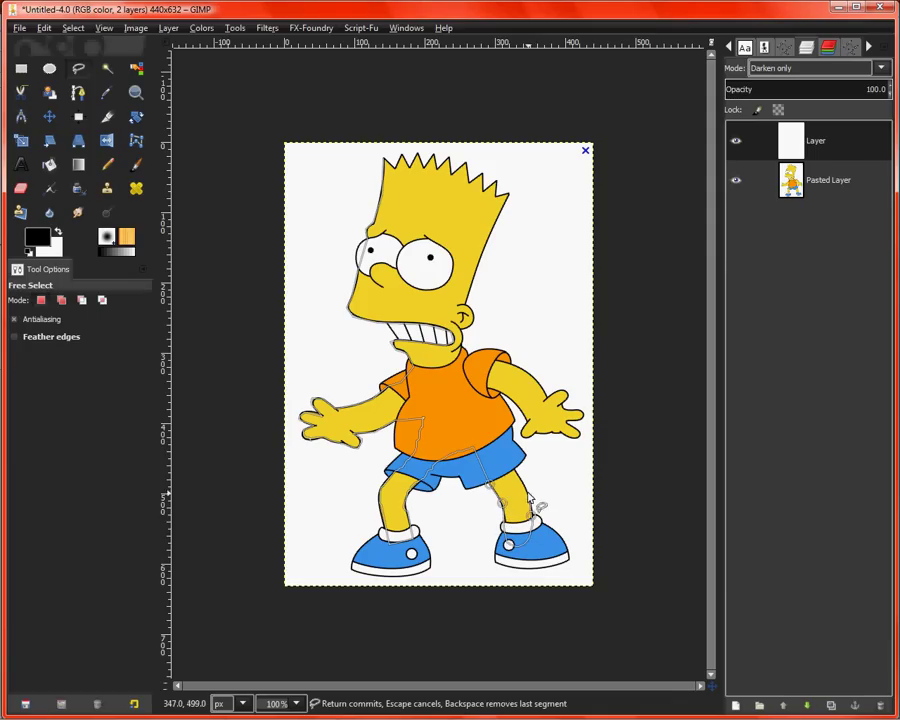
- Trace down the right arm and around the right-side hand to the neck, deleting messy segments
click(493, 389)
click(518, 406)
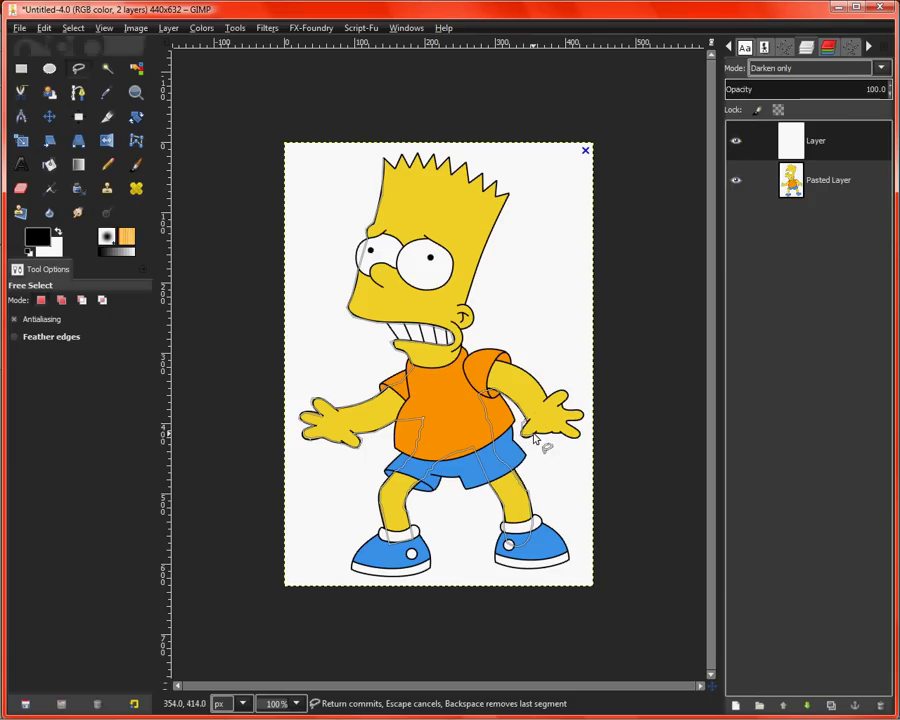
click(535, 432)
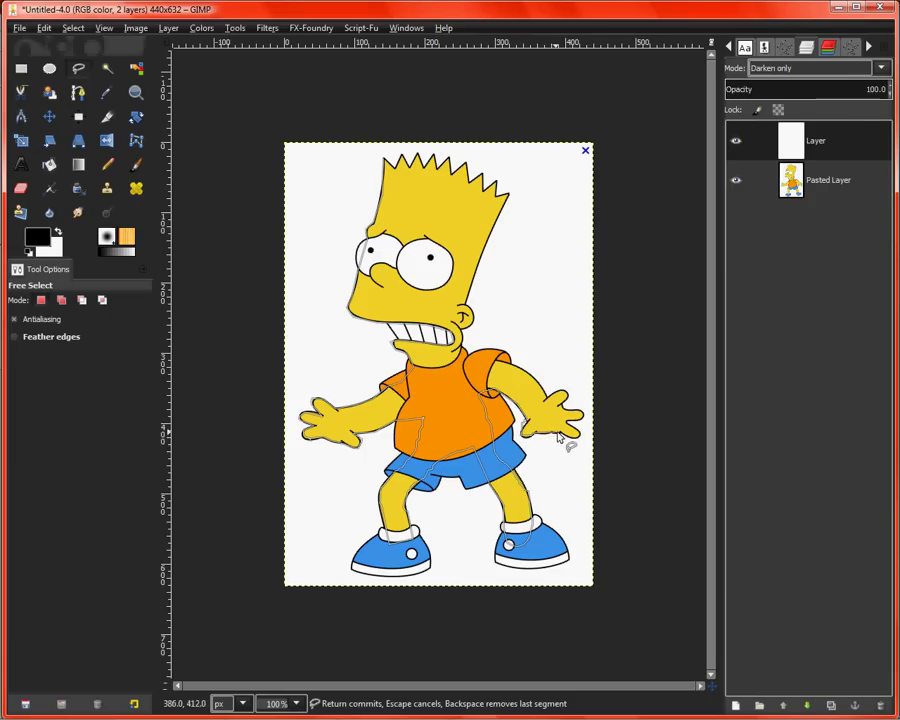
click(561, 437)
click(577, 439)
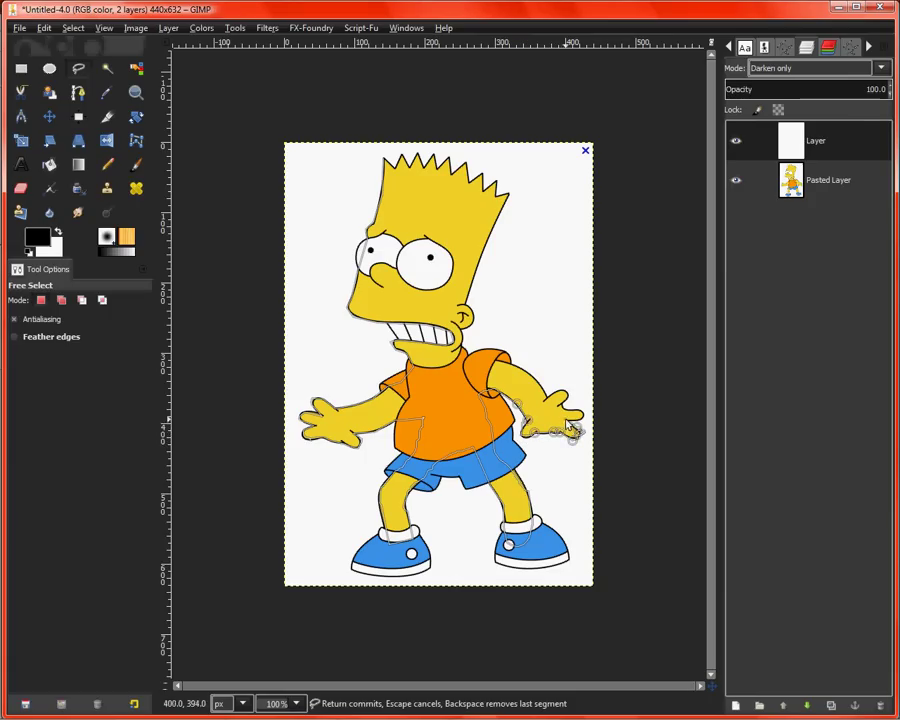
drag(577, 413, 571, 413)
key(BackSpace)
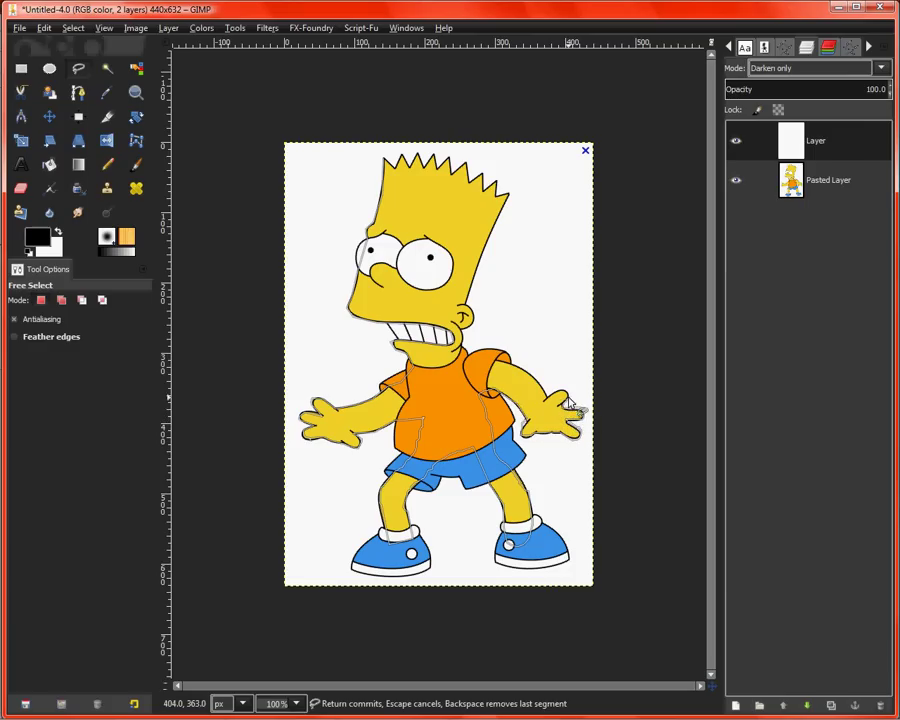
drag(563, 391, 515, 365)
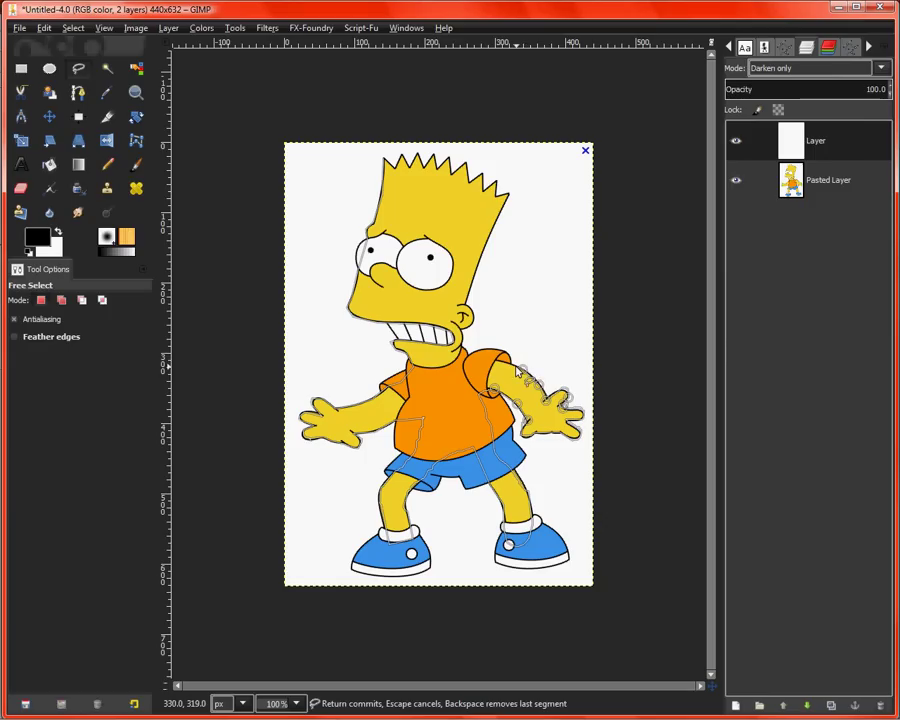
drag(512, 366, 495, 362)
key(BackSpace)
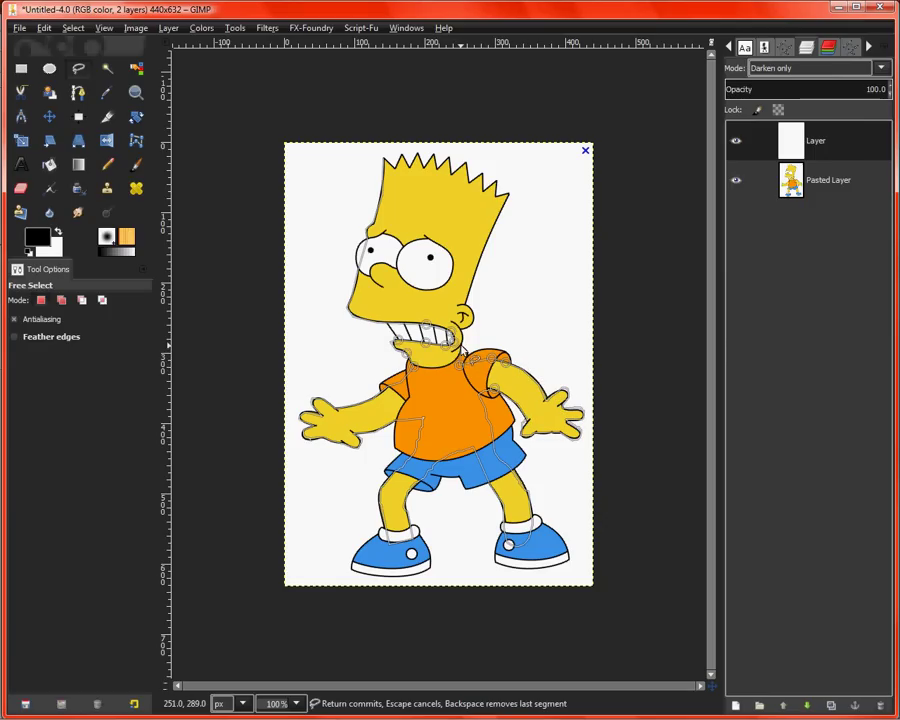
drag(459, 363, 463, 338)
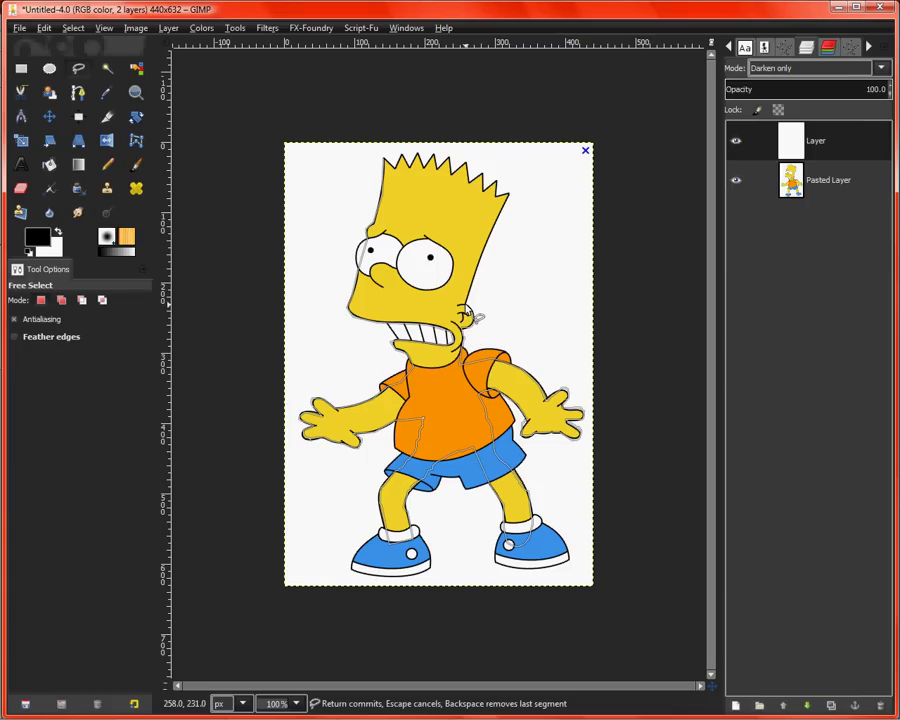
- Trace up the right side of the head and across the hair spikes, closing at the starting point
drag(466, 313, 510, 200)
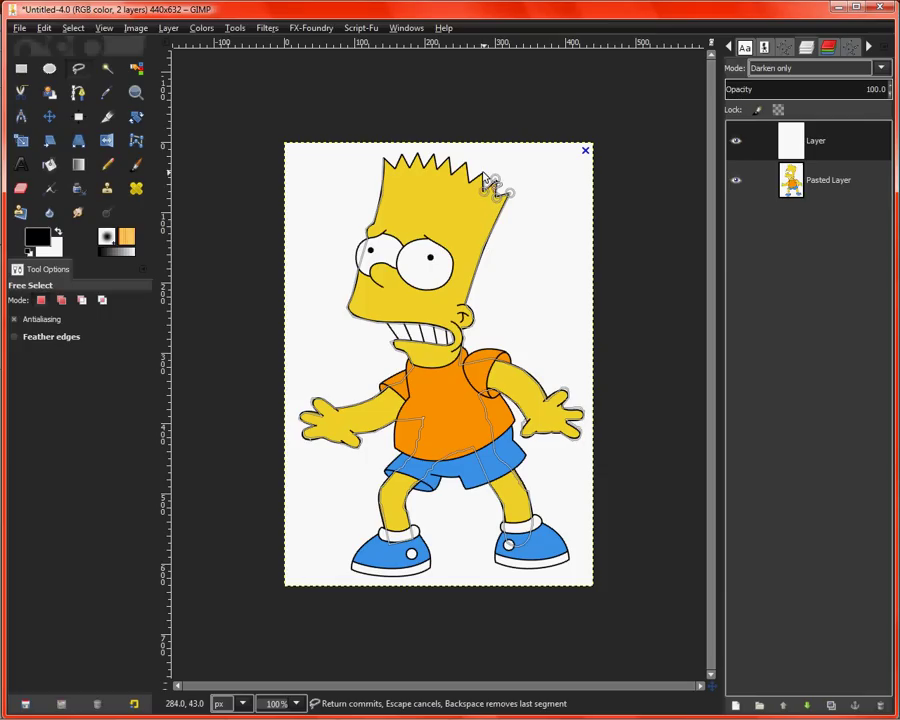
drag(485, 180, 452, 163)
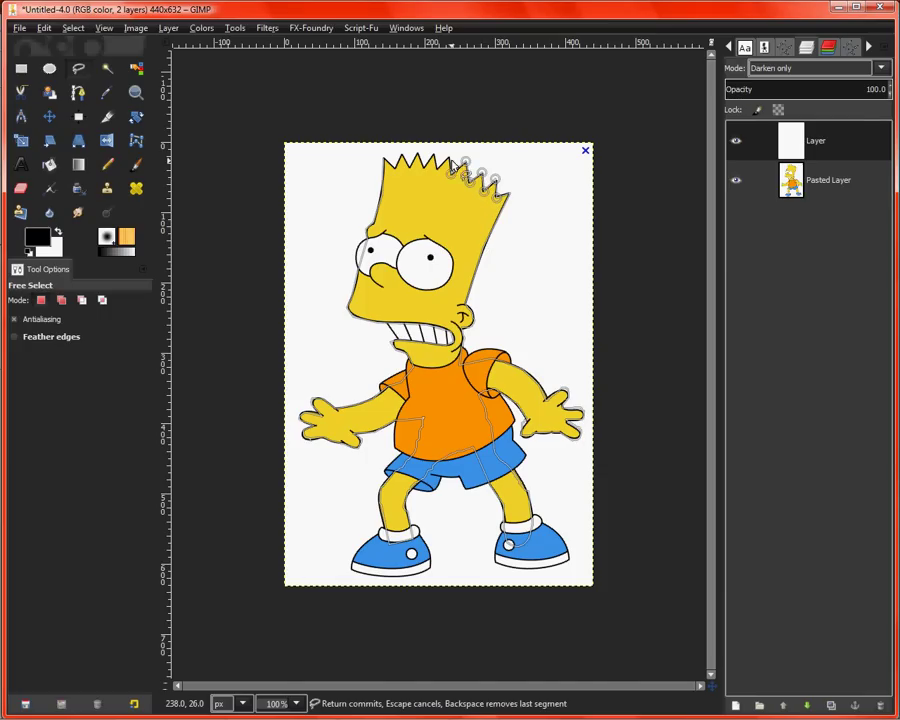
drag(452, 163, 440, 176)
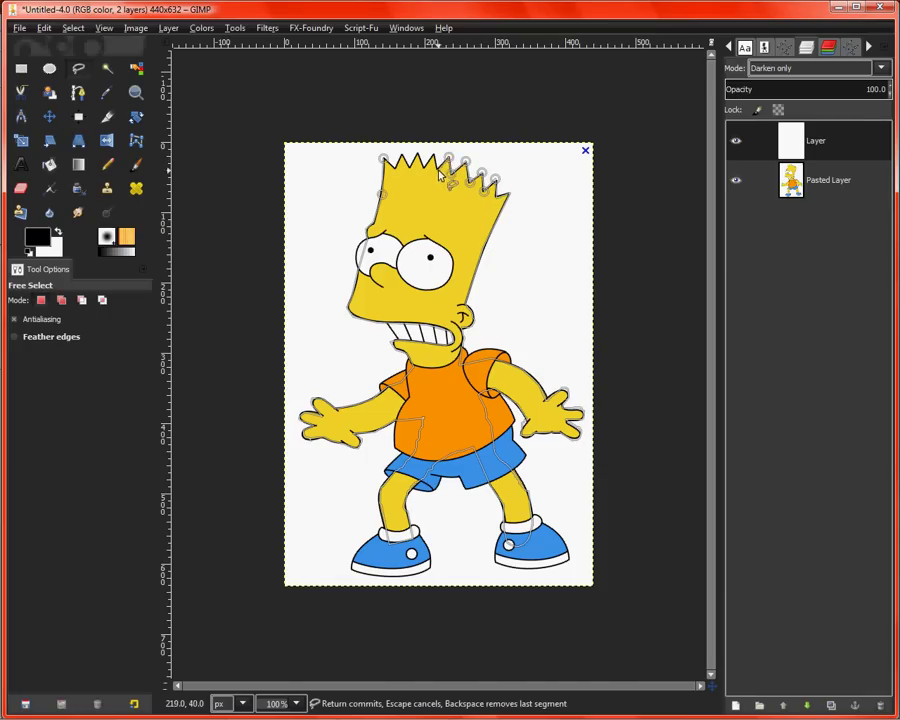
click(433, 155)
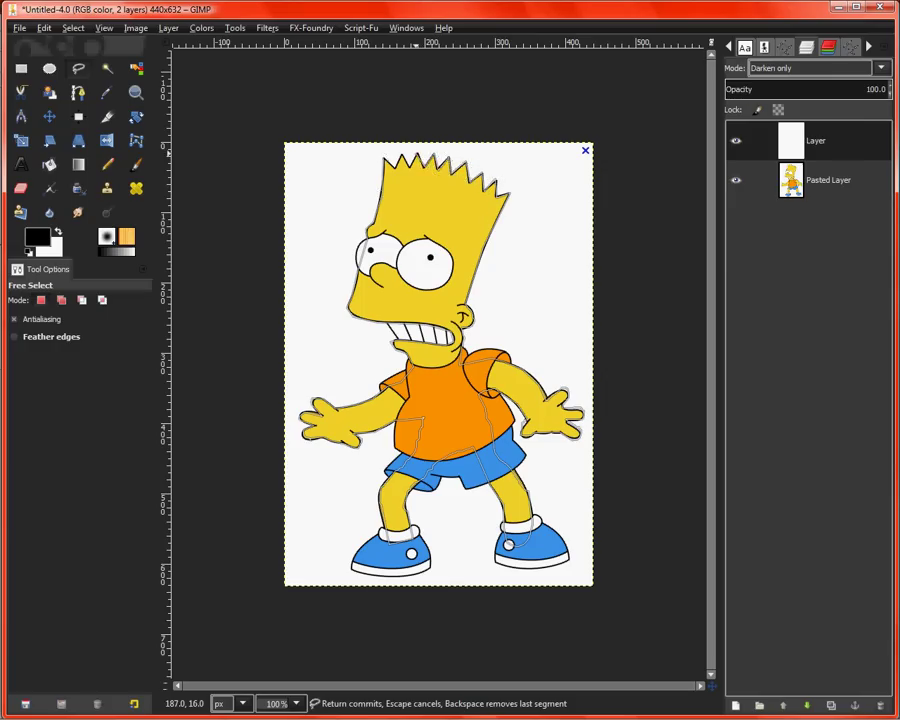
click(409, 158)
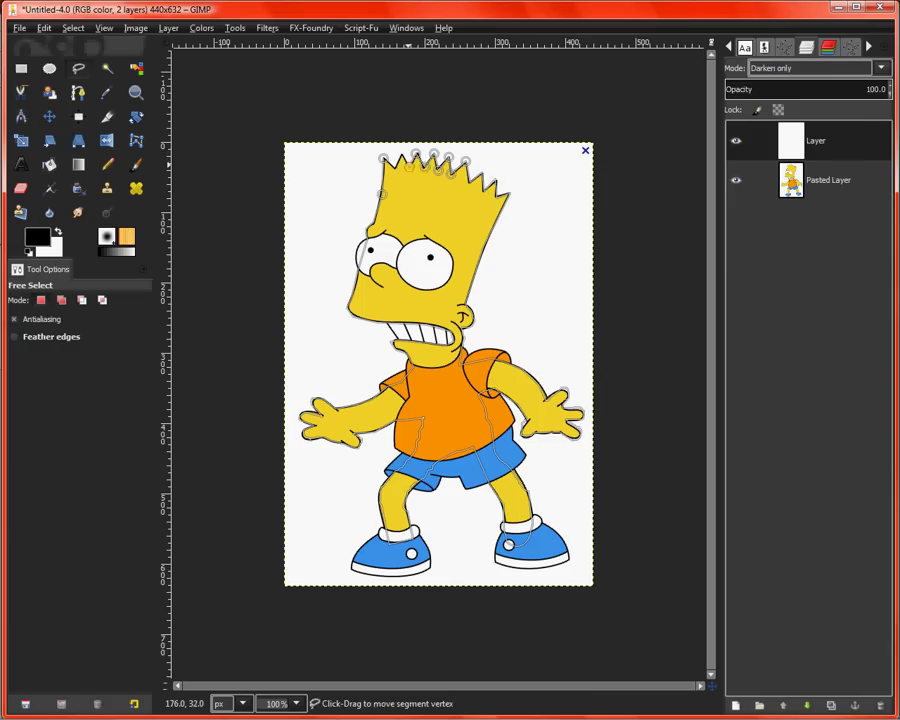
click(384, 159)
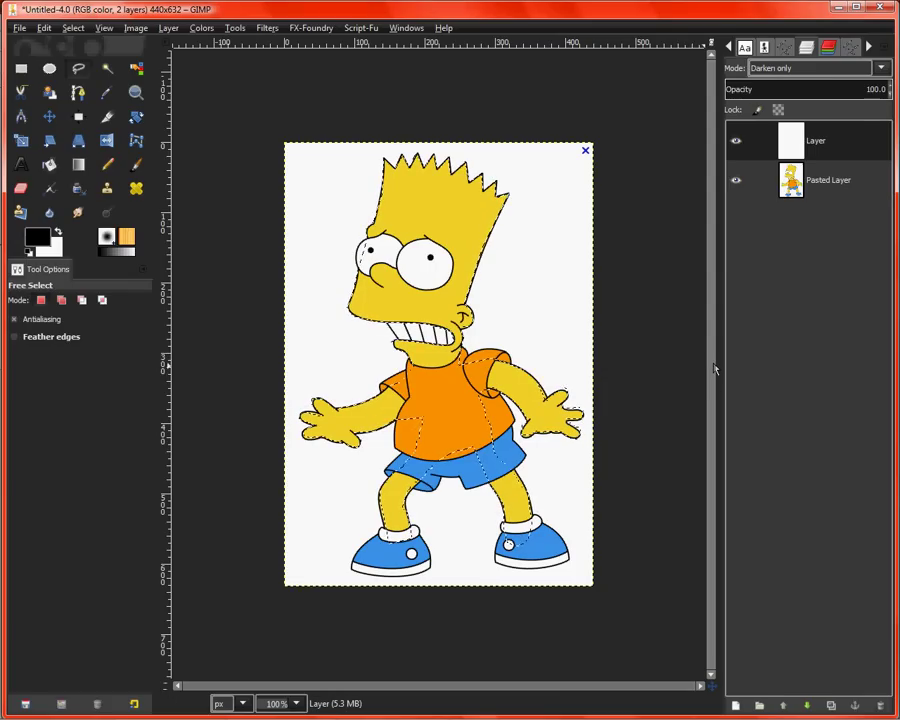
- Add a Selection-based layer mask to the white layer, then make the layer itself active for painting
right_click(789, 160)
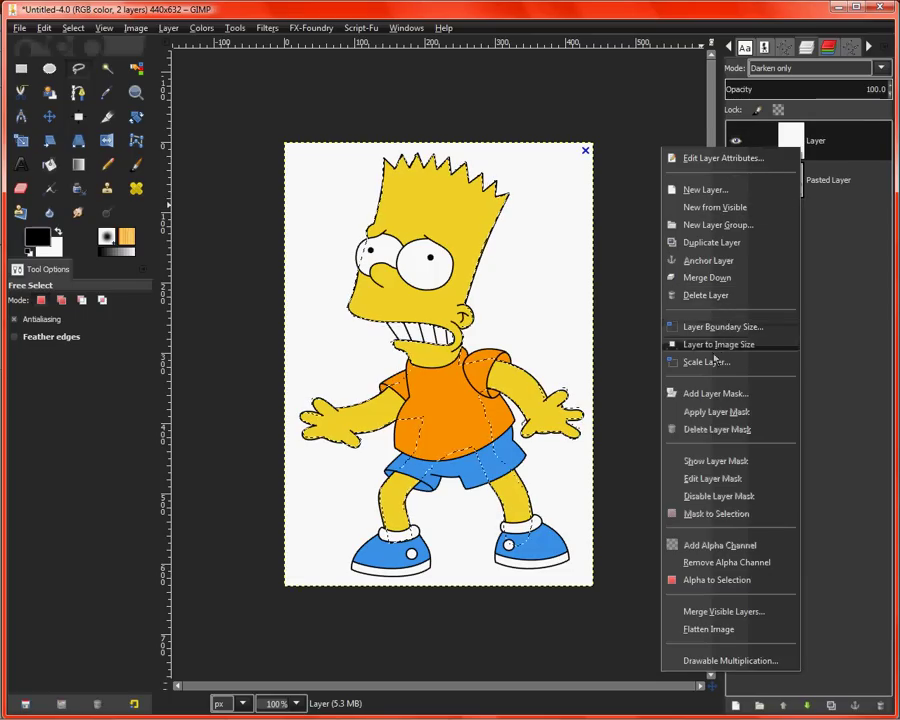
click(717, 397)
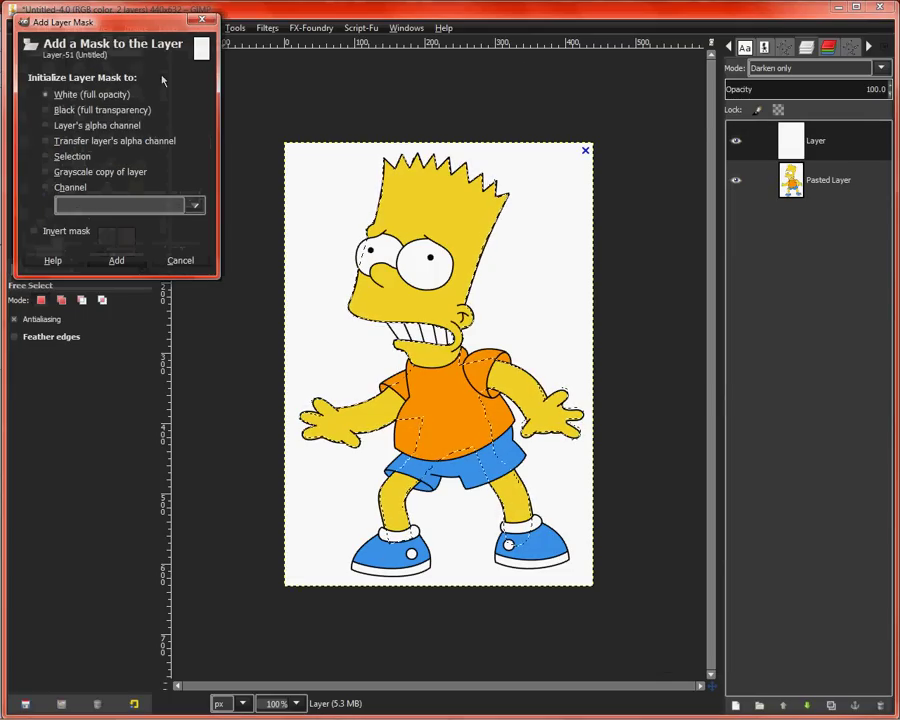
click(45, 157)
click(116, 260)
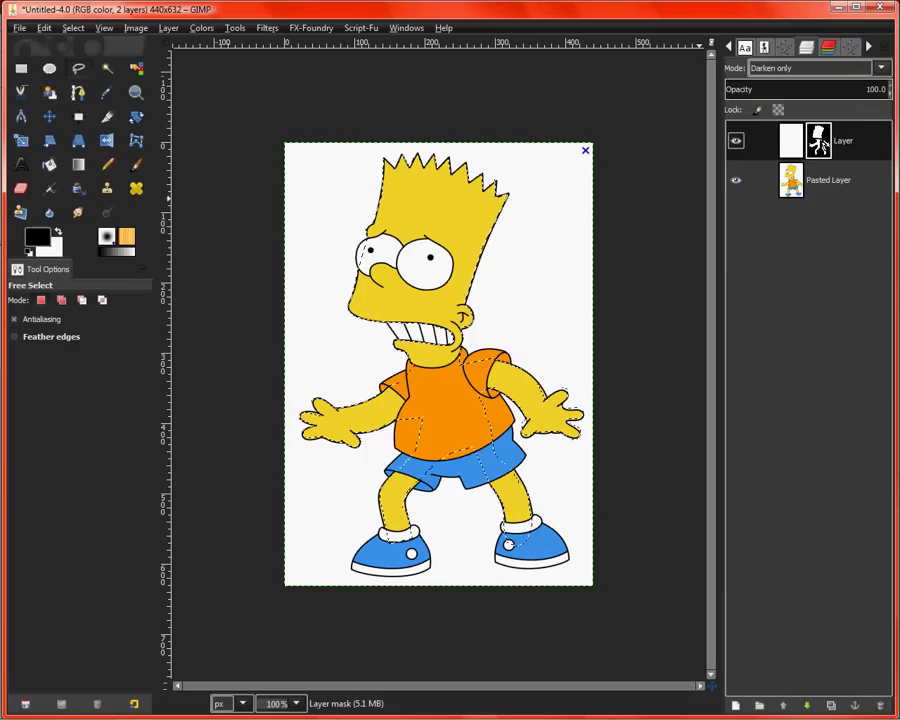
right_click(822, 145)
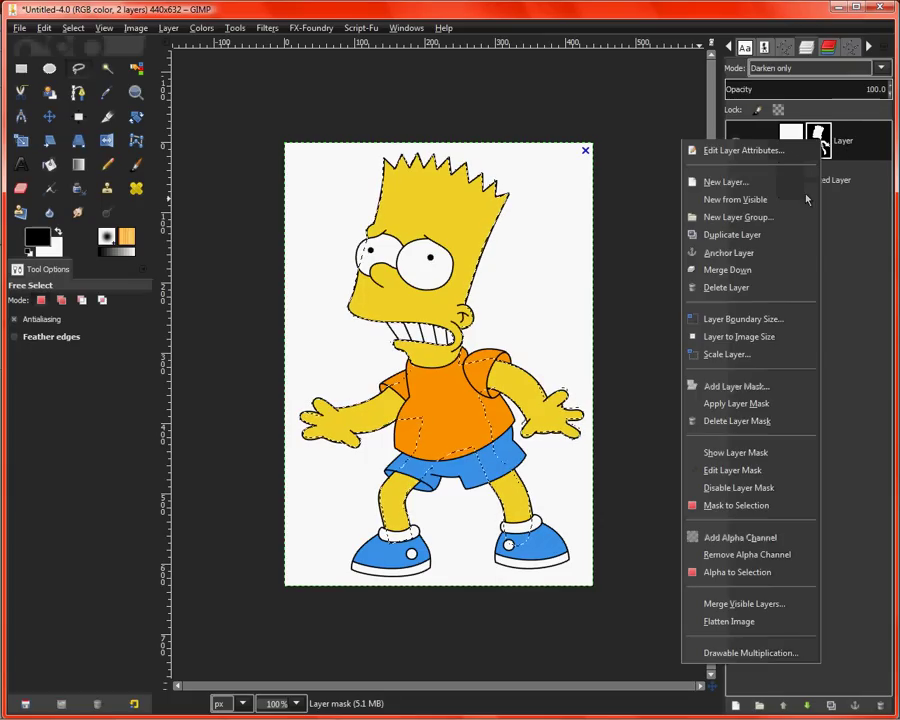
click(836, 145)
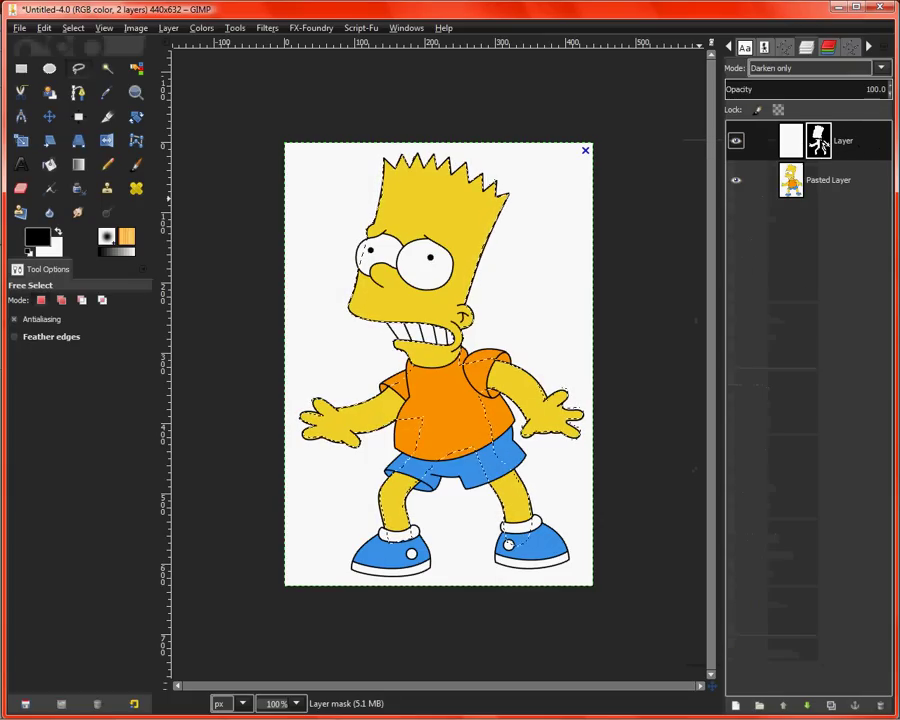
click(790, 141)
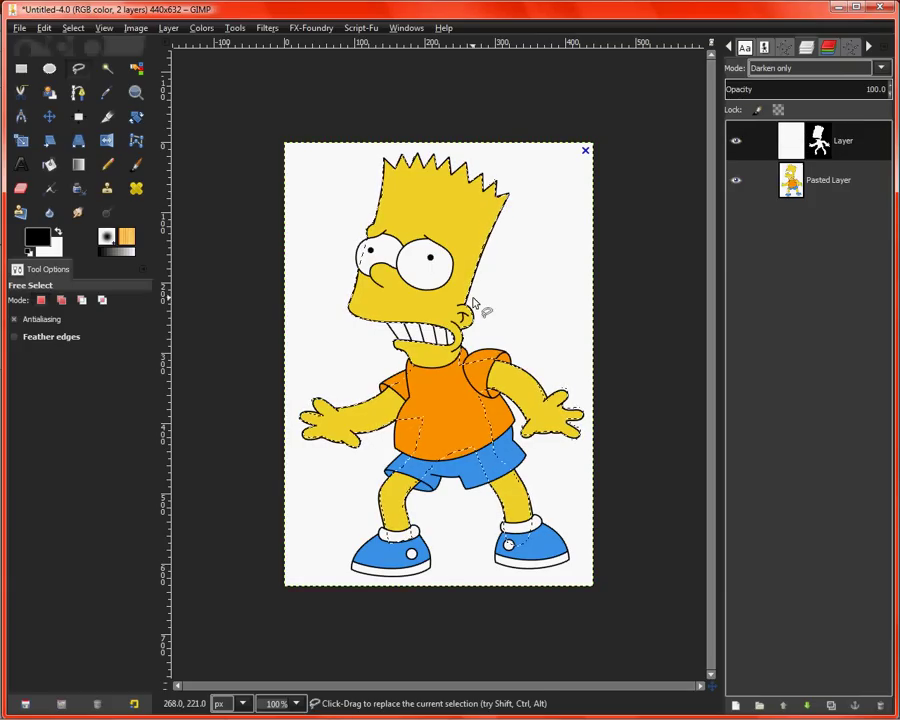
- Hide the colour Bart layer and airbrush soft grey over the head, neck and shoulder
click(736, 180)
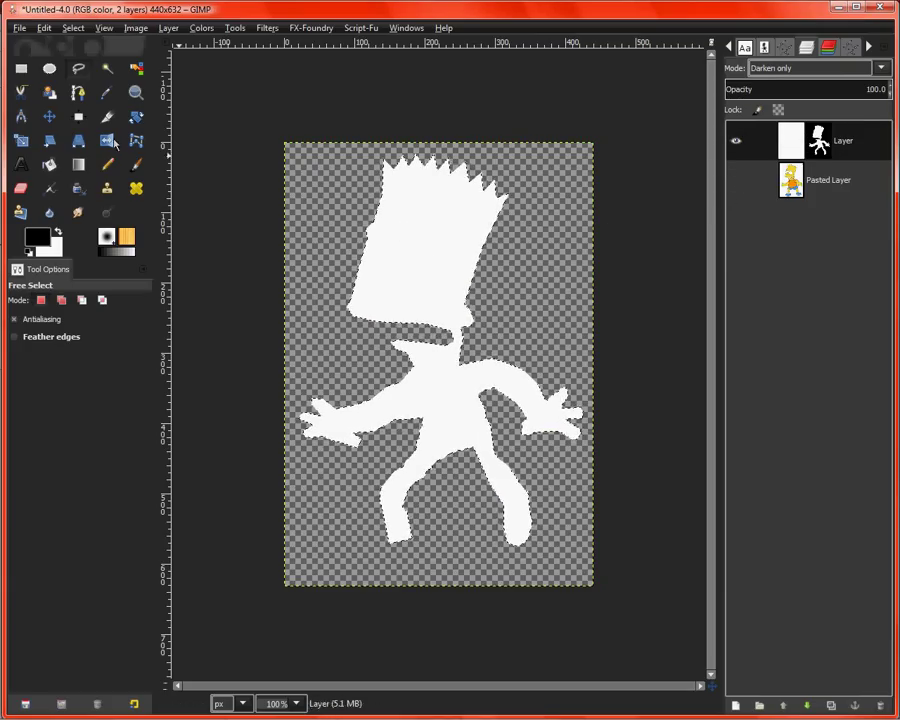
click(54, 194)
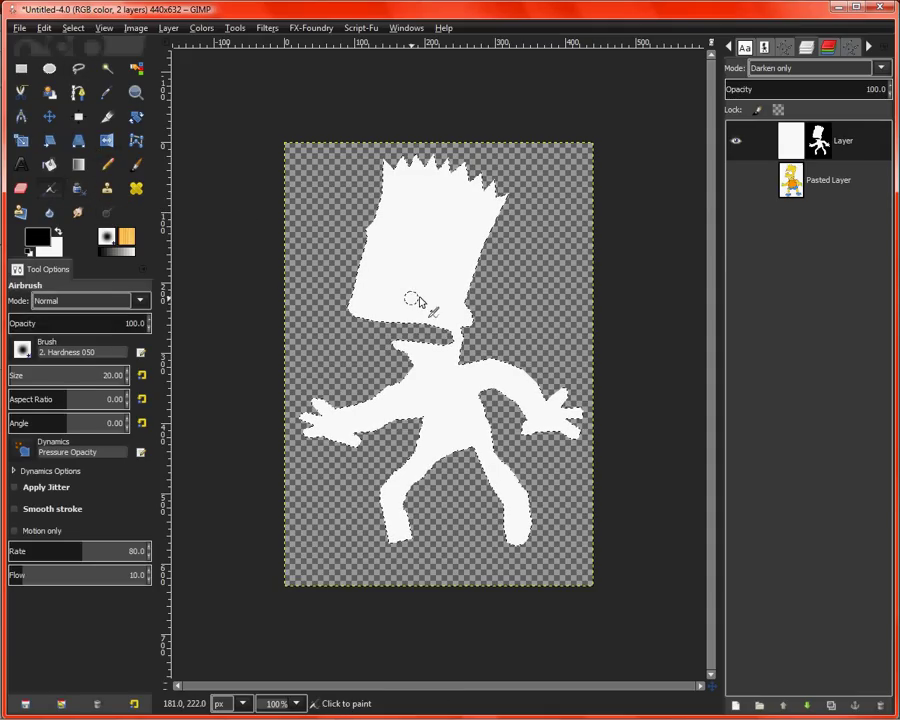
key(bracketright)
key(bracketright)
key(bracketright)
key(bracketright)
key(bracketright)
key(bracketright)
key(bracketright)
key(bracketright)
key(bracketright)
key(bracketright)
key(bracketright)
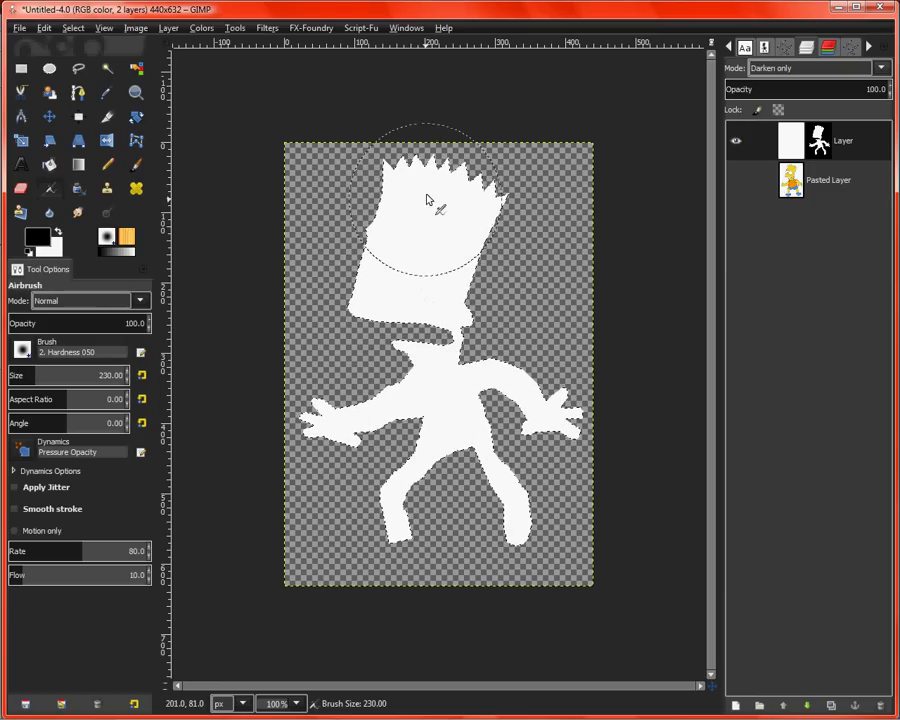
mouse_move(430, 195)
mouse_down()
mouse_move(416, 247)
mouse_move(426, 312)
mouse_move(454, 180)
mouse_move(430, 300)
mouse_move(462, 232)
mouse_move(378, 305)
mouse_move(412, 157)
mouse_up()
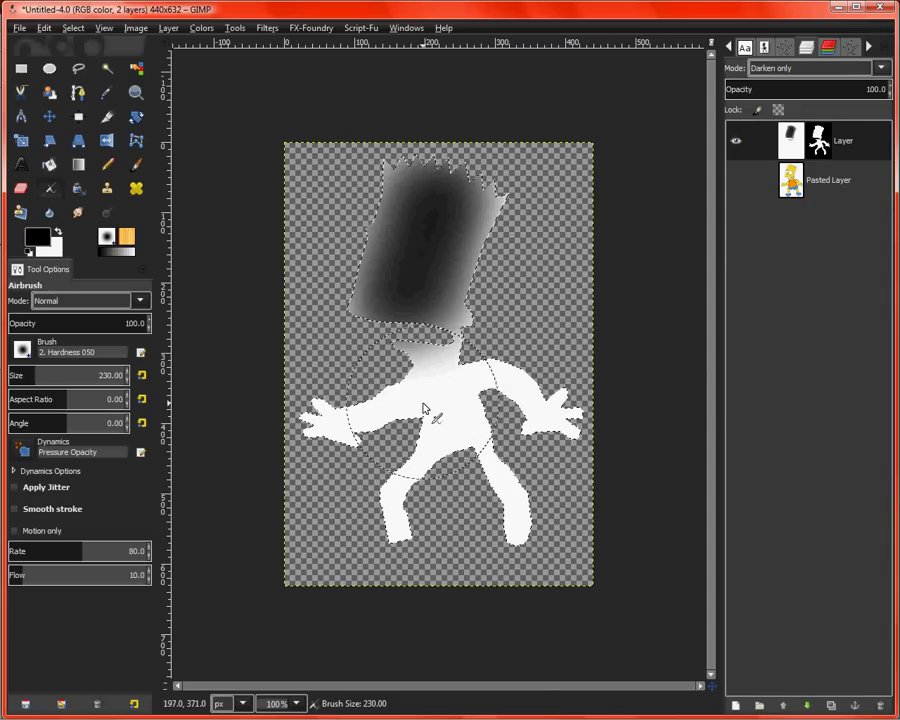
key(bracketleft)
- With a smaller, fainter airbrush, shade the forearm, shoulders and both arms
key(bracketleft)
key(bracketleft)
key(bracketleft)
key(bracketleft)
key(bracketleft)
key(bracketleft)
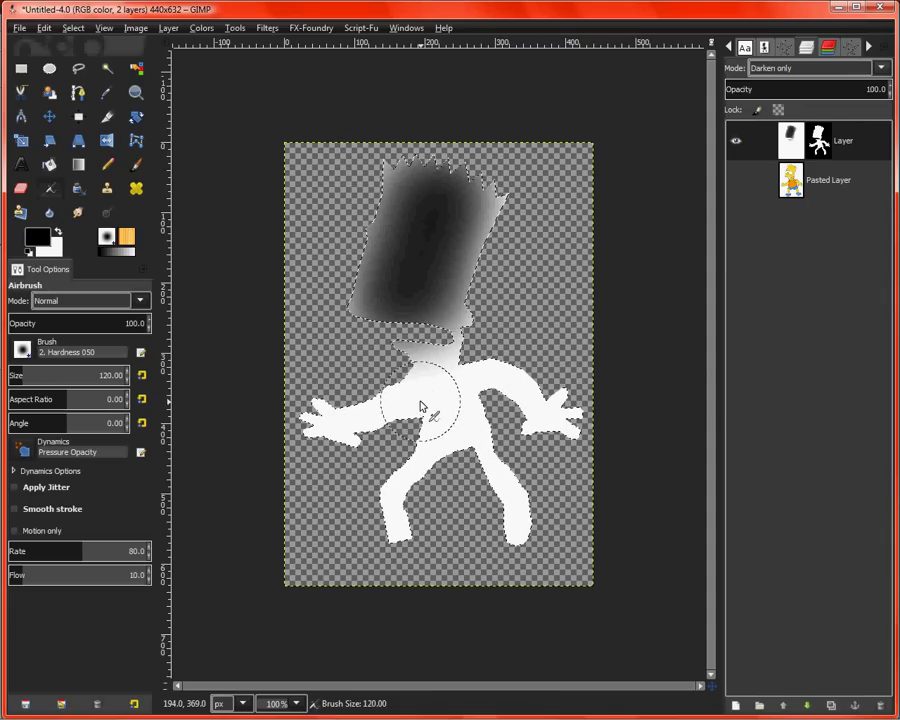
click(416, 401)
mouse_move(416, 401)
mouse_down()
mouse_move(381, 414)
mouse_move(412, 381)
mouse_move(408, 404)
mouse_move(344, 424)
mouse_move(357, 421)
mouse_up()
key(bracketleft)
key(bracketleft)
key(less)
key(less)
key(less)
key(bracketleft)
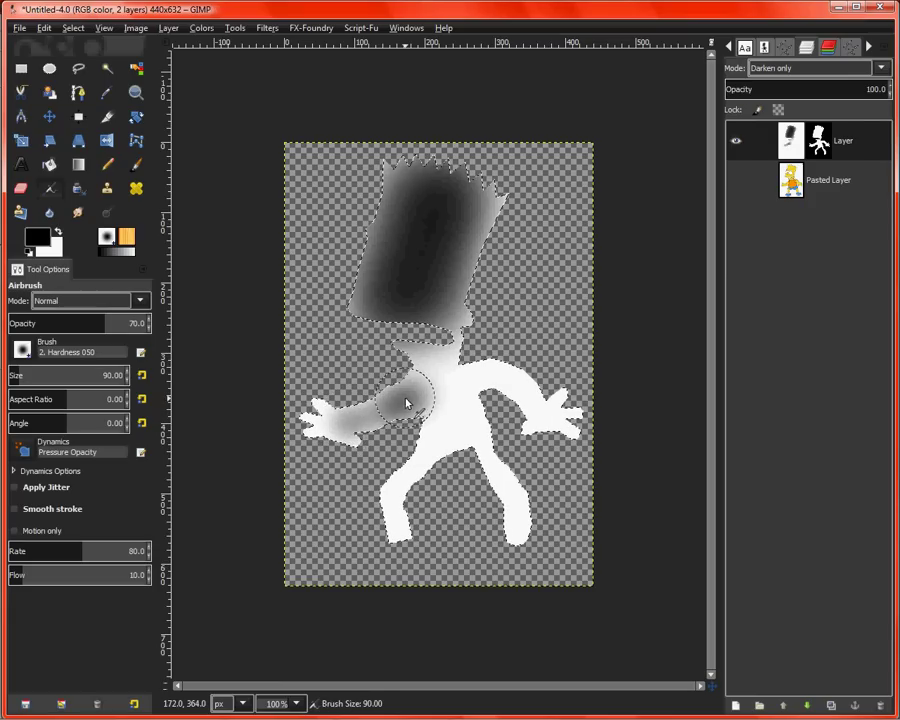
key(bracketleft)
key(bracketleft)
drag(404, 405, 338, 428)
mouse_move(479, 382)
mouse_down()
mouse_move(526, 400)
mouse_move(461, 375)
mouse_move(526, 403)
mouse_move(478, 376)
mouse_up()
mouse_move(400, 402)
mouse_down()
mouse_move(352, 424)
mouse_move(426, 424)
mouse_move(446, 440)
mouse_move(399, 489)
mouse_move(400, 526)
mouse_move(411, 514)
mouse_up()
key(bracketleft)
key(bracketleft)
- Shade both legs down toward the feet and darken the left forearm
mouse_move(432, 455)
mouse_down()
mouse_move(397, 498)
mouse_move(406, 487)
mouse_move(410, 541)
mouse_up()
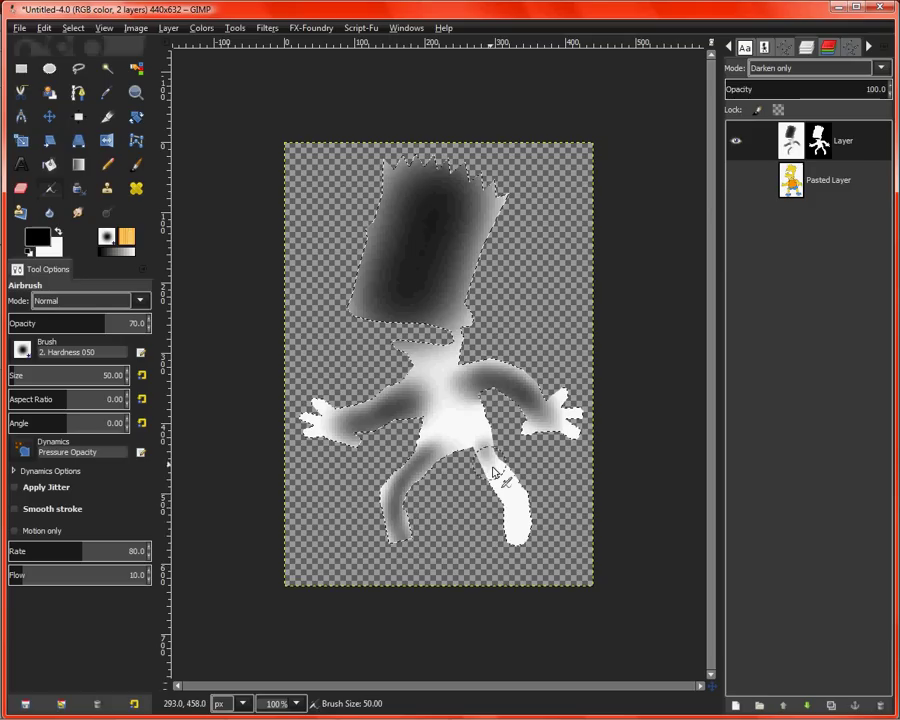
drag(492, 469, 527, 547)
mouse_move(481, 447)
mouse_down()
mouse_move(500, 485)
mouse_move(544, 500)
mouse_up()
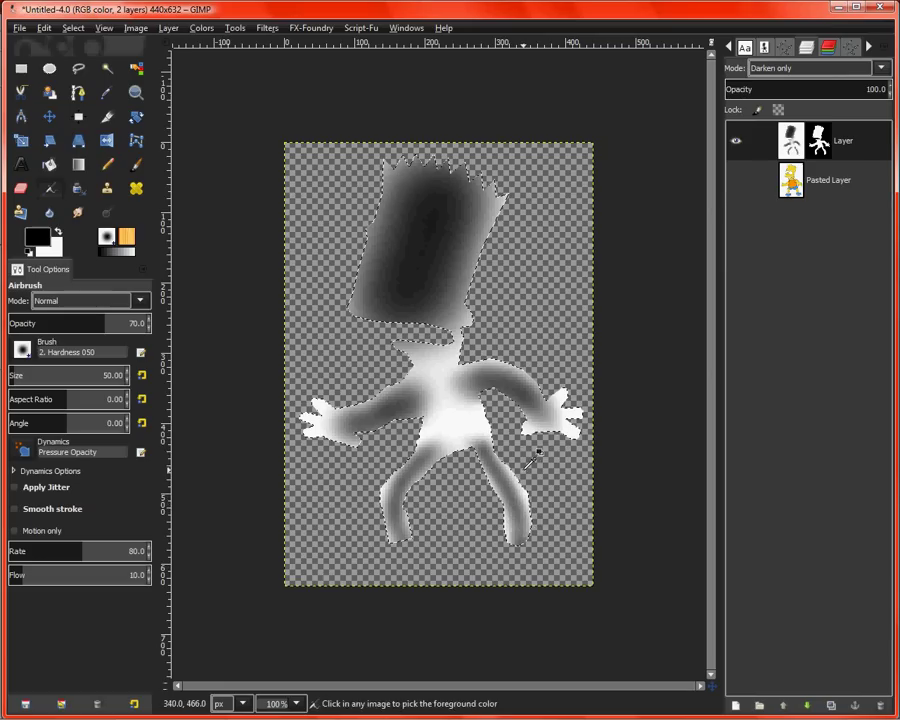
scroll(530, 465, up, 3)
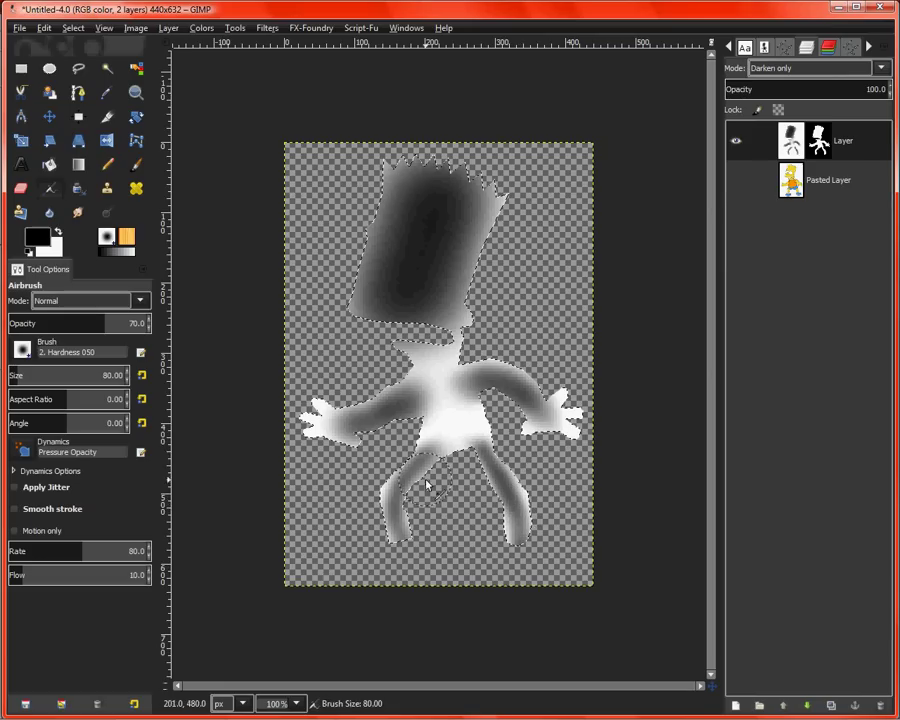
drag(417, 484, 398, 537)
drag(381, 430, 350, 432)
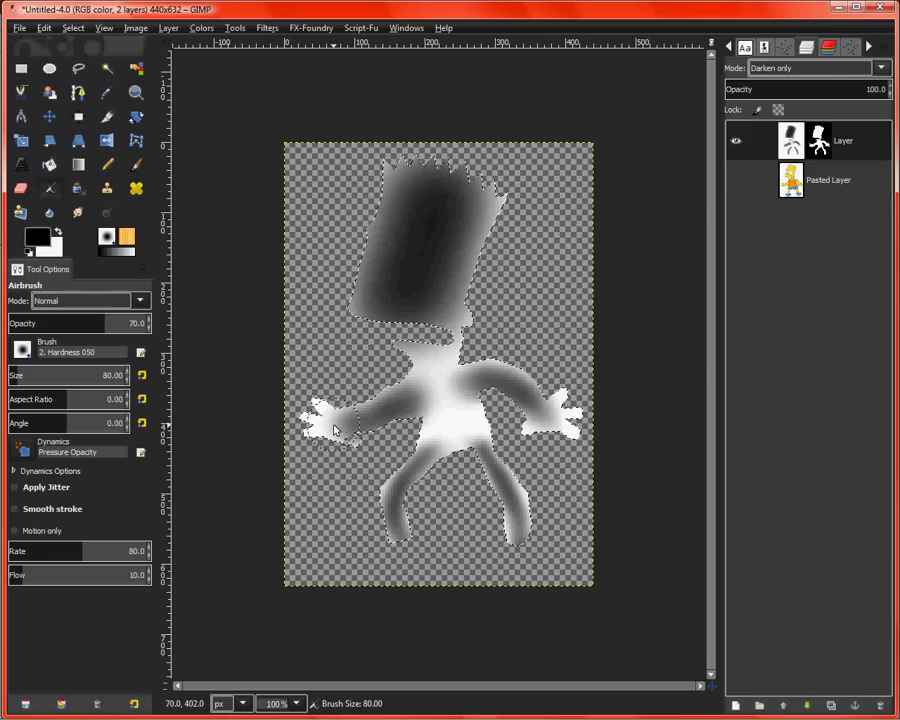
- Shade the fingers and palm of the left-side hand with a finer, lighter brush
ctrl+scroll(350, 432, up, 2)
ctrl+scroll(350, 432, up, 2)
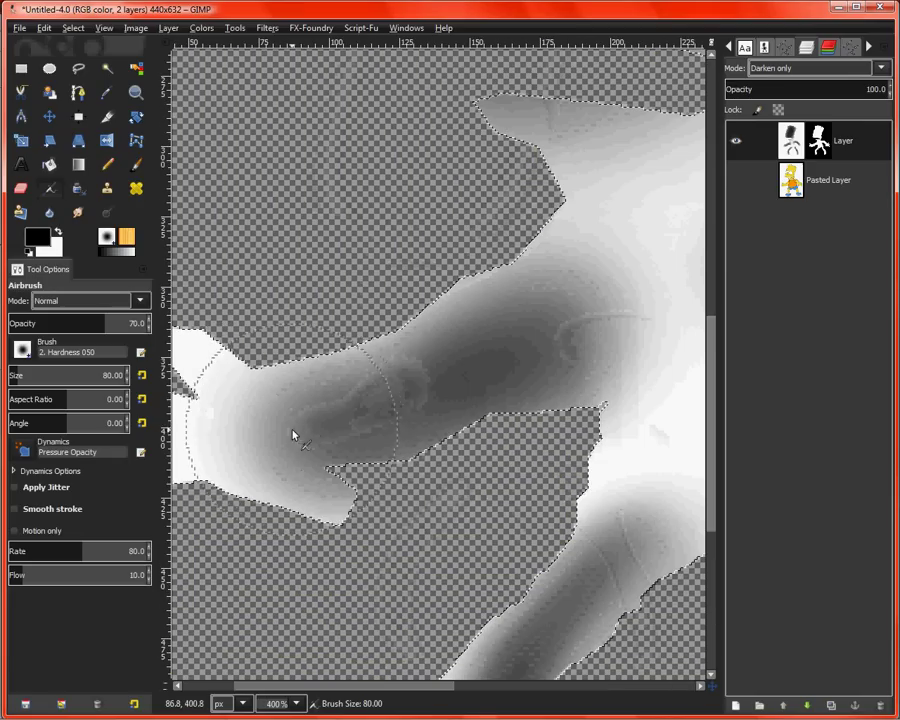
scroll(295, 405, down, 2)
scroll(319, 420, down, 3)
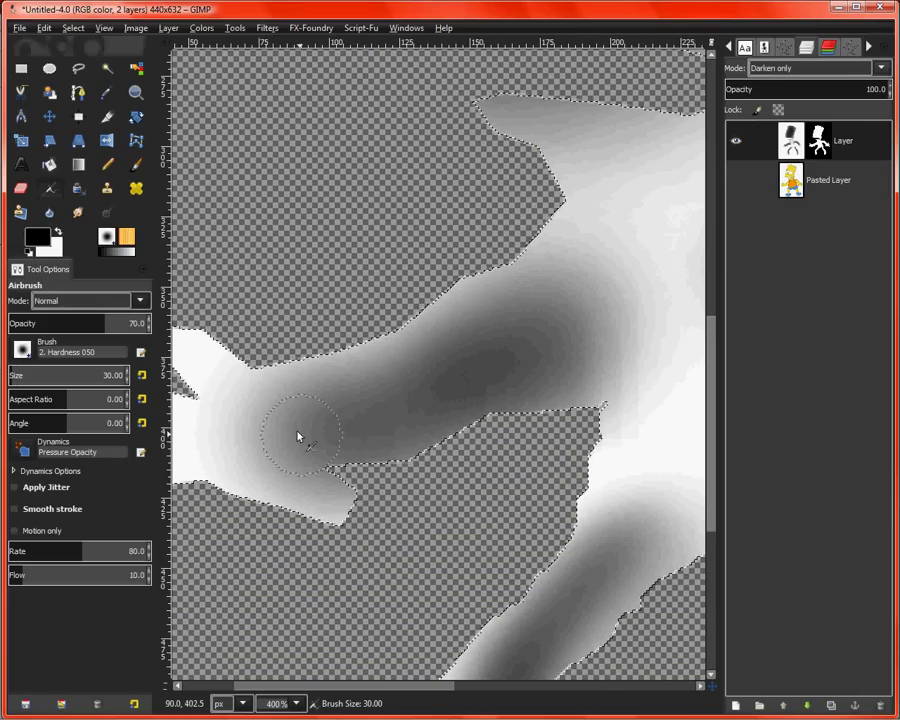
scroll(360, 389, left, 2)
scroll(360, 389, left, 5)
key(bracketleft)
key(bracketleft)
key(bracketleft)
drag(355, 318, 398, 362)
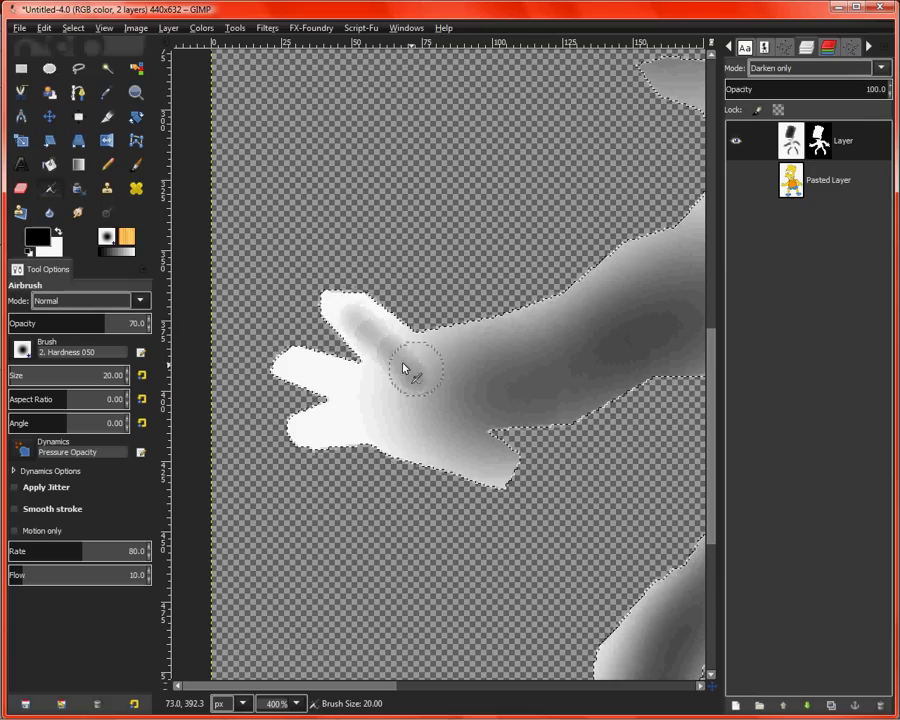
drag(344, 316, 390, 340)
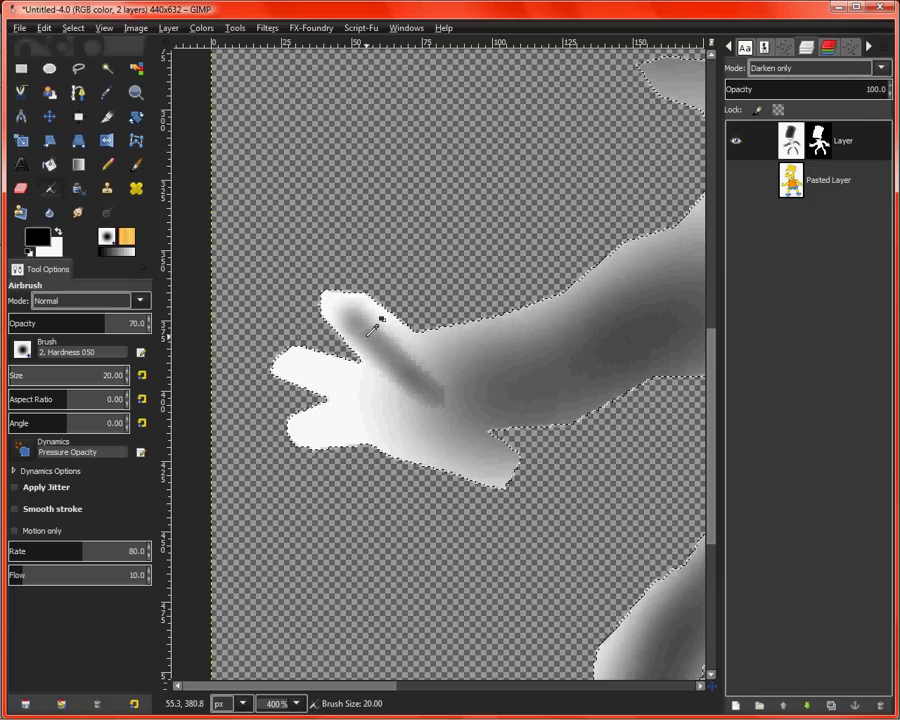
key(less)
key(less)
key(less)
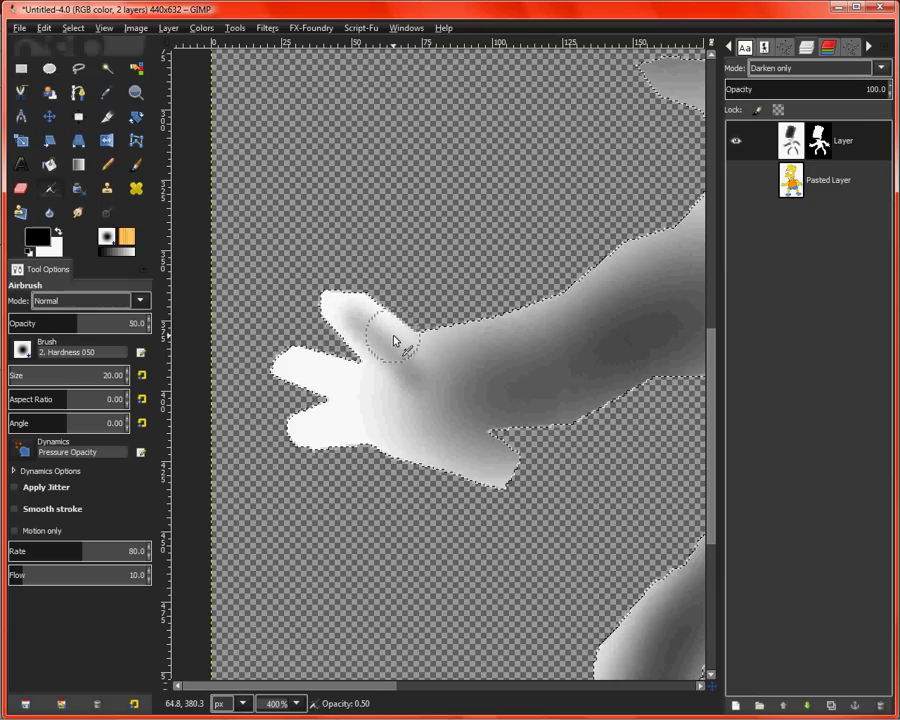
mouse_move(350, 318)
mouse_down()
mouse_move(372, 336)
mouse_move(350, 312)
mouse_move(353, 357)
mouse_move(297, 374)
mouse_move(358, 396)
mouse_move(318, 437)
mouse_move(362, 420)
mouse_move(310, 438)
mouse_move(388, 418)
mouse_move(500, 470)
mouse_move(450, 410)
mouse_move(388, 412)
mouse_move(409, 398)
mouse_move(386, 405)
mouse_up()
key(bracketright)
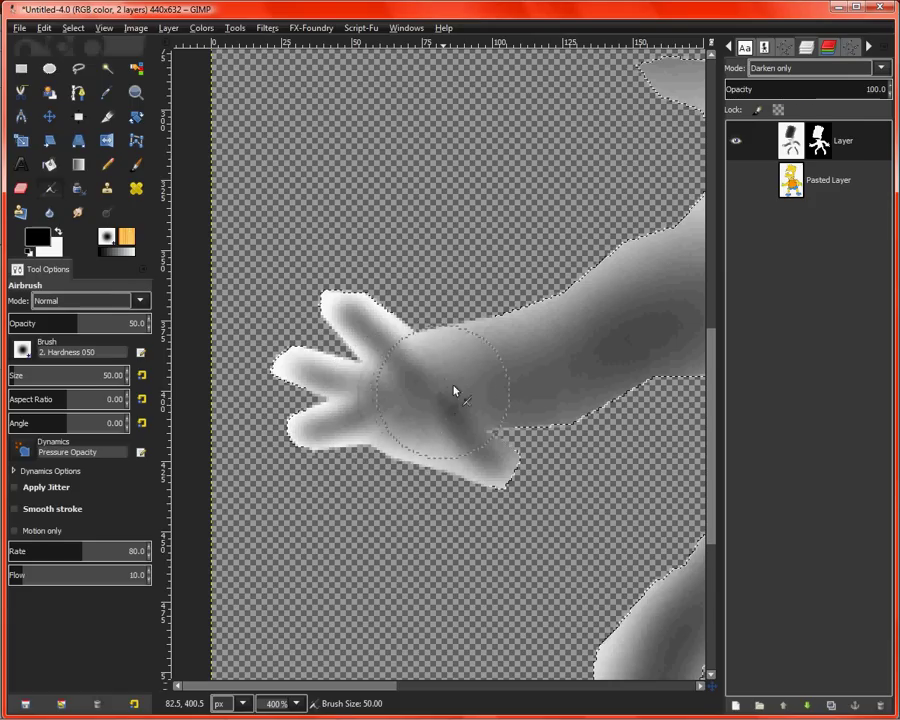
mouse_move(454, 391)
mouse_down()
mouse_move(424, 410)
mouse_move(394, 408)
mouse_move(469, 399)
mouse_up()
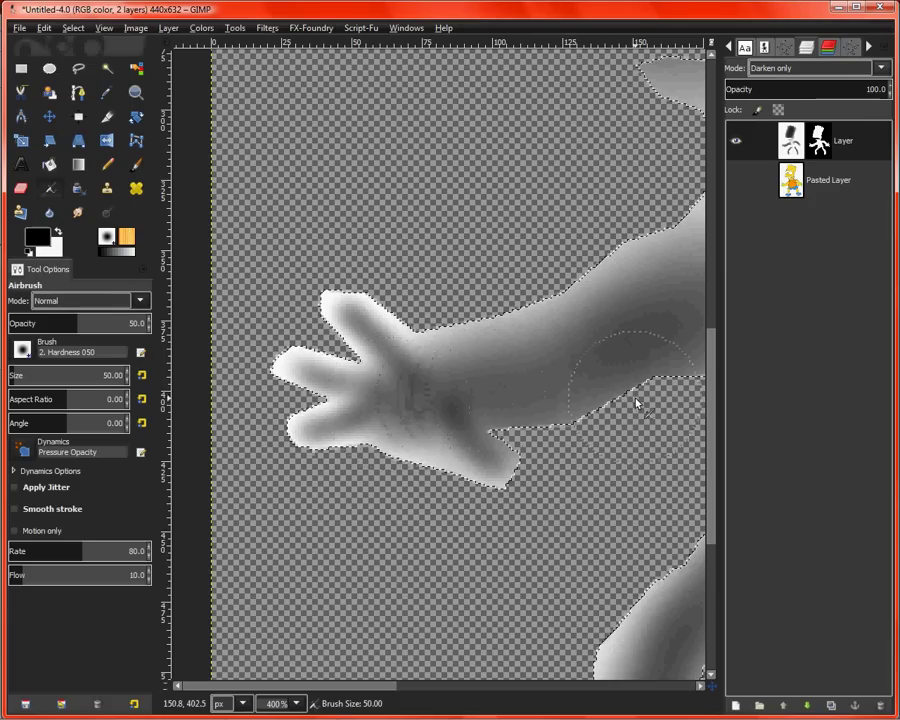
- Shade the other hand's thumb, fingers and palm
scroll(632, 402, right, 3)
scroll(632, 402, right, 3)
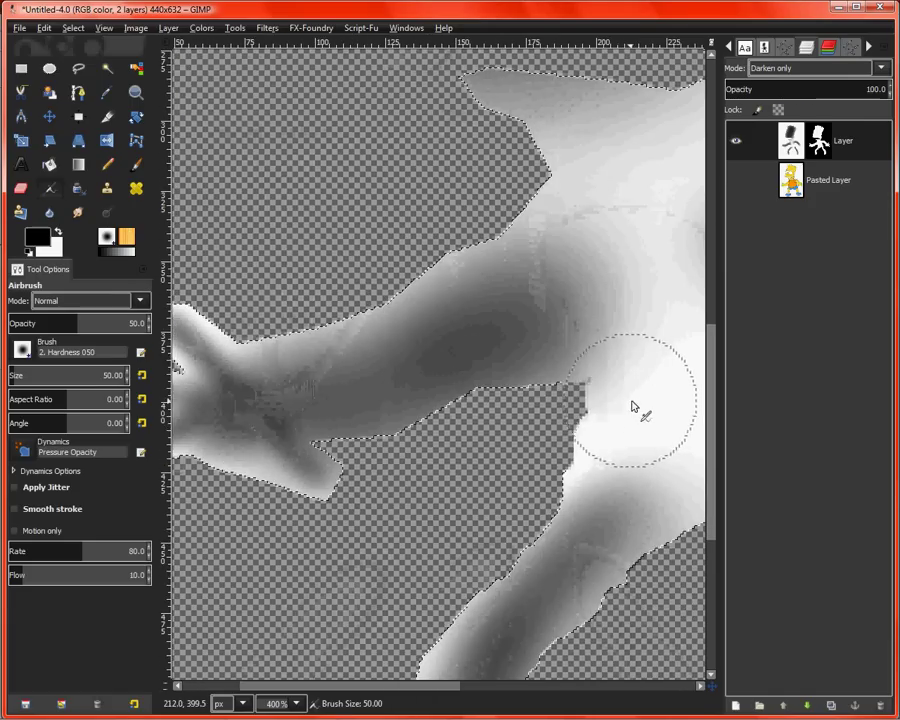
scroll(632, 401, right, 5)
scroll(554, 376, right, 5)
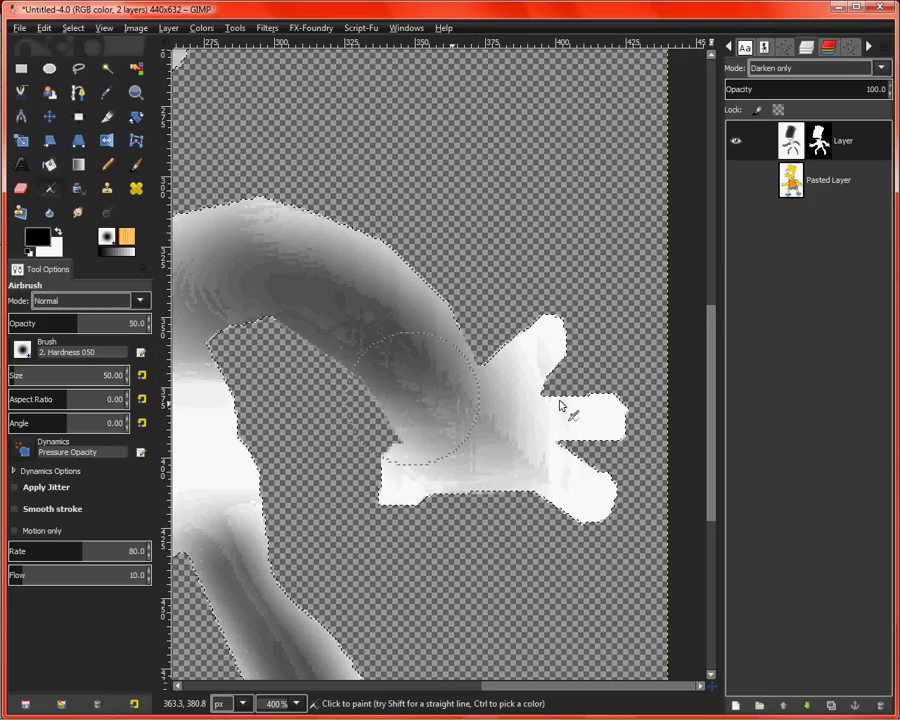
key(bracketleft)
key(bracketleft)
key(bracketleft)
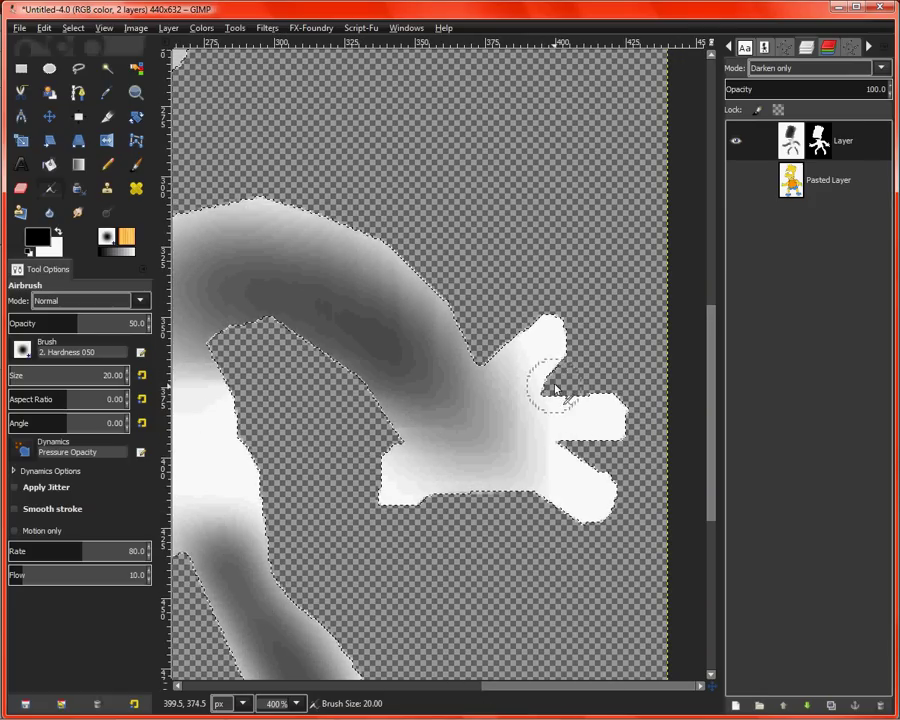
mouse_move(547, 354)
mouse_down()
mouse_move(512, 376)
mouse_move(524, 356)
mouse_move(516, 372)
mouse_move(553, 345)
mouse_move(498, 415)
mouse_up()
mouse_move(577, 426)
mouse_down()
mouse_move(600, 422)
mouse_move(521, 422)
mouse_up()
mouse_move(621, 418)
mouse_down()
mouse_move(556, 414)
mouse_move(613, 418)
mouse_move(552, 428)
mouse_up()
drag(582, 488, 513, 451)
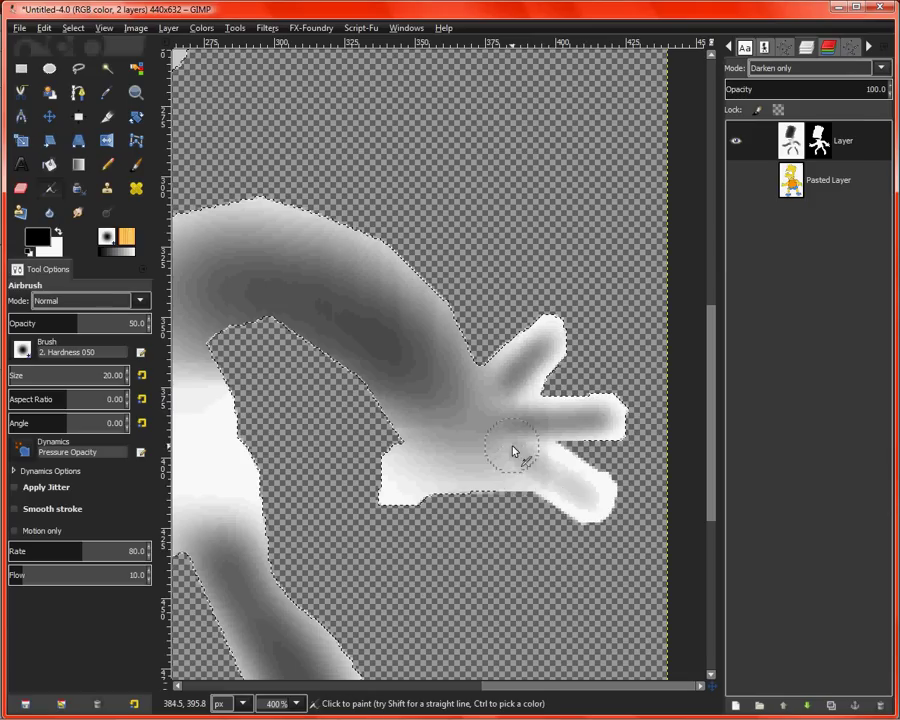
mouse_move(587, 506)
mouse_down()
mouse_move(512, 446)
mouse_move(595, 482)
mouse_move(549, 470)
mouse_up()
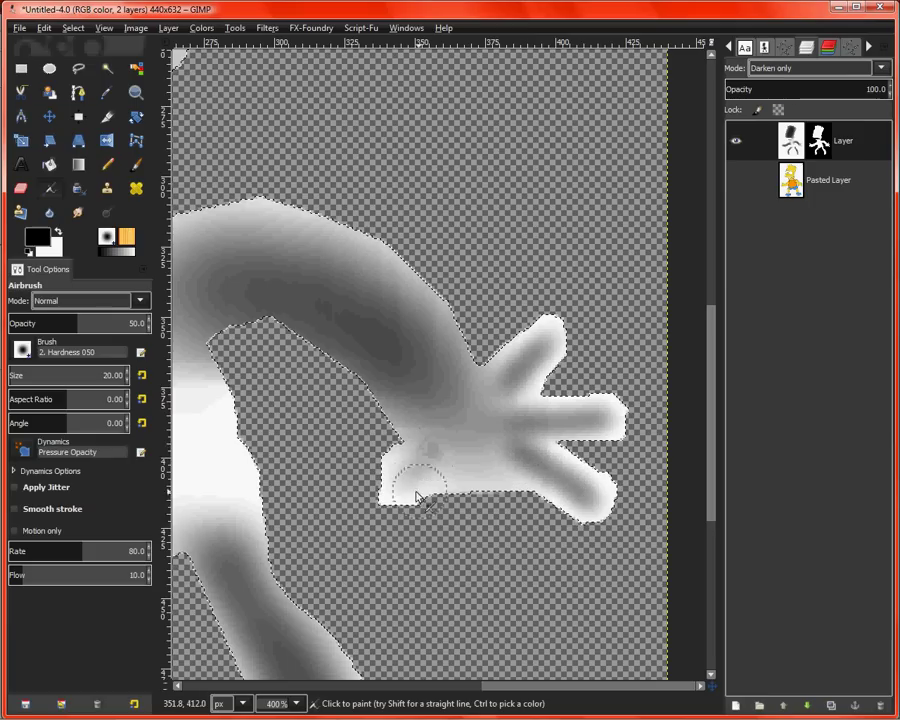
drag(395, 489, 454, 460)
mouse_move(400, 487)
mouse_down()
mouse_move(456, 470)
mouse_move(504, 432)
mouse_move(502, 466)
mouse_move(466, 430)
mouse_move(499, 363)
mouse_up()
key(shift+bracketright)
key(shift+bracketright)
- Paint out the grey shading in the neck gap with a small airbrush
scroll(412, 390, up, 2)
scroll(464, 414, down, 4)
scroll(464, 414, down, 2)
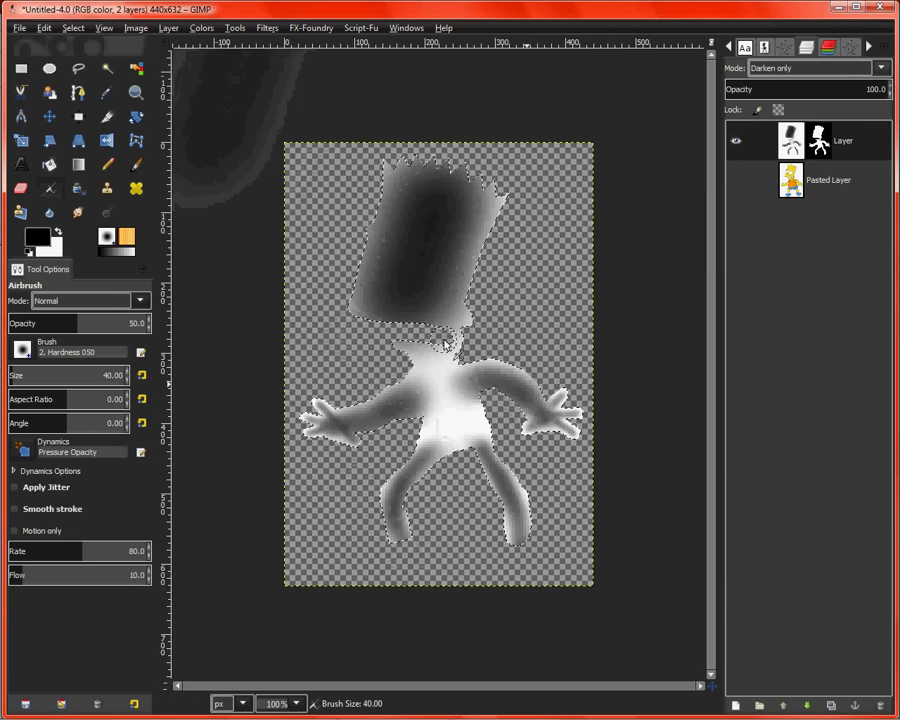
scroll(440, 320, down, 1)
scroll(436, 335, up, 2)
scroll(432, 342, up, 2)
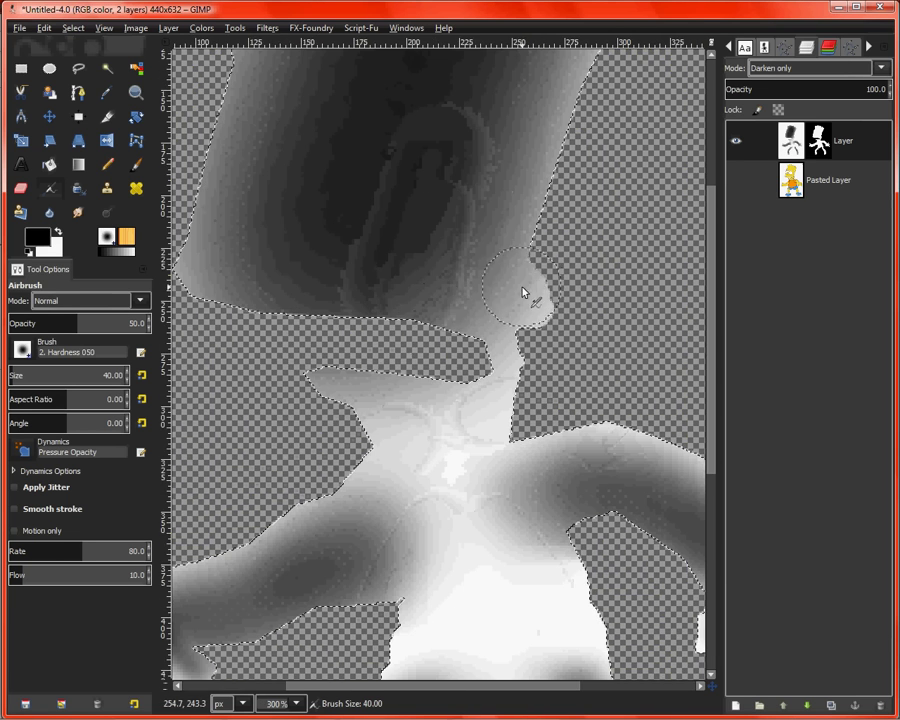
key(bracketleft)
key(bracketleft)
key(bracketleft)
key(bracketright)
key(bracketright)
key(bracketright)
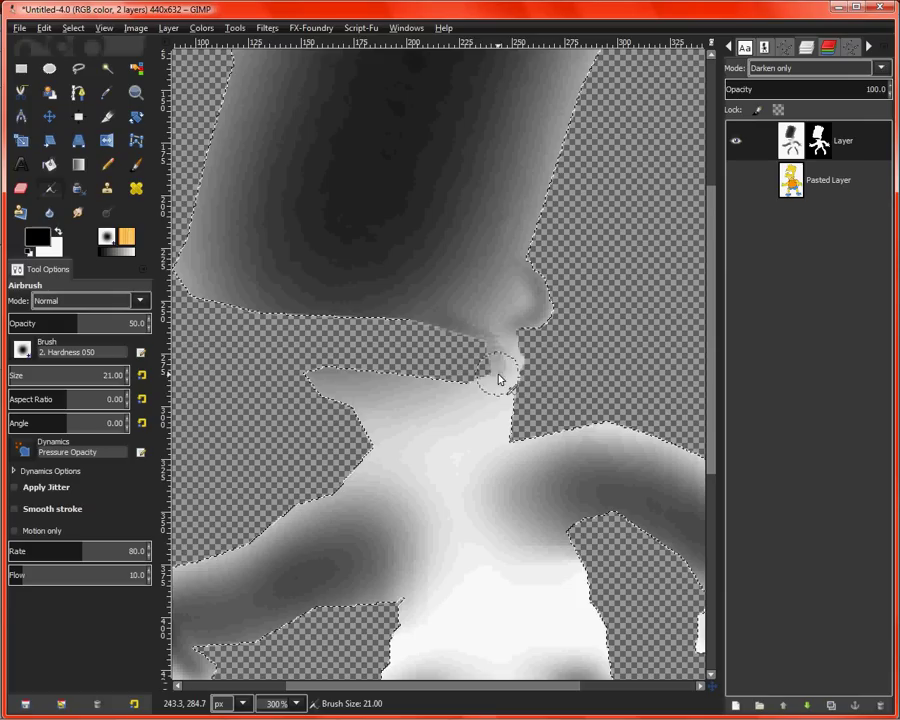
mouse_move(489, 386)
mouse_down()
mouse_move(455, 390)
mouse_move(454, 377)
mouse_move(408, 386)
mouse_move(349, 380)
mouse_move(366, 410)
mouse_up()
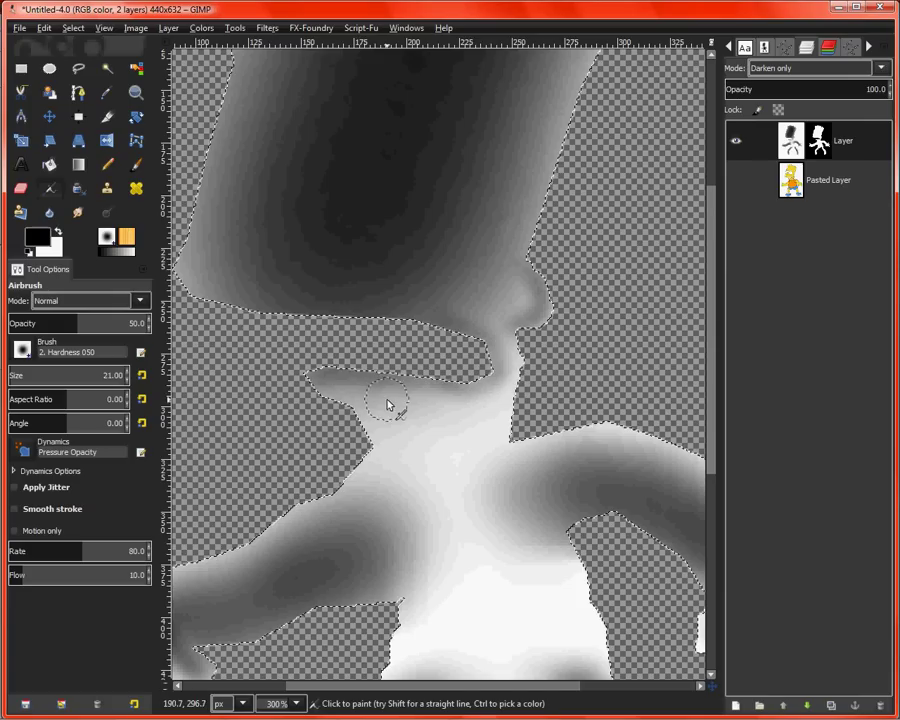
- With a larger airbrush, pan to the head and darken its centre
key(bracketright)
key(bracketright)
key(bracketright)
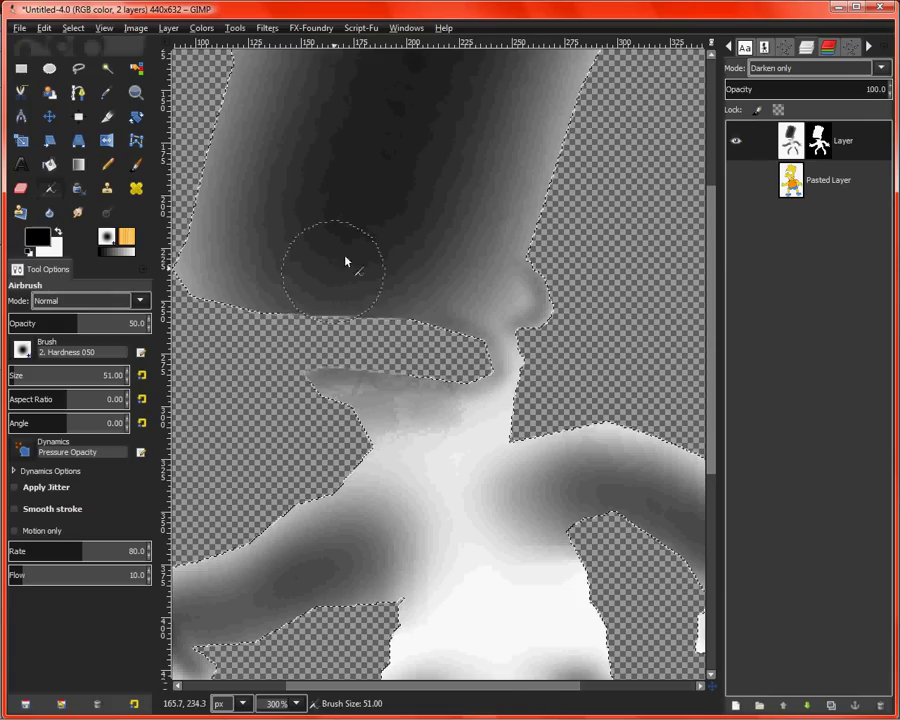
key(space)
drag(371, 226, 460, 396)
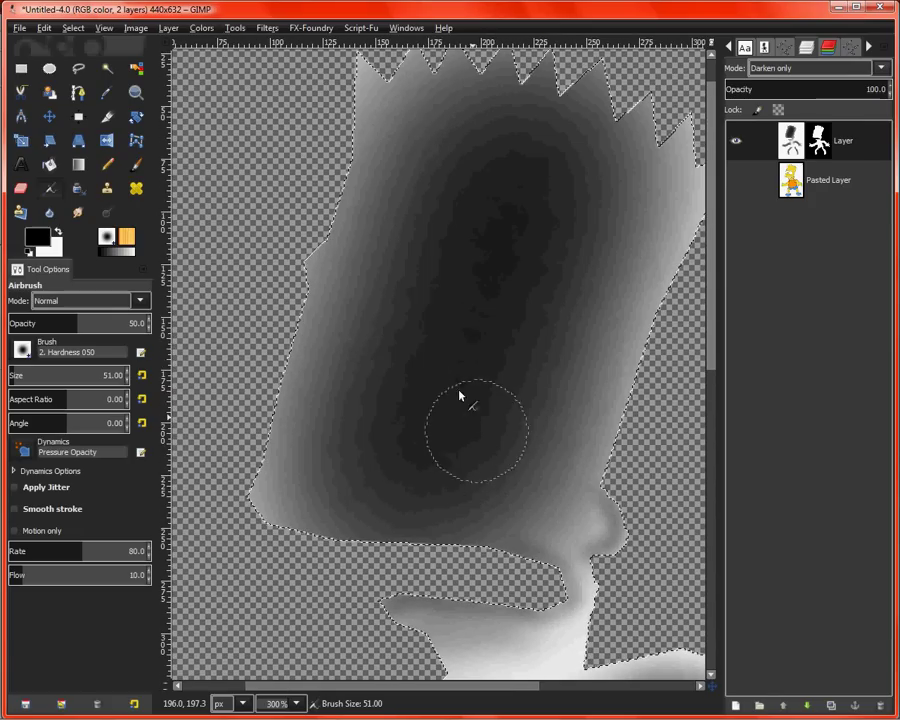
key(bracketright)
key(bracketright)
key(bracketright)
drag(454, 341, 453, 341)
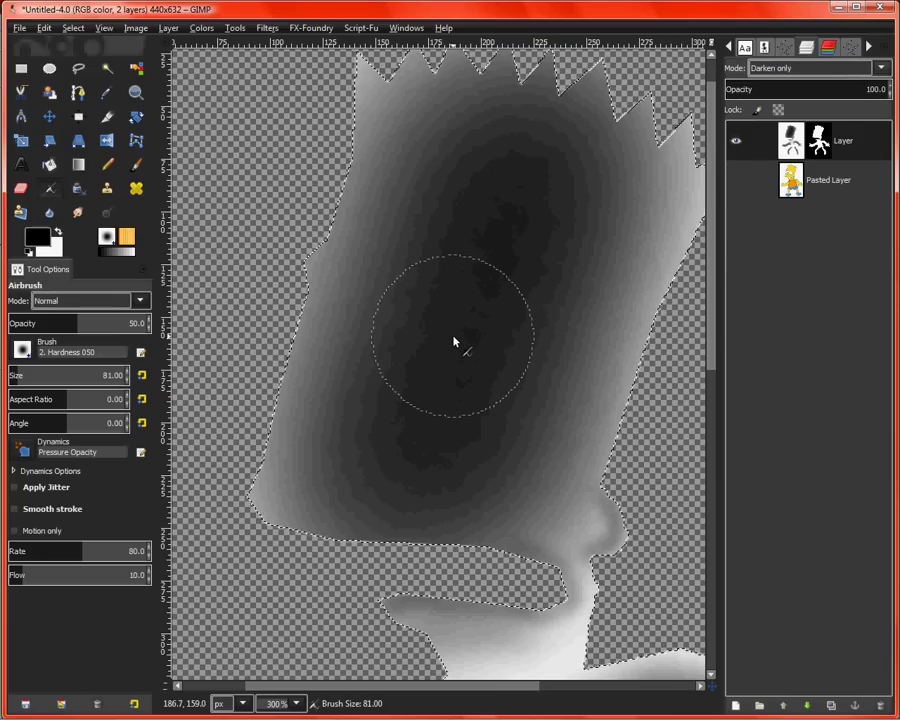
- Airbrush a light white bump over the nose and beside it, undoing one stray stroke
click(58, 233)
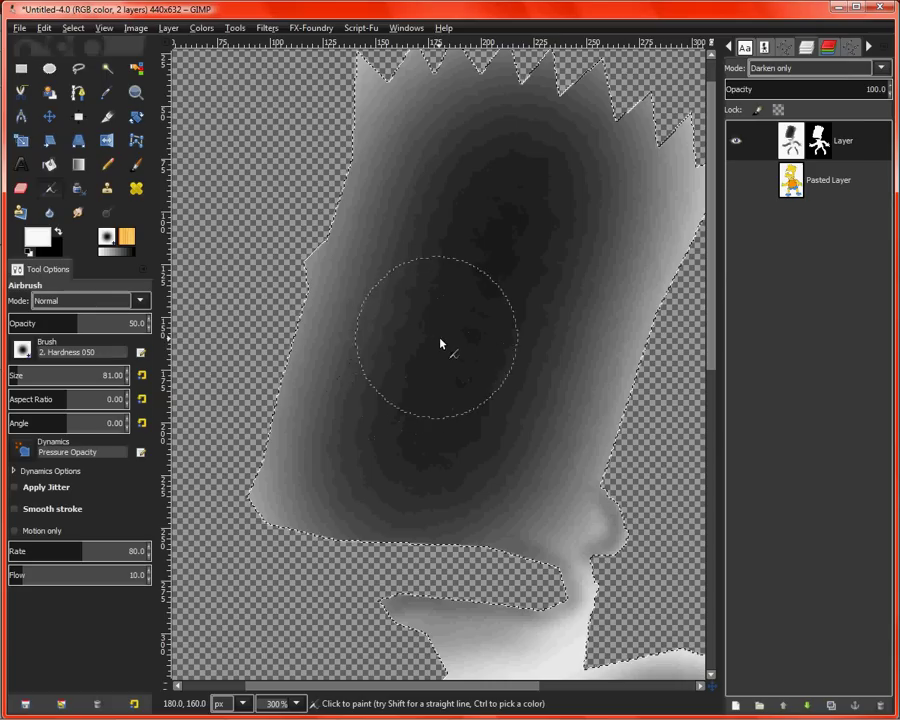
drag(445, 345, 354, 330)
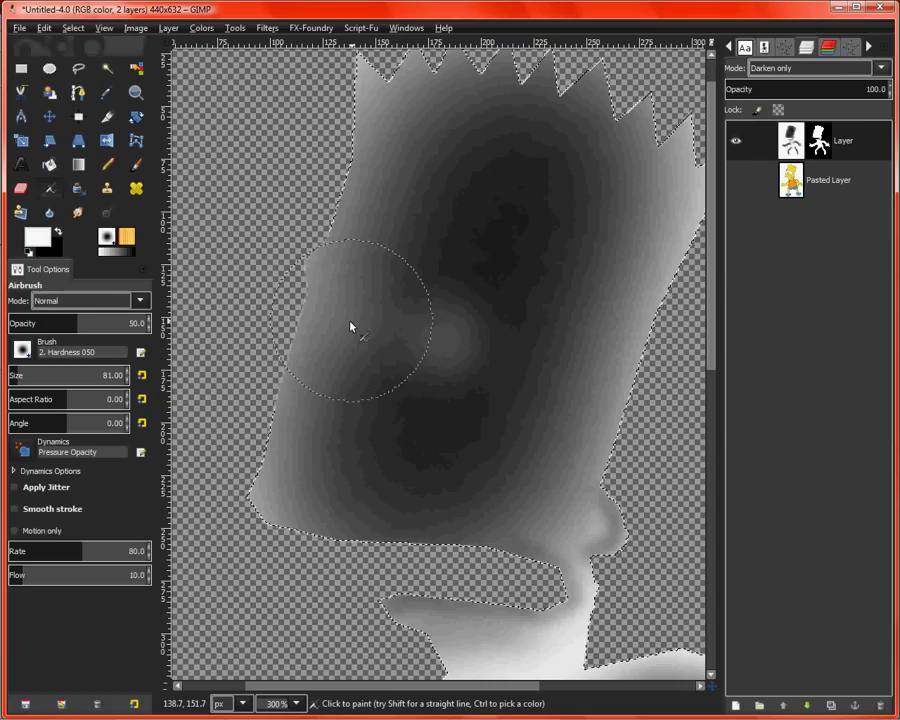
key(ctrl+z)
click(436, 342)
key(bracketleft)
key(bracketright)
key(bracketright)
key(bracketright)
key(bracketleft)
click(440, 345)
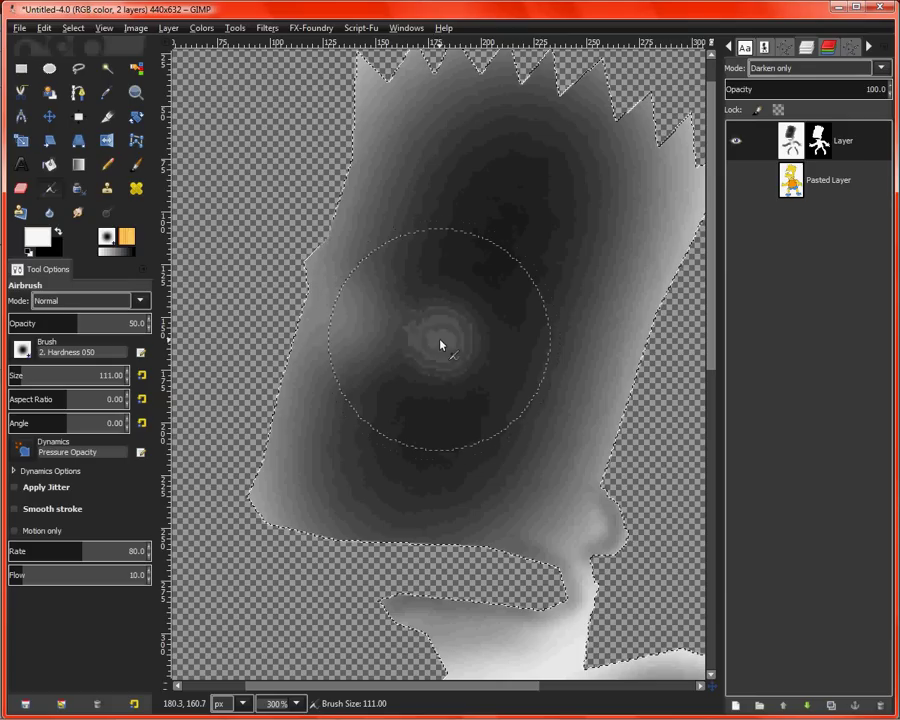
drag(347, 341, 360, 314)
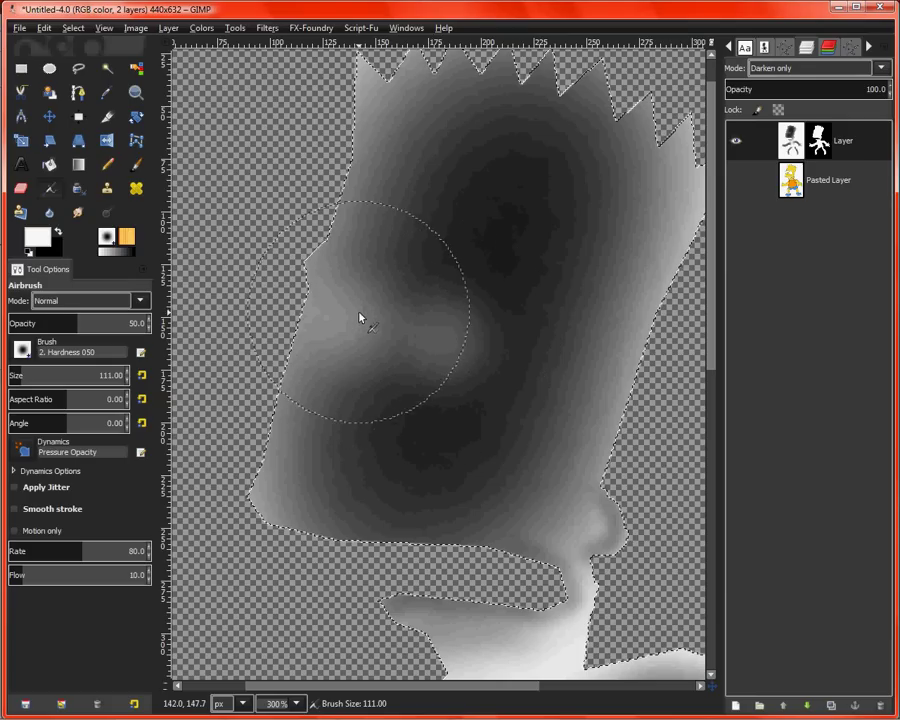
key(bracketleft)
key(bracketleft)
key(bracketleft)
key(bracketleft)
key(bracketleft)
key(bracketleft)
key(bracketleft)
key(bracketleft)
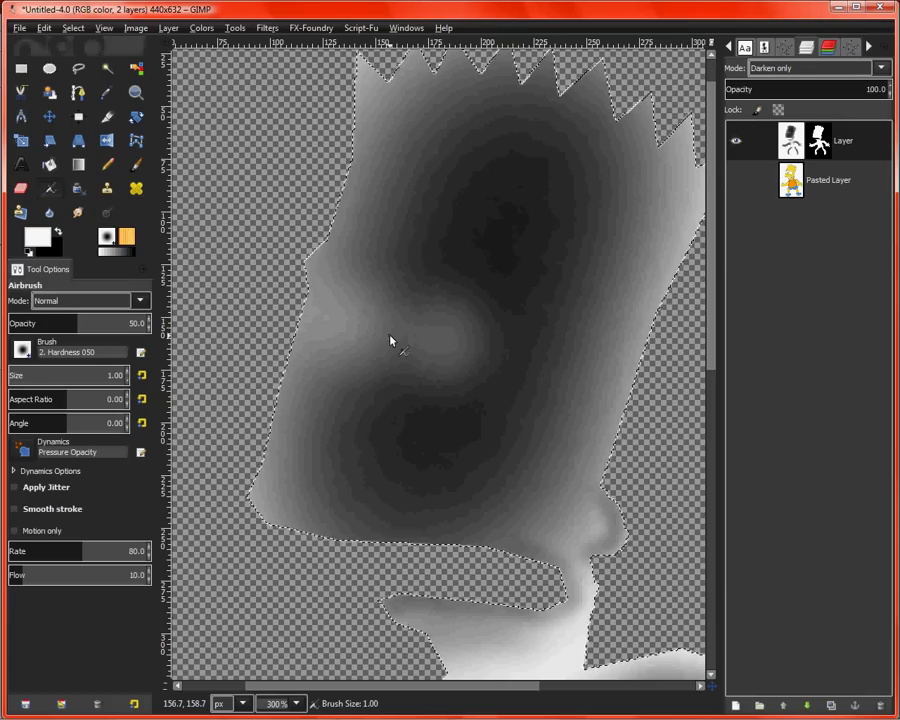
key(bracketright)
key(bracketright)
key(bracketright)
key(bracketleft)
key(bracketleft)
key(bracketleft)
key(bracketleft)
key(bracketleft)
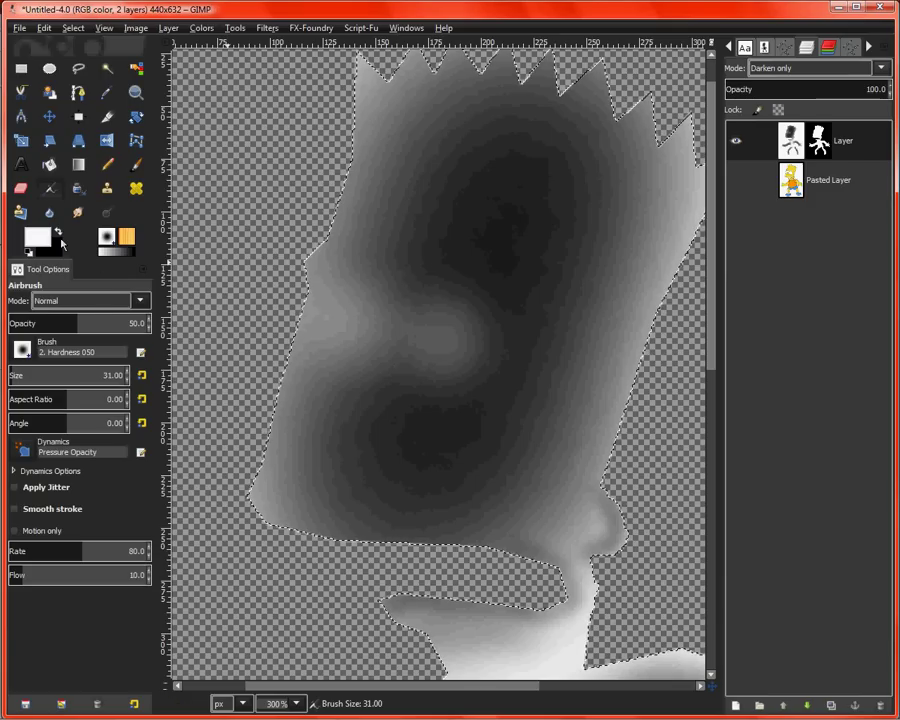
- Swap back to black and resize the airbrush for the brow line
key(x)
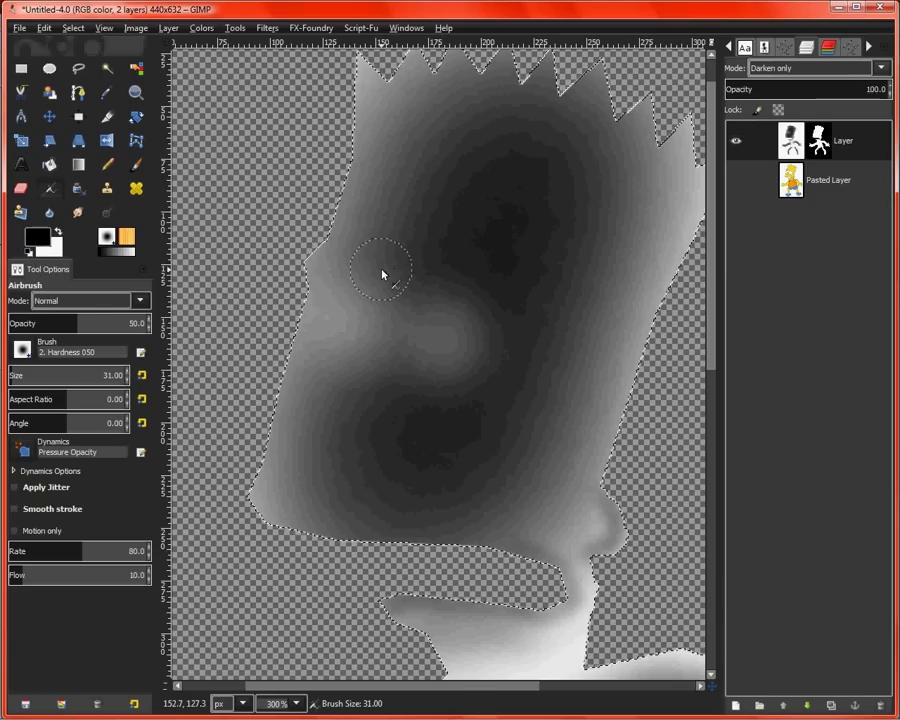
key(bracketleft)
key(bracketright)
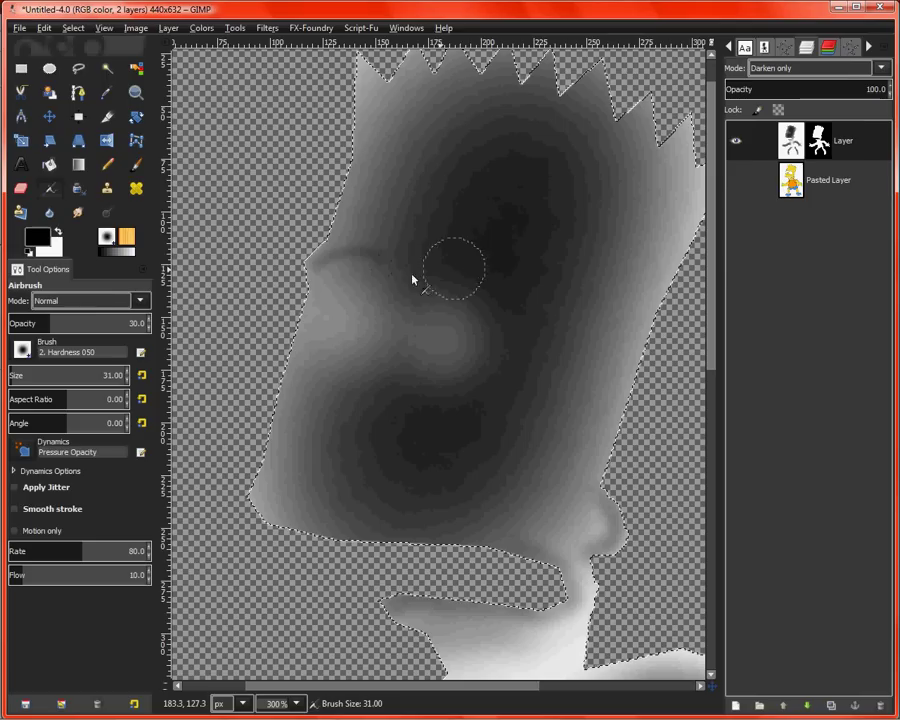
key(shift+bracketleft)
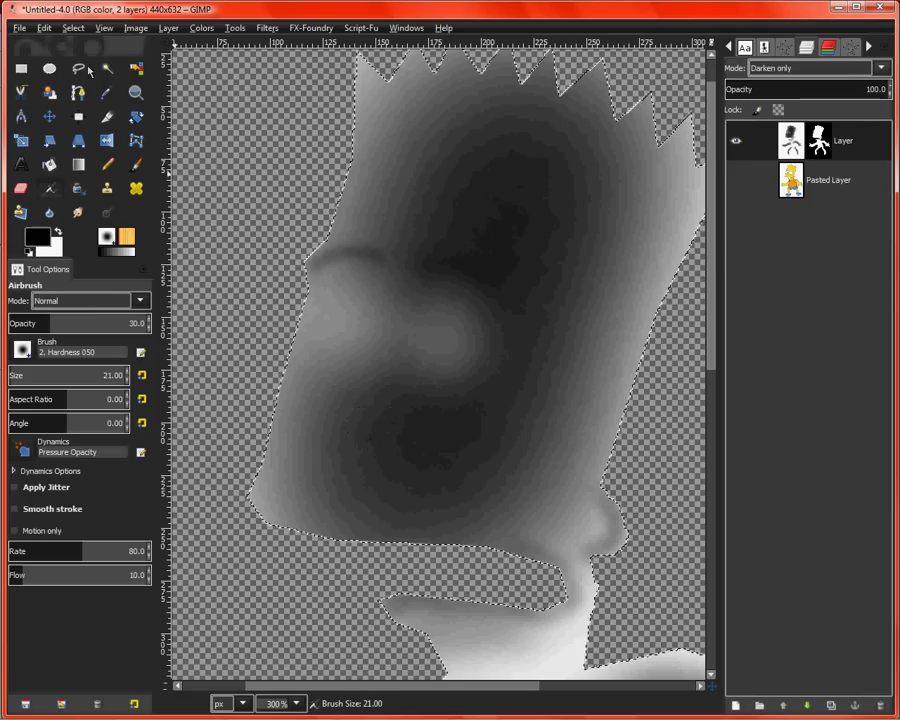
- Show the Pasted Layer, lasso around the nose and switch to Quick Mask
click(740, 181)
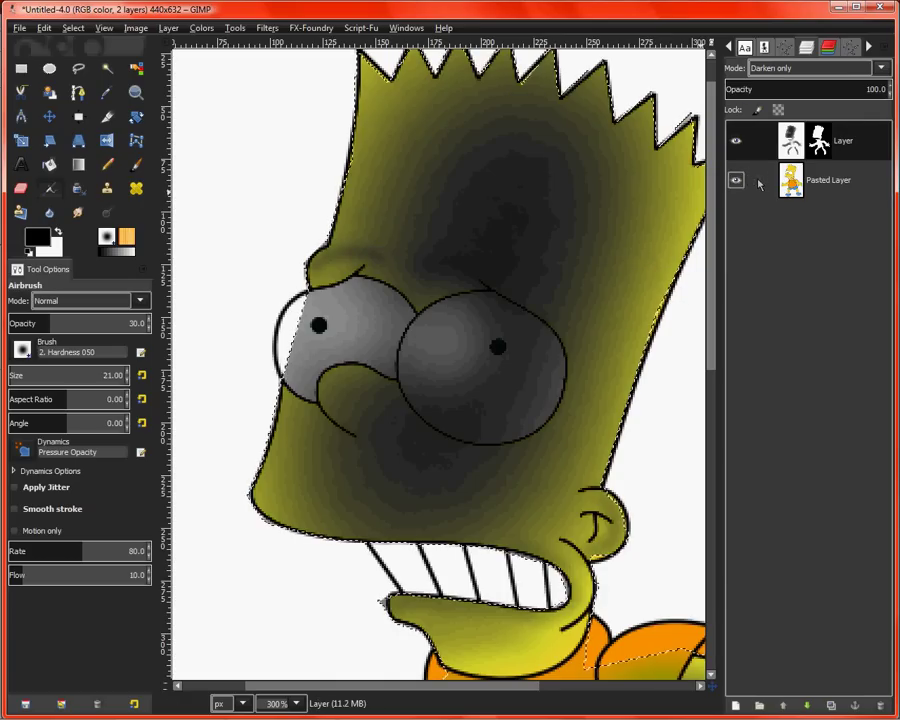
click(79, 68)
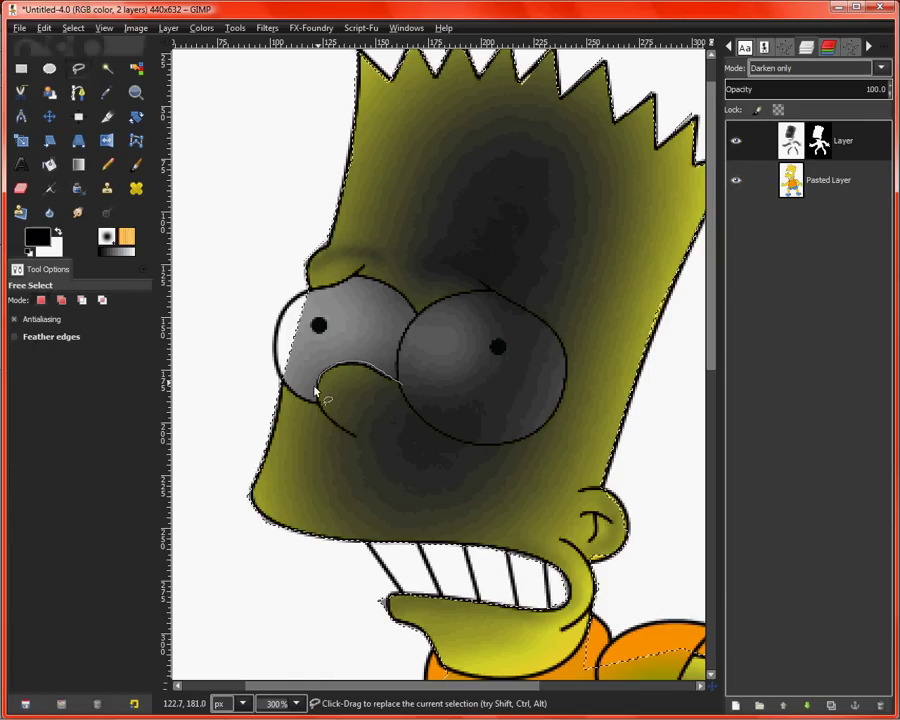
click(404, 387)
key(shift+q)
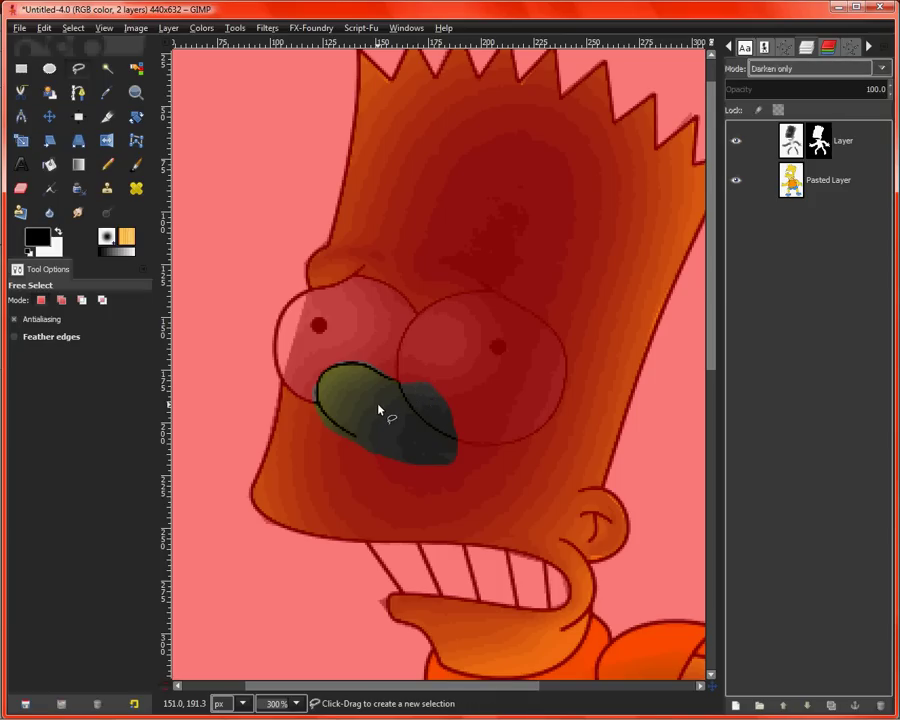
- Apply a 23 px Gaussian Blur to the mask and turn it back into a selection
key(ctrl+shift+f)
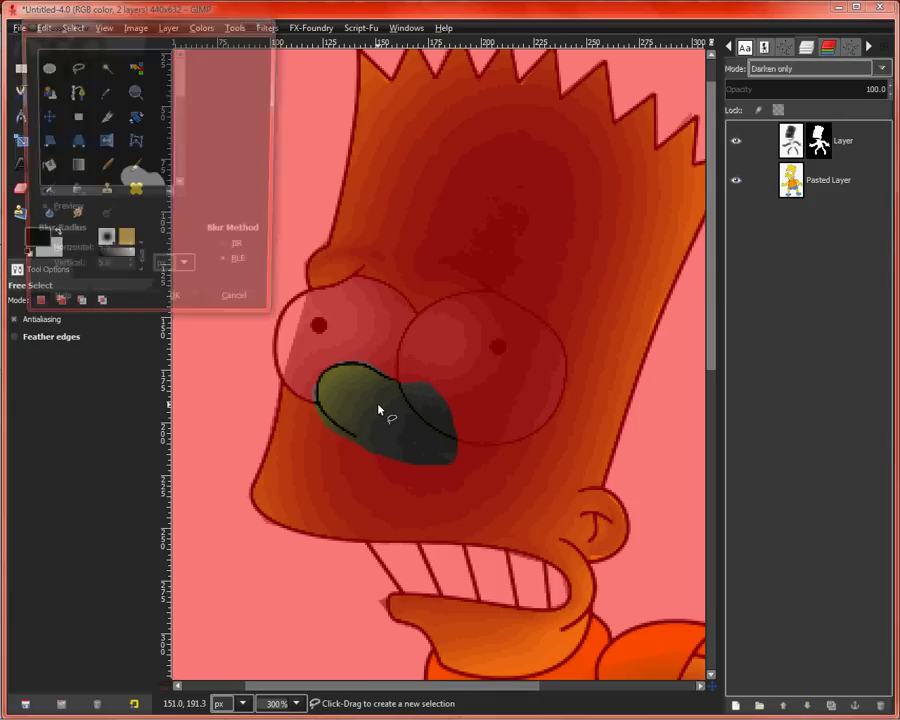
key(Return)
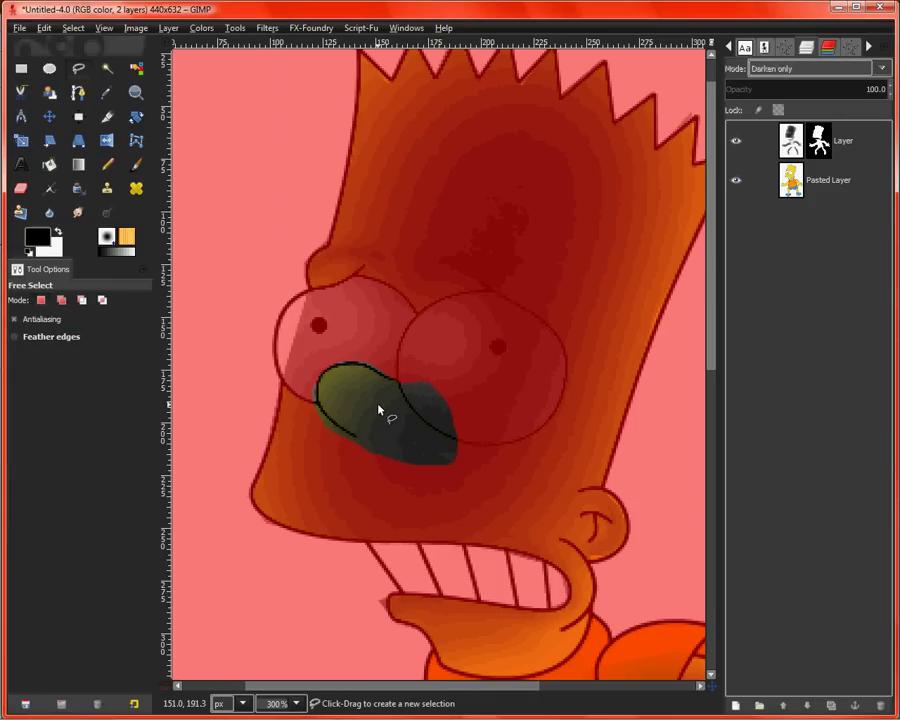
key(ctrl+shift+f)
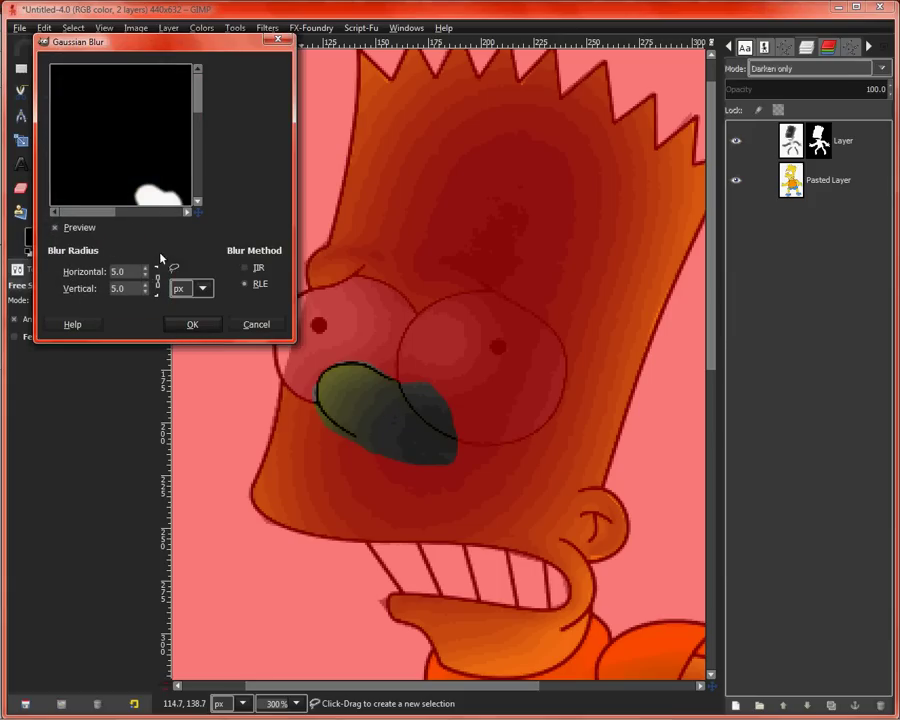
scroll(148, 271, up, 17)
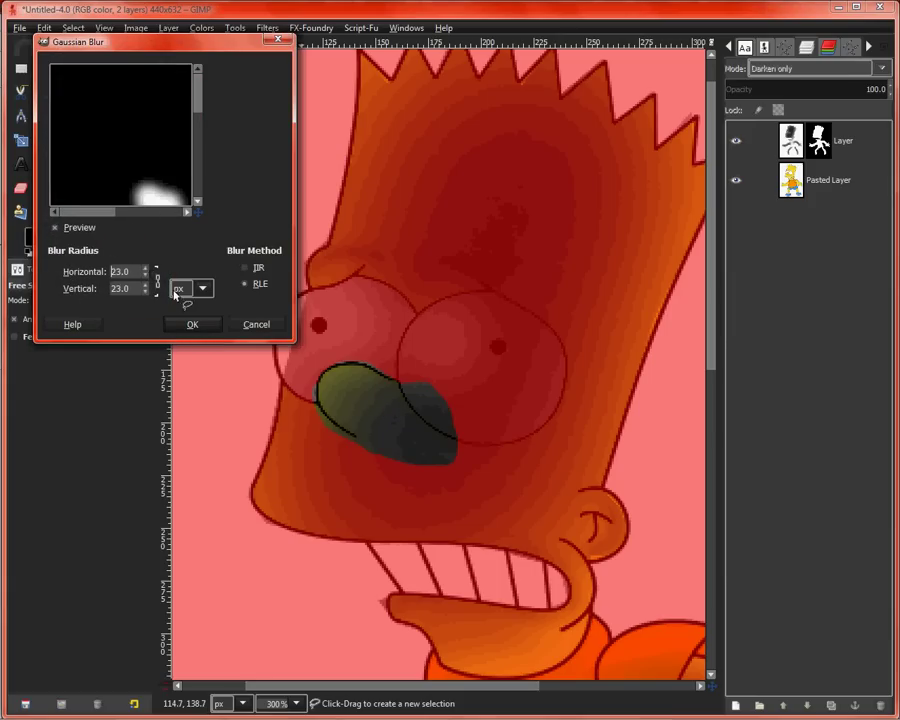
click(199, 325)
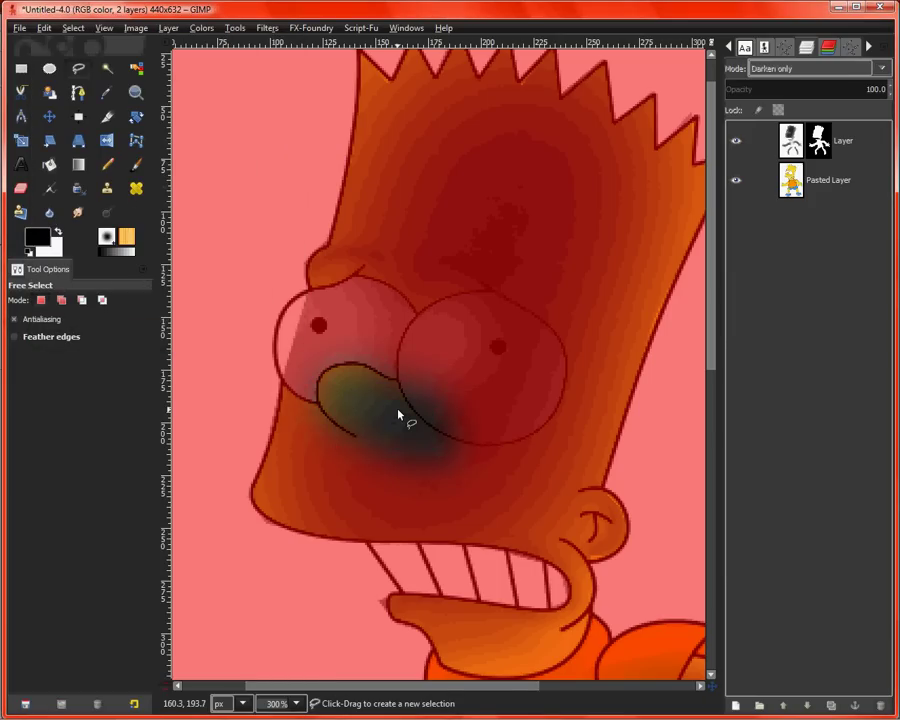
key(shift+q)
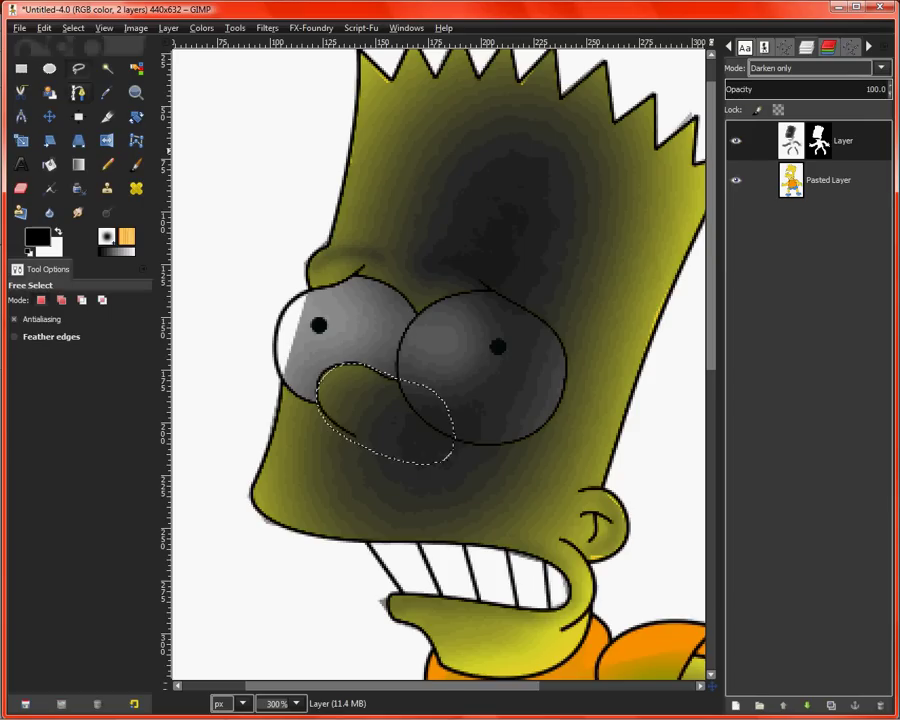
- Hide the pasted colour layer and airbrush a near-black core into the nose selection at full opacity
key(a)
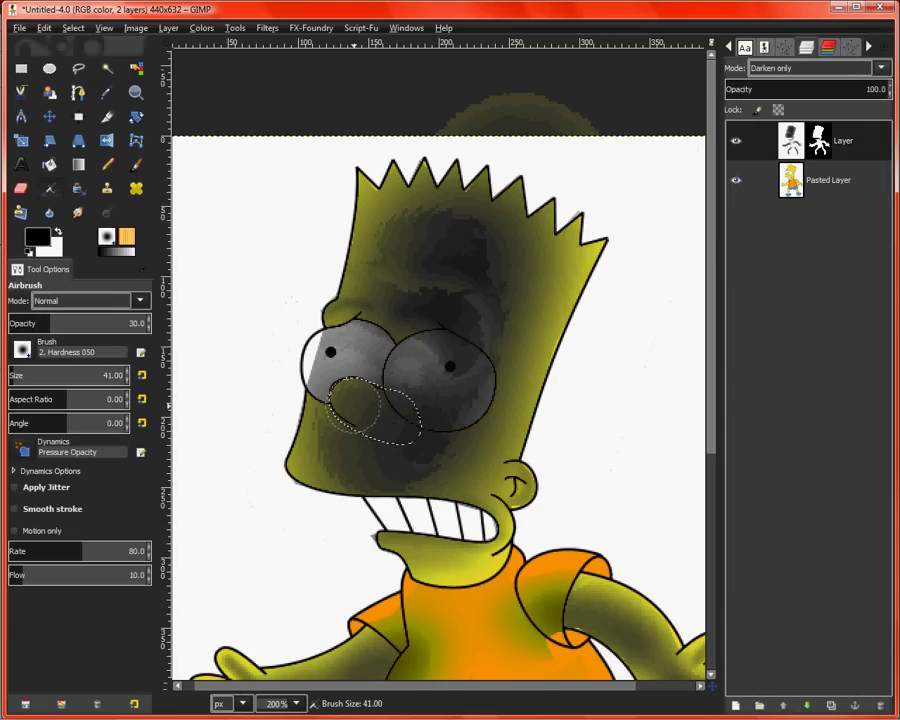
key(bracketright)
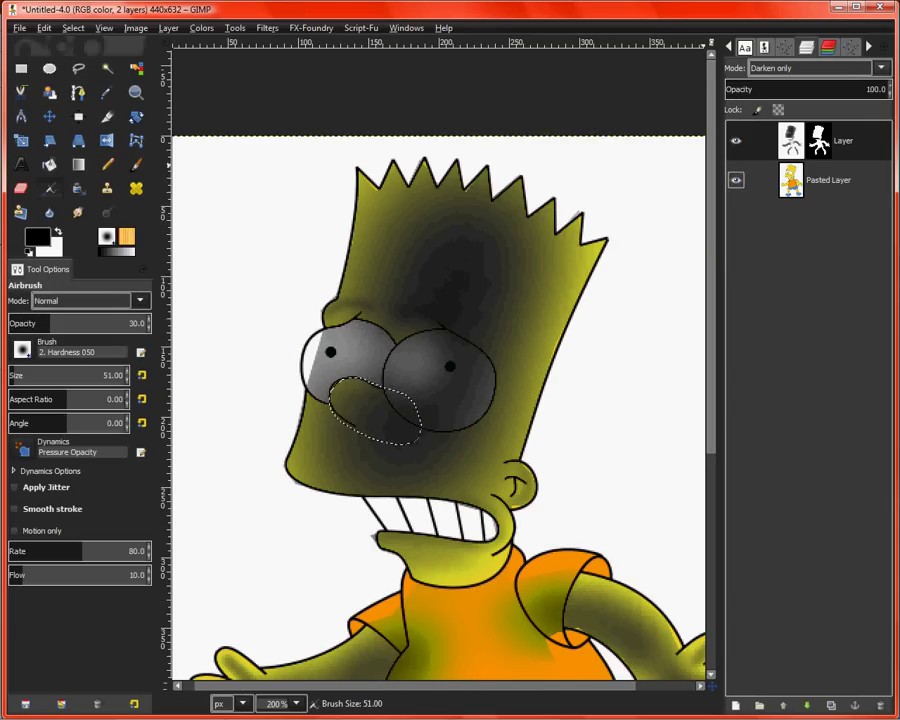
click(736, 180)
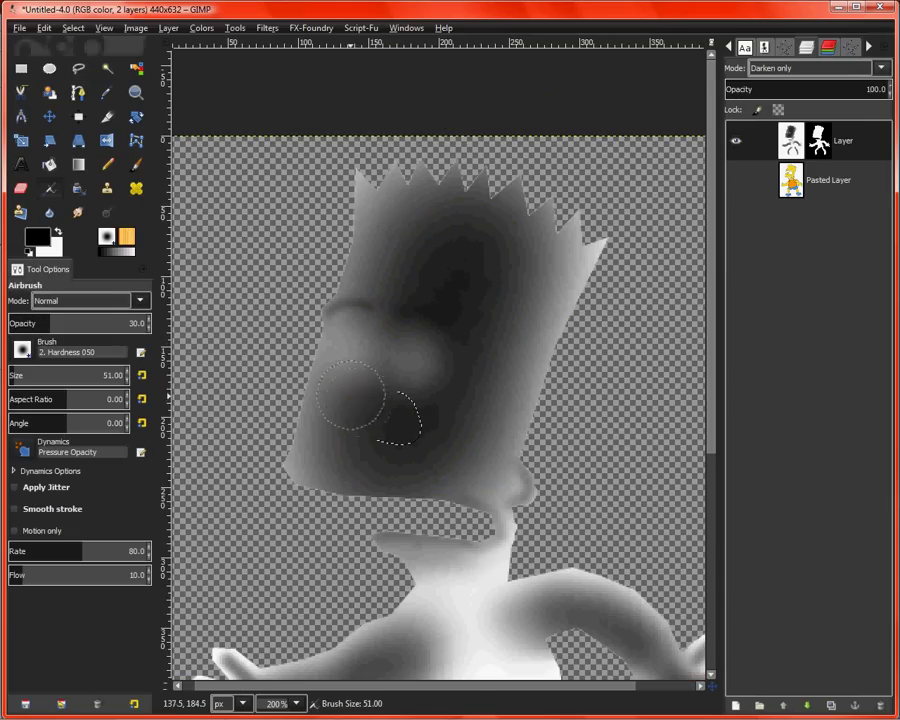
key(greater)
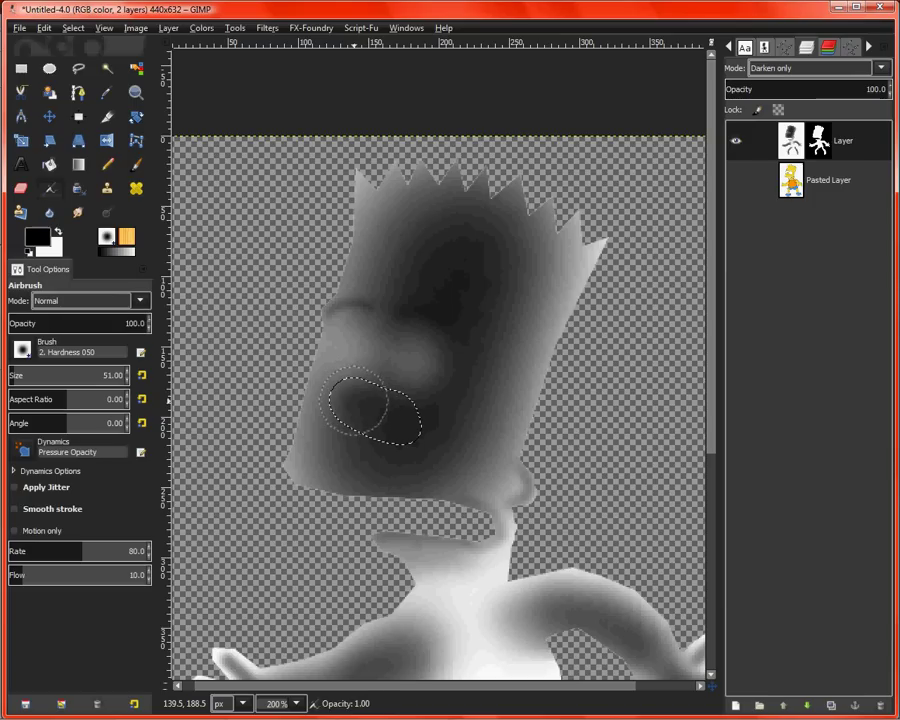
drag(357, 403, 352, 394)
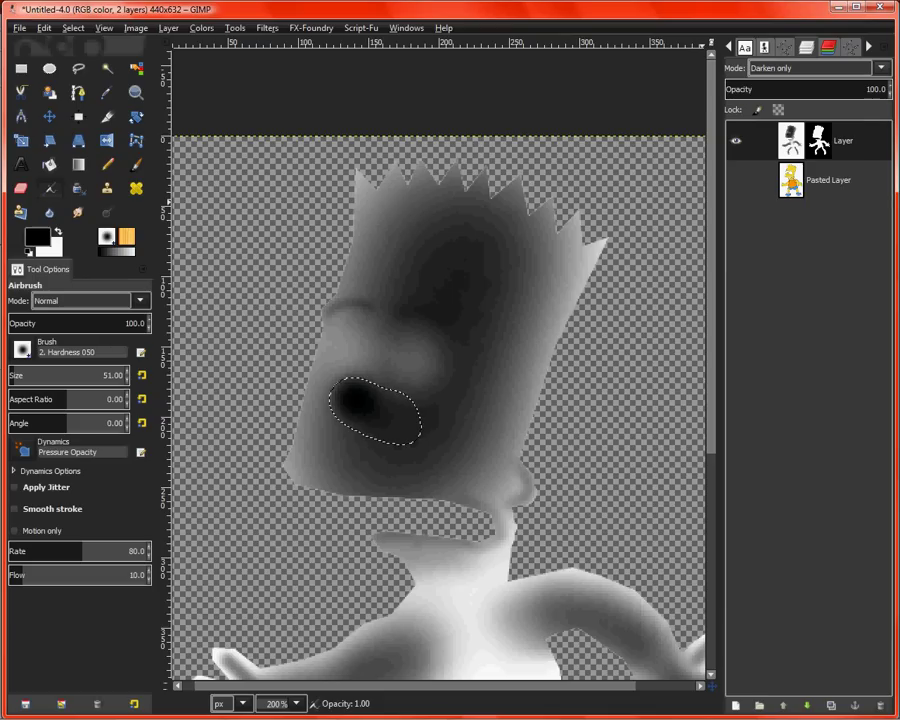
key(ctrl+shift+n)
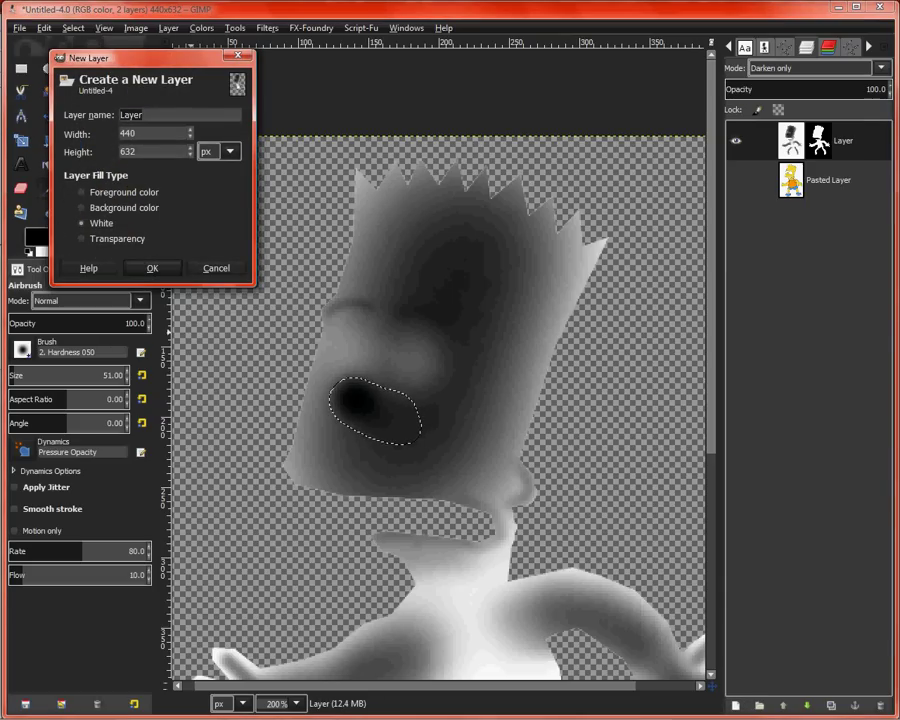
- Add a white-filled Layer #1 on top, make it active, and open its blend modes
key(Return)
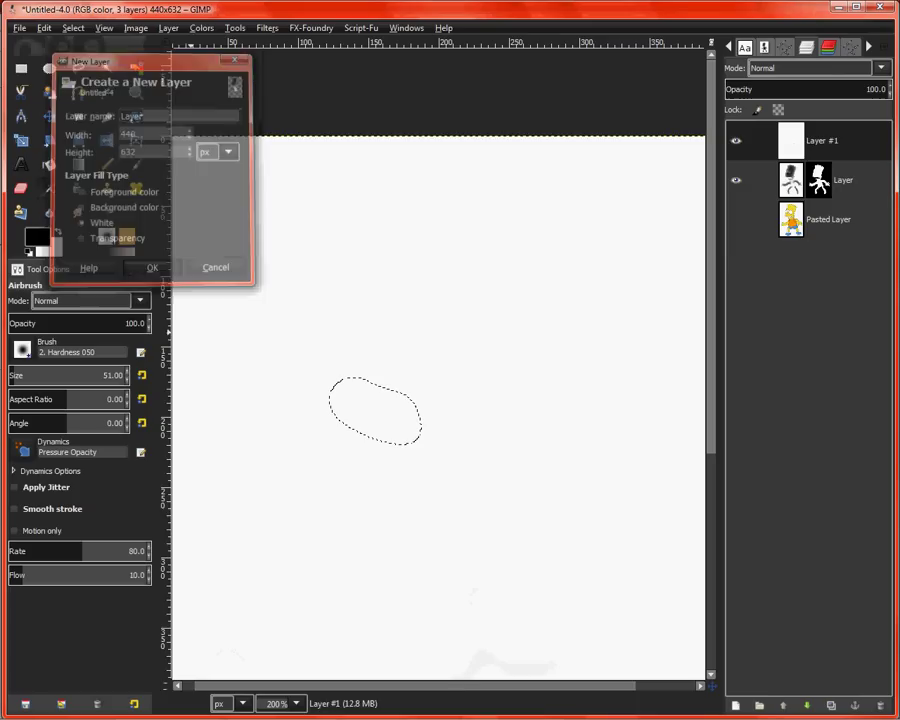
key(Page_Down)
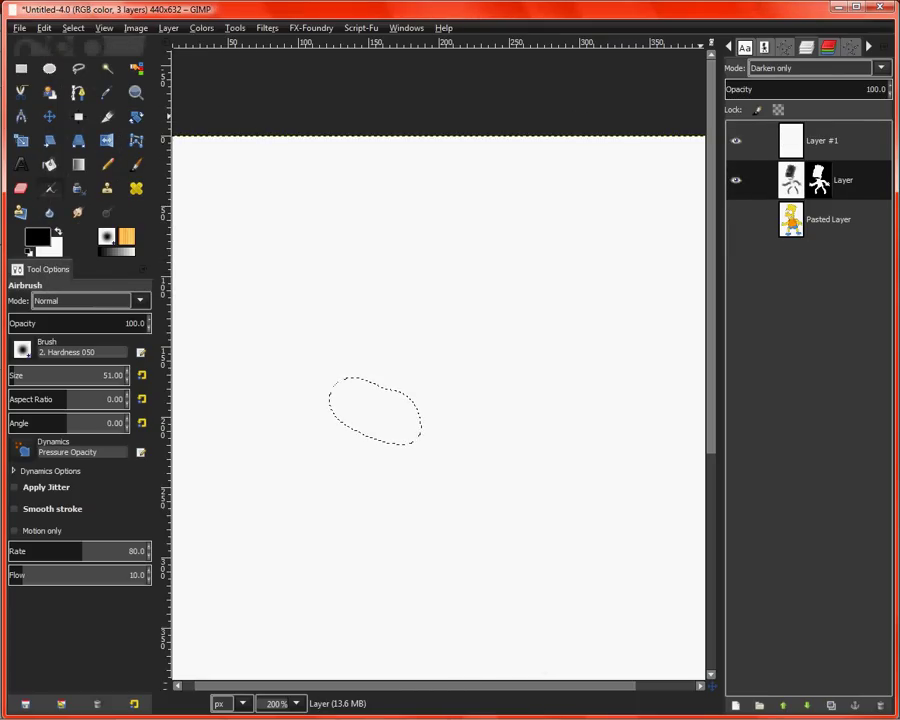
key(Page_Up)
click(815, 67)
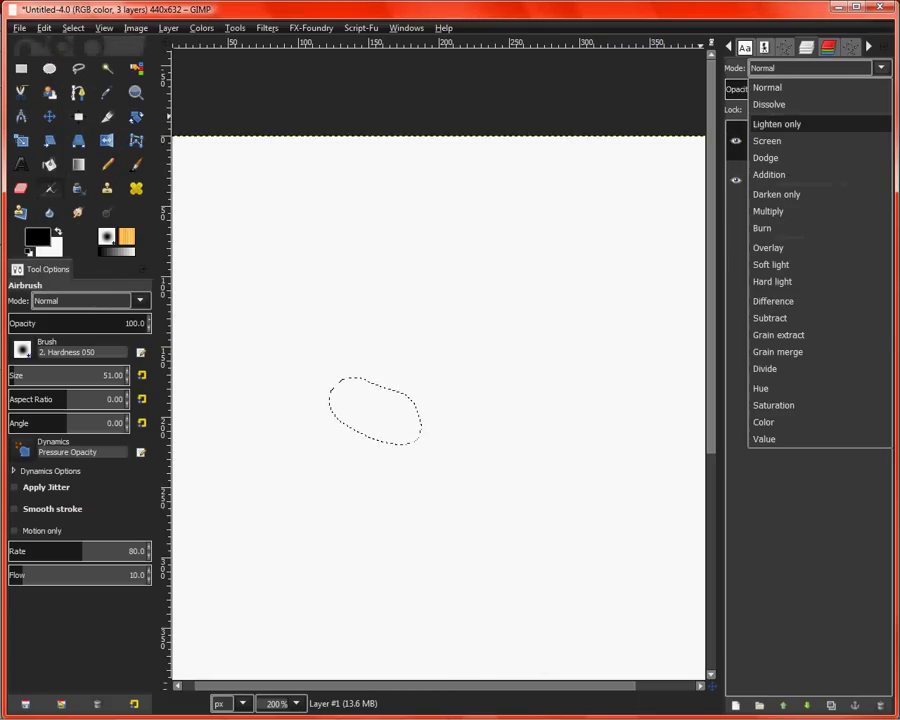
- Set Layer #1 to Darken only, show the coloured original, and ellipse-select both eyes
click(776, 194)
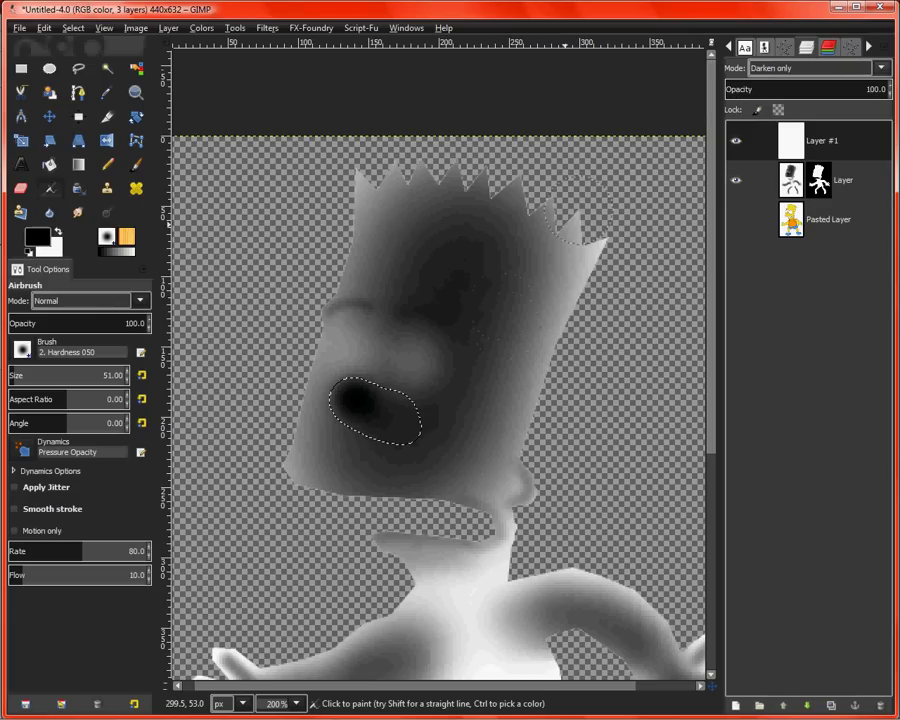
click(736, 219)
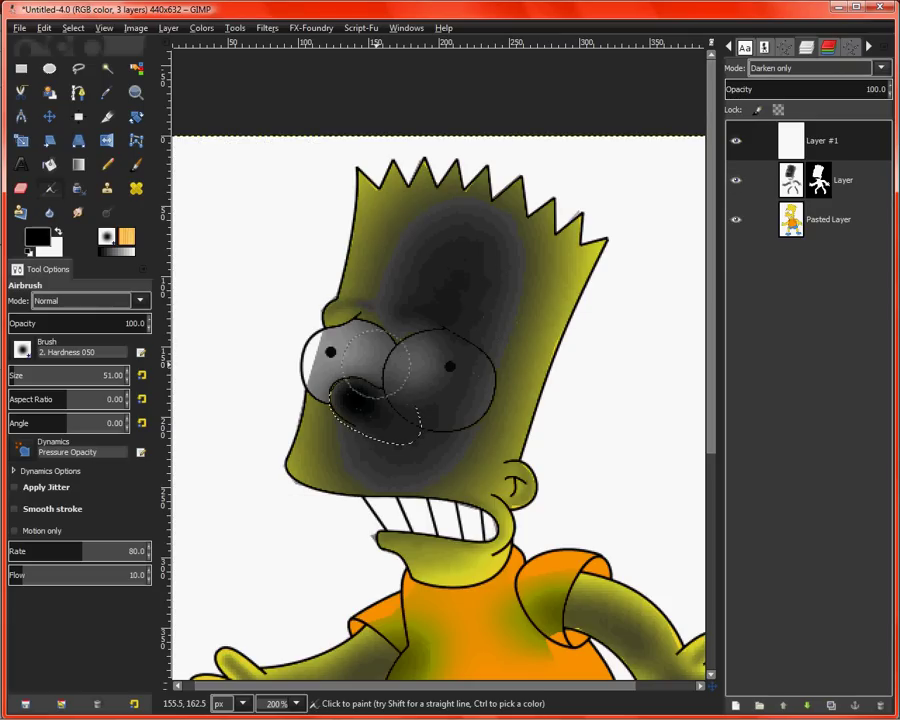
key(e)
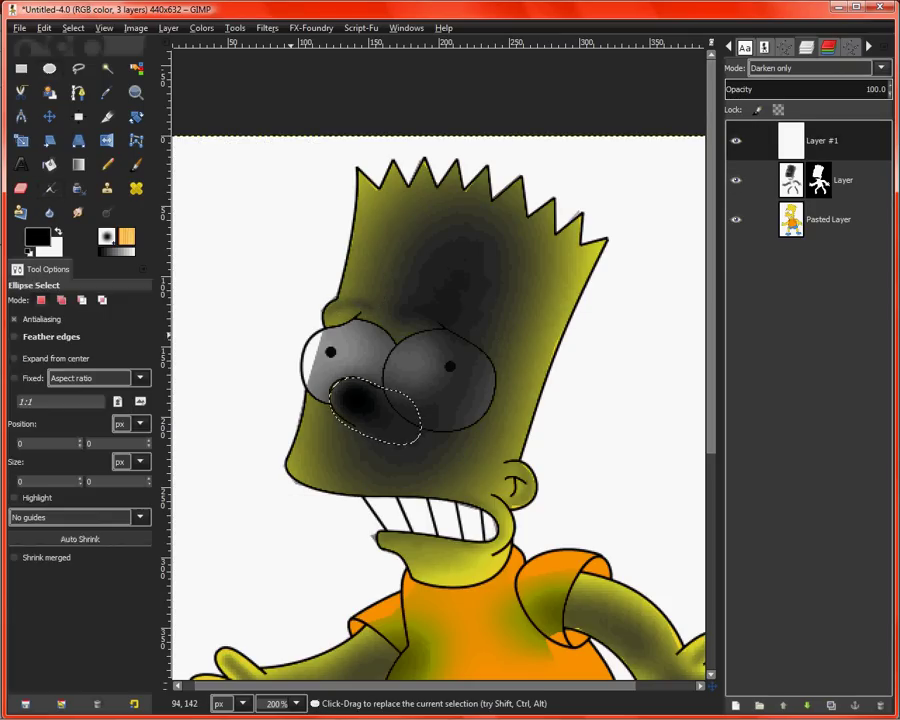
mouse_move(307, 321)
mouse_down()
mouse_move(399, 411)
mouse_move(382, 371)
mouse_up()
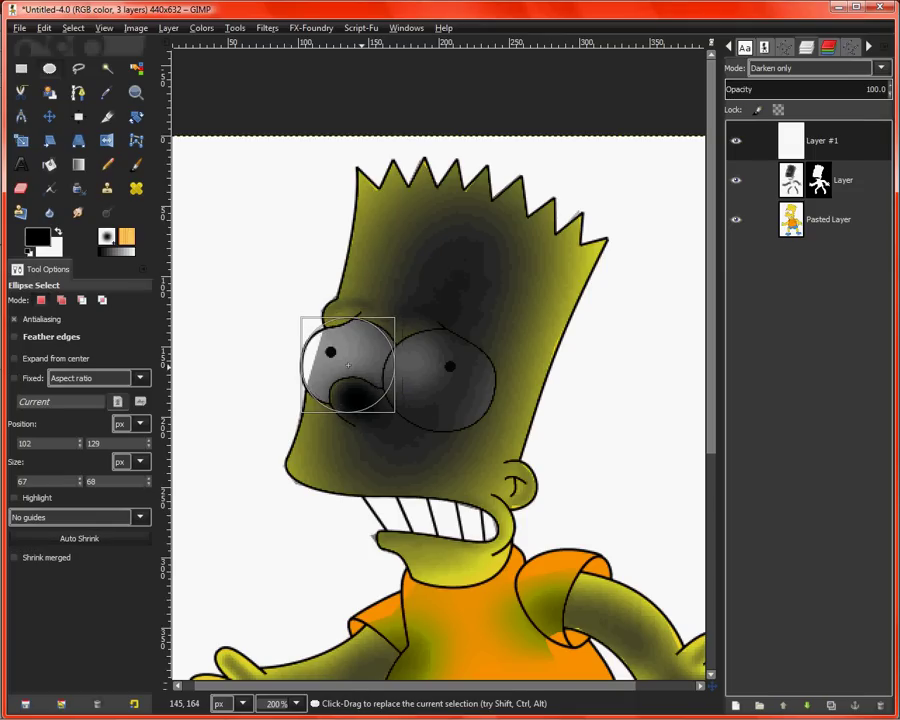
mouse_move(406, 321)
mouse_down()
mouse_move(506, 442)
mouse_move(505, 424)
mouse_up()
drag(466, 378, 451, 388)
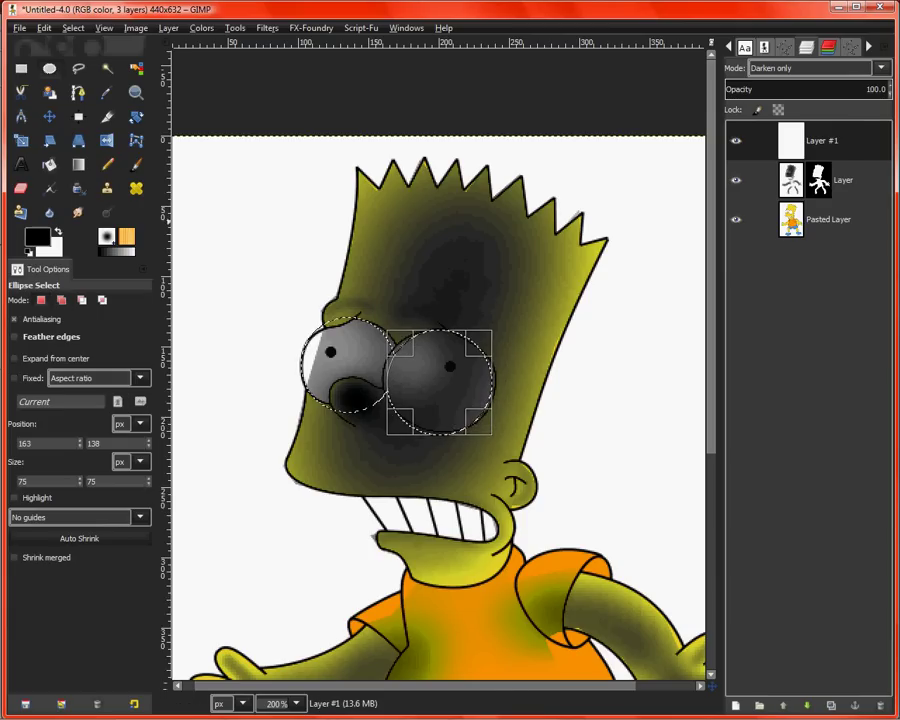
- Lasso Bart's mouth with Free Select, adding it to the eye selection
click(78, 68)
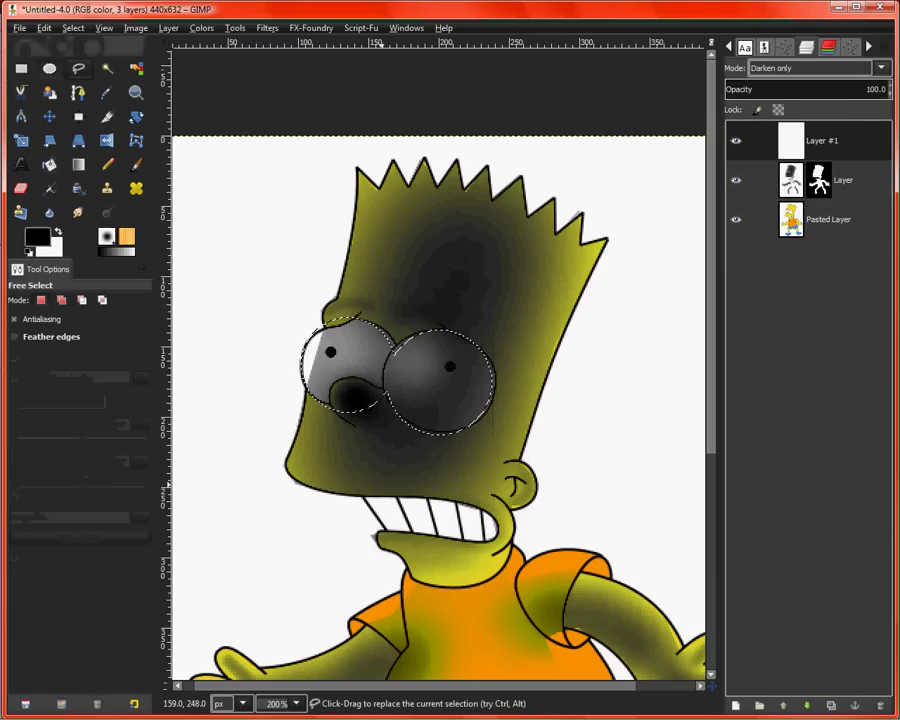
drag(371, 479, 453, 489)
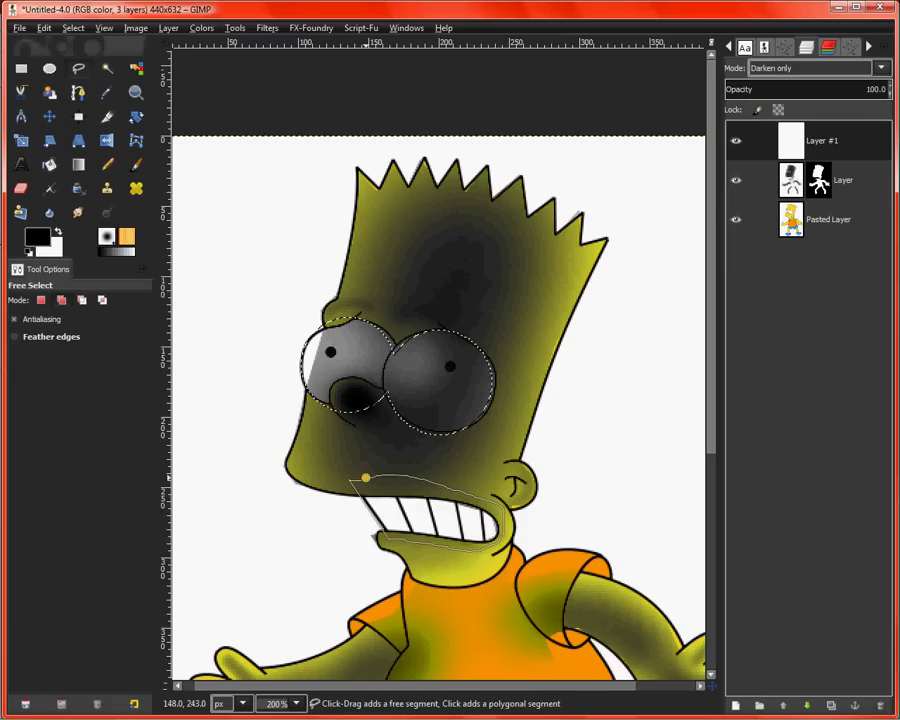
click(366, 478)
- Add a selection-based layer mask to Layer #1 and hide the coloured original
right_click(800, 141)
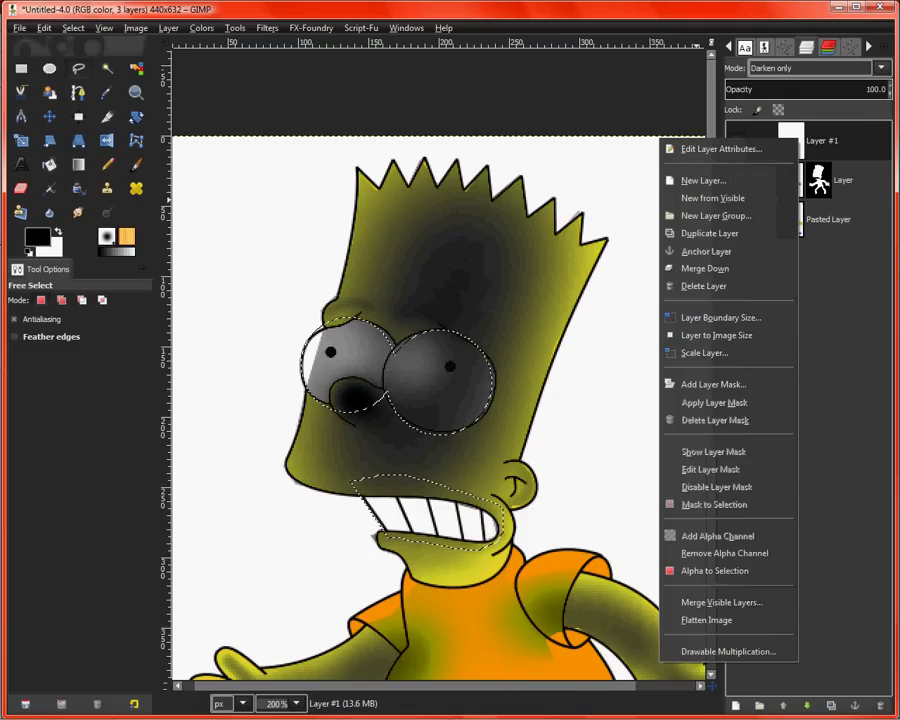
click(713, 384)
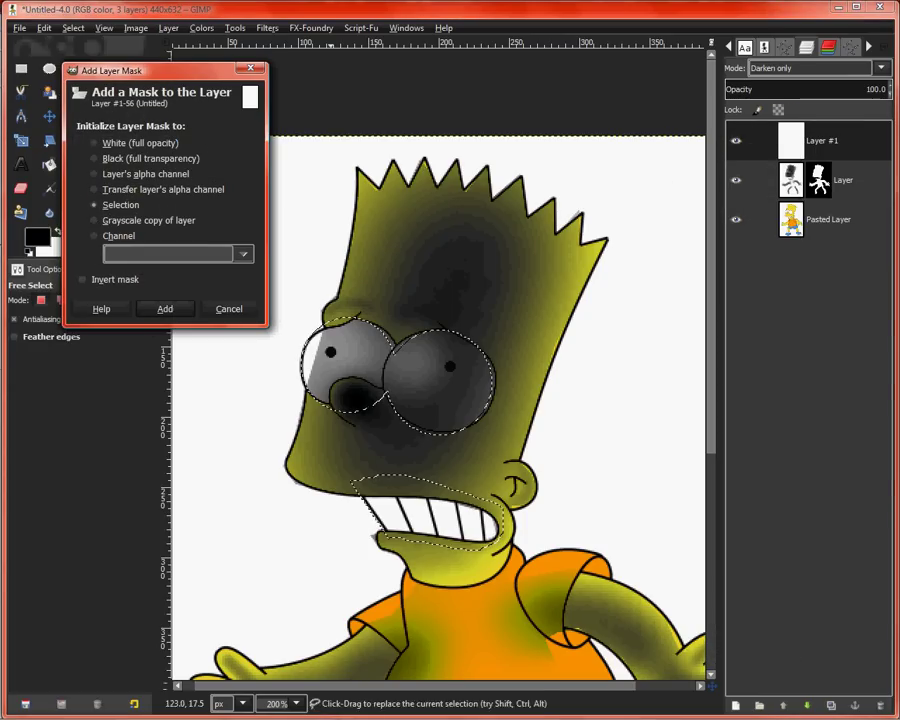
key(Return)
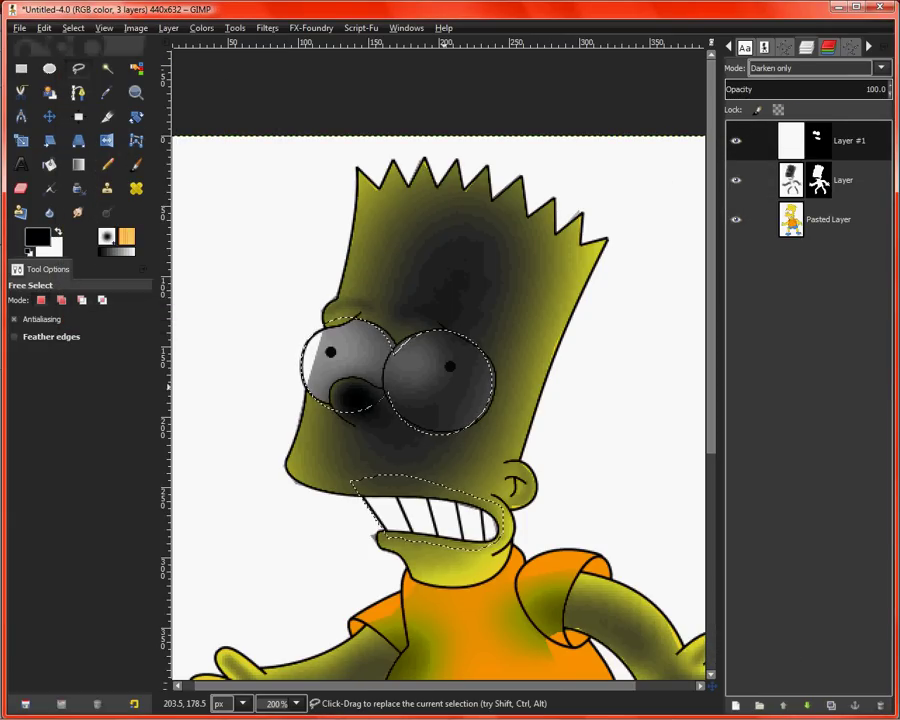
click(736, 219)
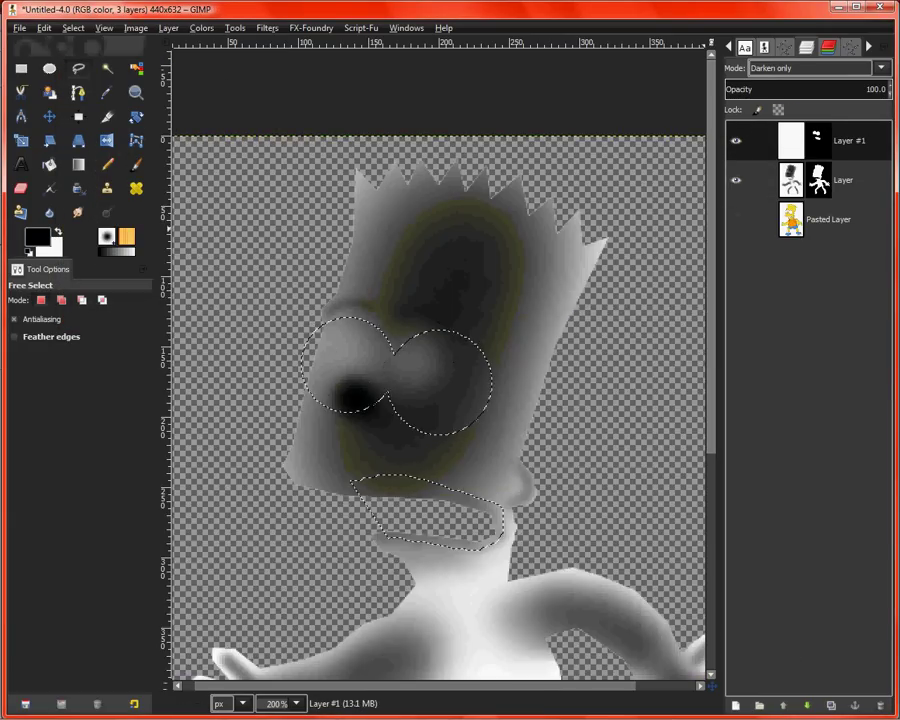
- Airbrush both eye areas deep black, then lower the airbrush opacity to 60
key(a)
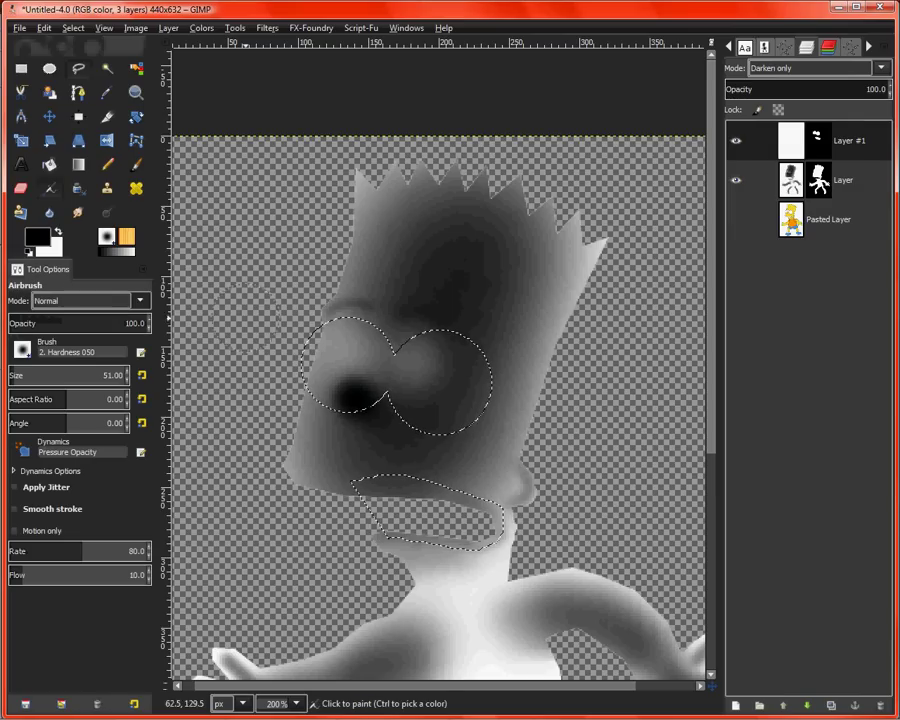
key(bracketleft)
key(bracketleft)
key(bracketleft)
key(bracketleft)
key(bracketleft)
key(bracketleft)
key(bracketleft)
key(bracketleft)
key(bracketleft)
key(bracketleft)
key(bracketleft)
key(bracketleft)
key(braceright)
key(braceright)
key(braceright)
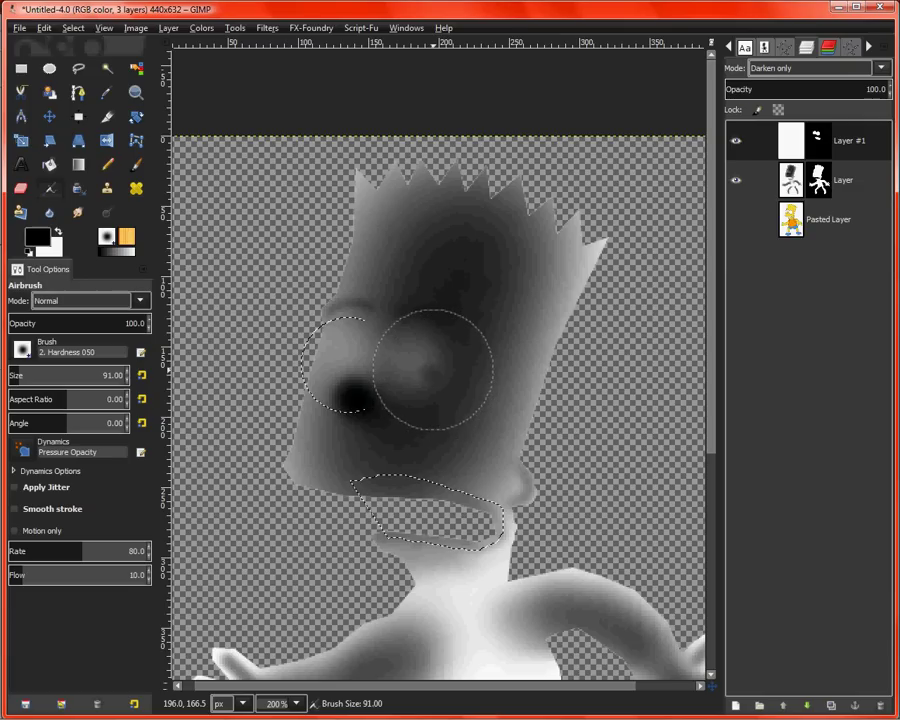
click(433, 373)
drag(433, 397, 437, 359)
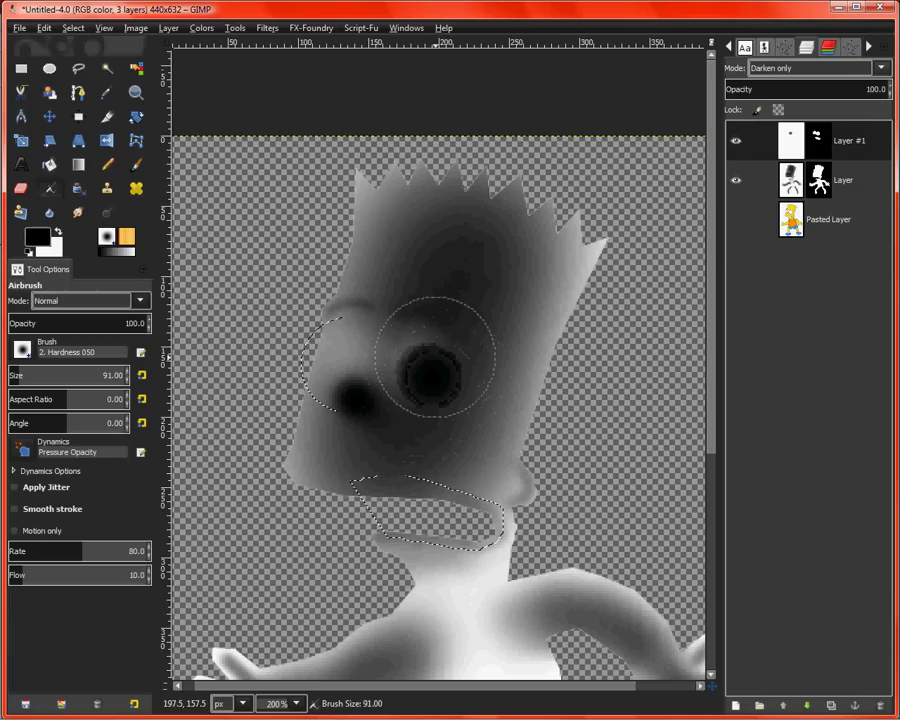
mouse_move(437, 358)
mouse_down()
mouse_move(455, 399)
mouse_move(432, 382)
mouse_move(422, 392)
mouse_move(428, 361)
mouse_move(422, 378)
mouse_move(358, 368)
mouse_move(367, 348)
mouse_move(340, 360)
mouse_move(377, 378)
mouse_move(358, 368)
mouse_up()
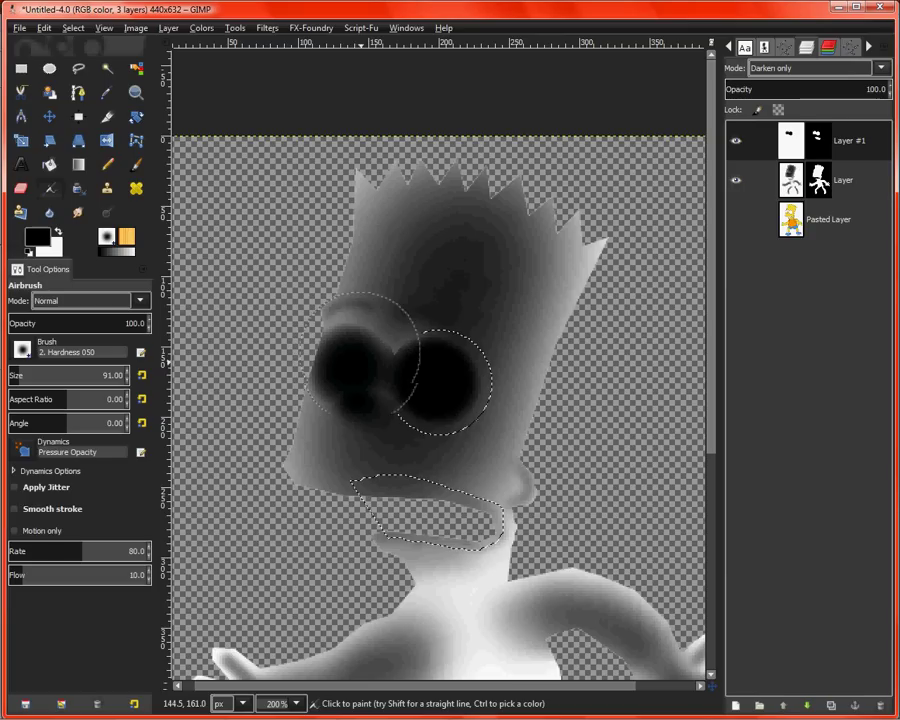
key(less)
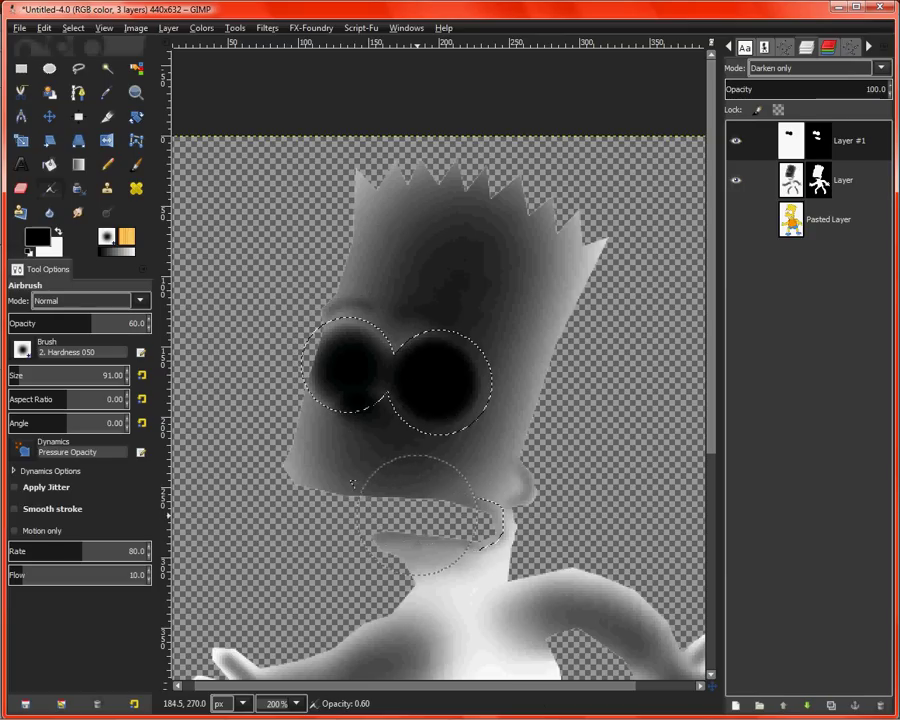
key(less)
key(less)
key(less)
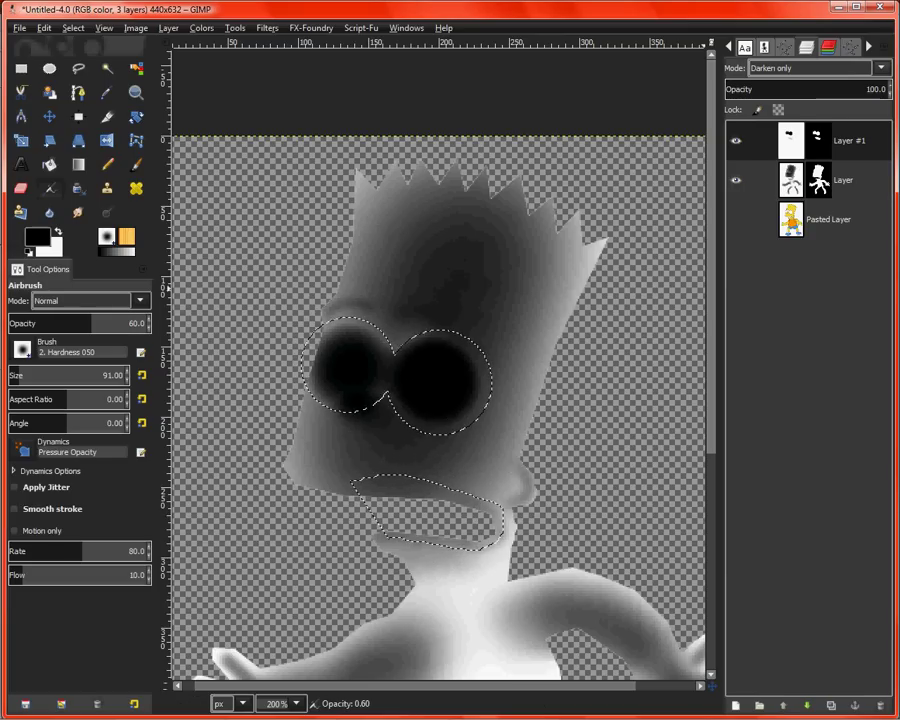
- Add a white-filled Layer #2 above Pasted Layer, then reactivate Layer #1
click(830, 219)
key(shift+ctrl+n)
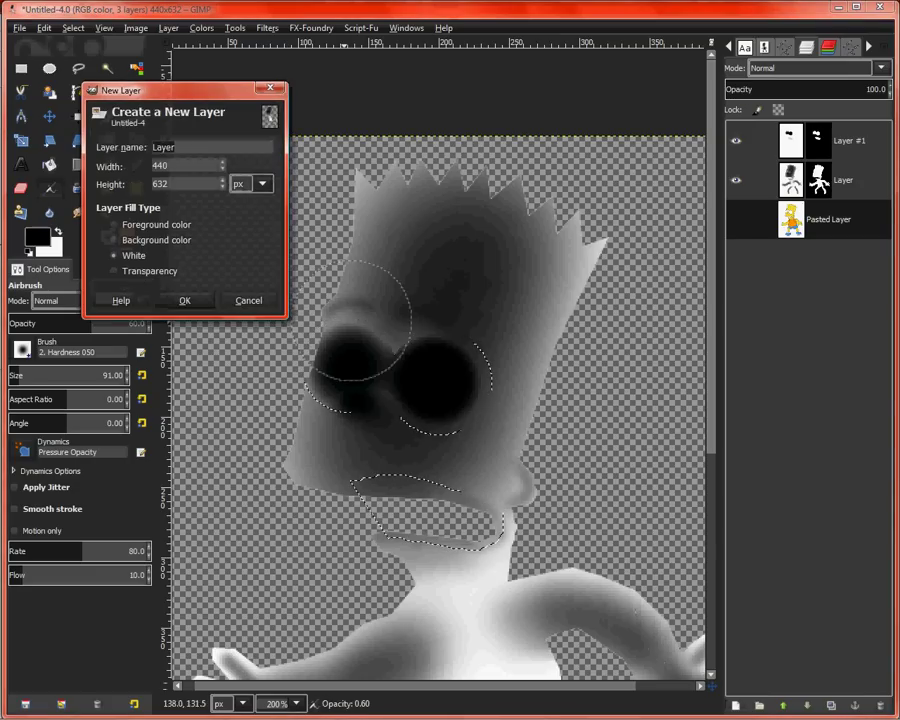
key(Return)
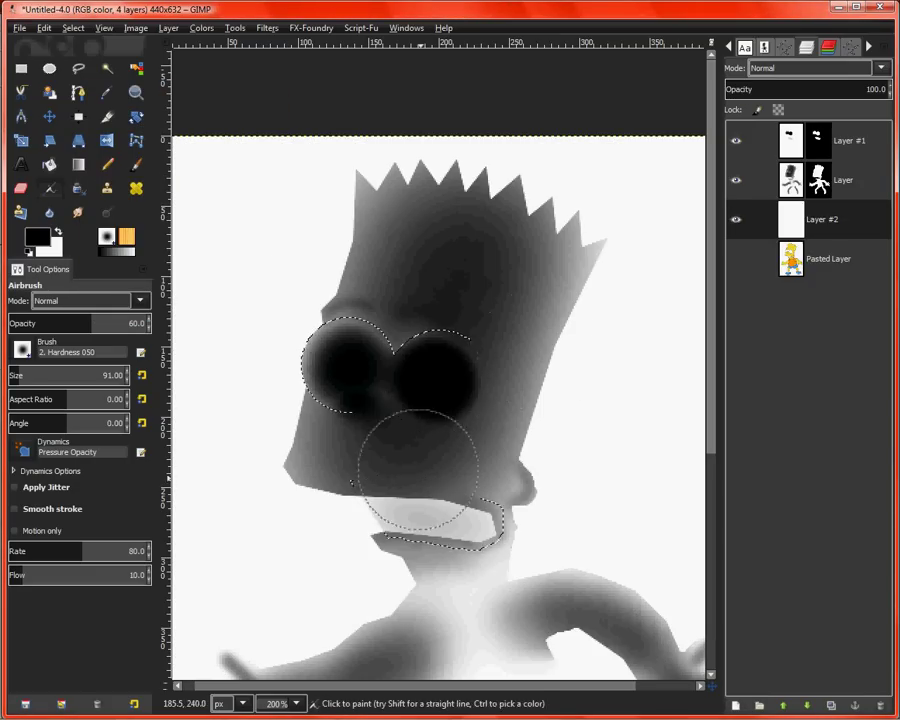
key(Up)
key(Up)
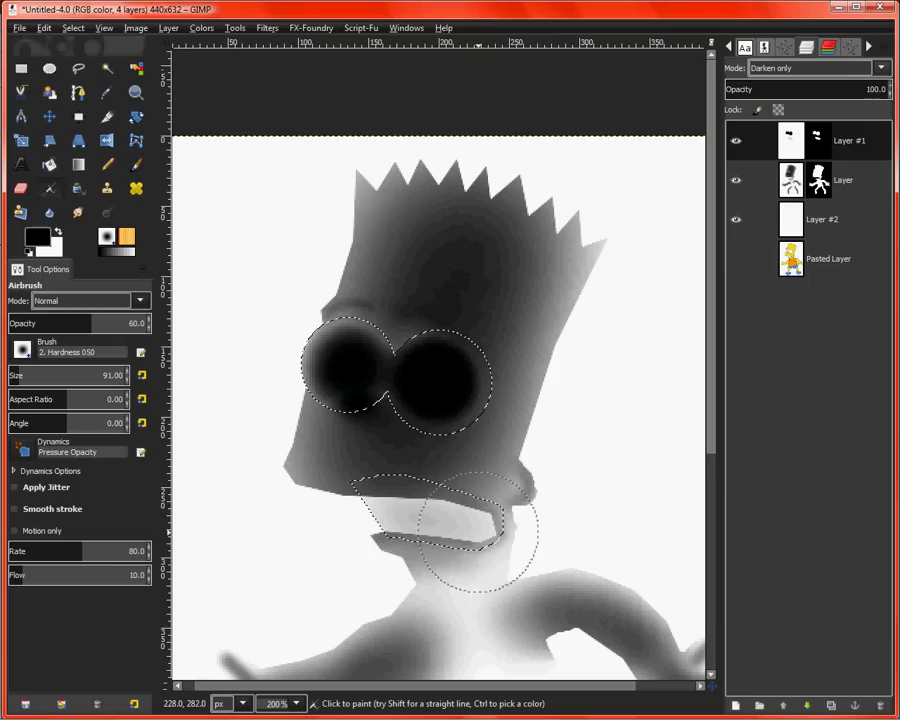
- Shade the mouth area darker, then shrink the brush and drop opacity to 50
drag(478, 532, 402, 512)
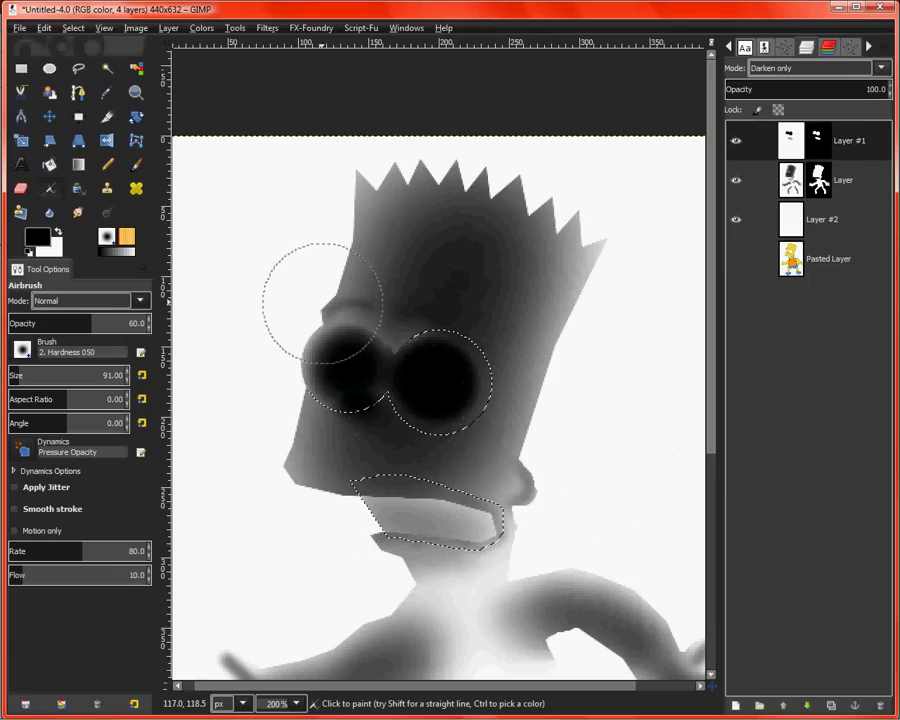
key(bracketleft)
key(bracketleft)
key(bracketleft)
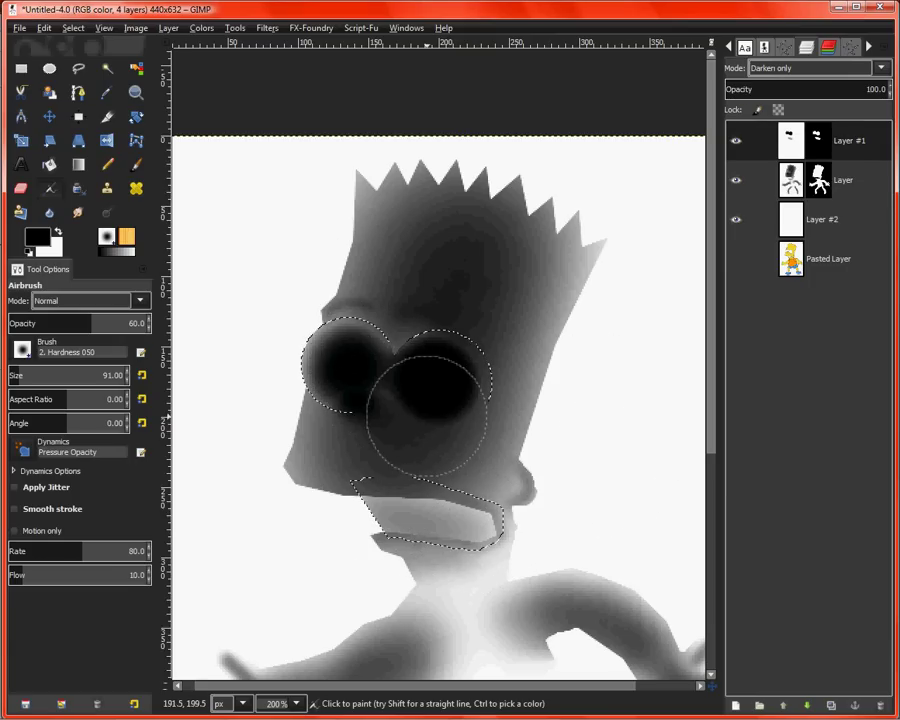
key(less)
key(less)
key(less)
key(bracketleft)
key(bracketleft)
key(bracketleft)
- Paint white highlights across the teeth and onto each dark eye
key(x)
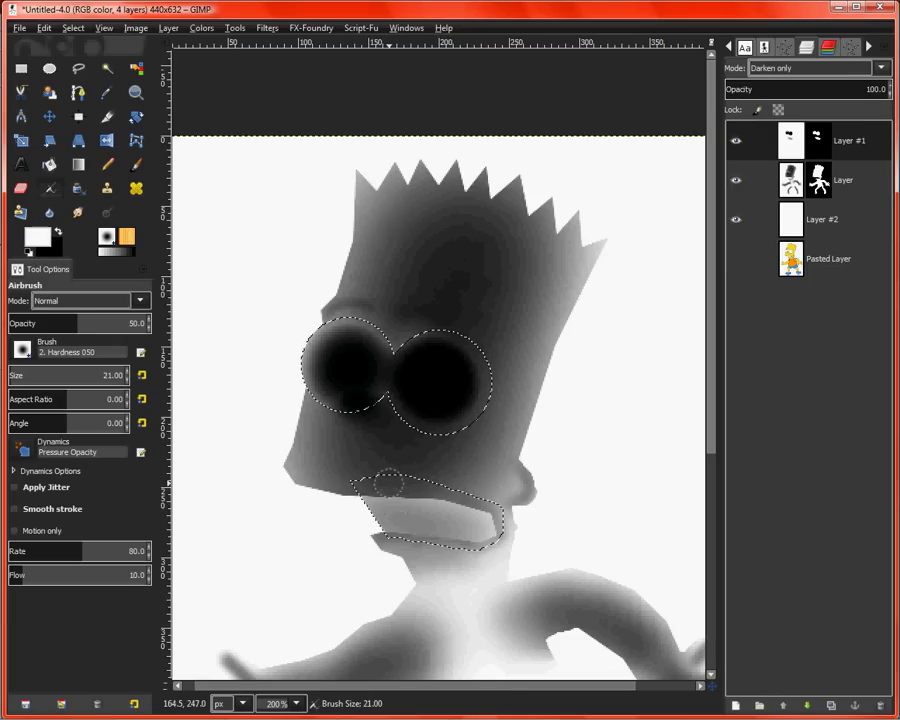
shift+click(403, 541)
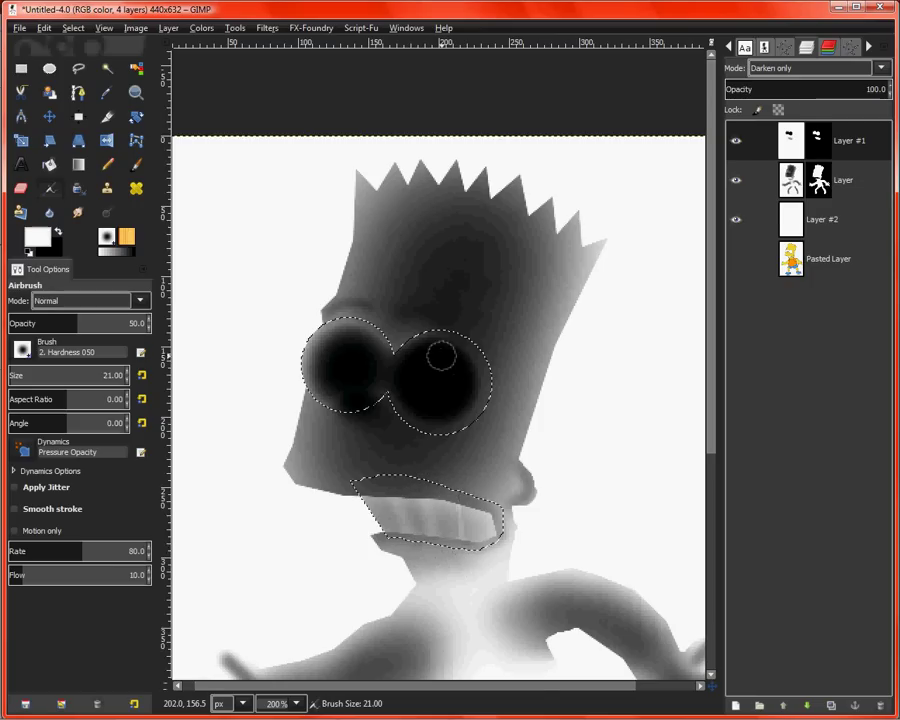
click(443, 368)
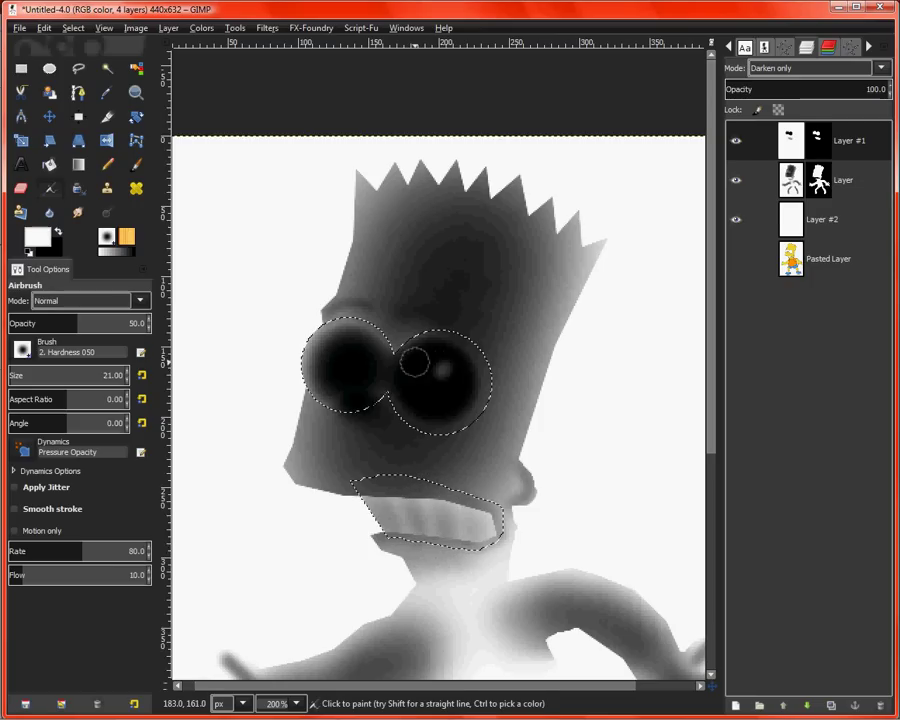
click(352, 354)
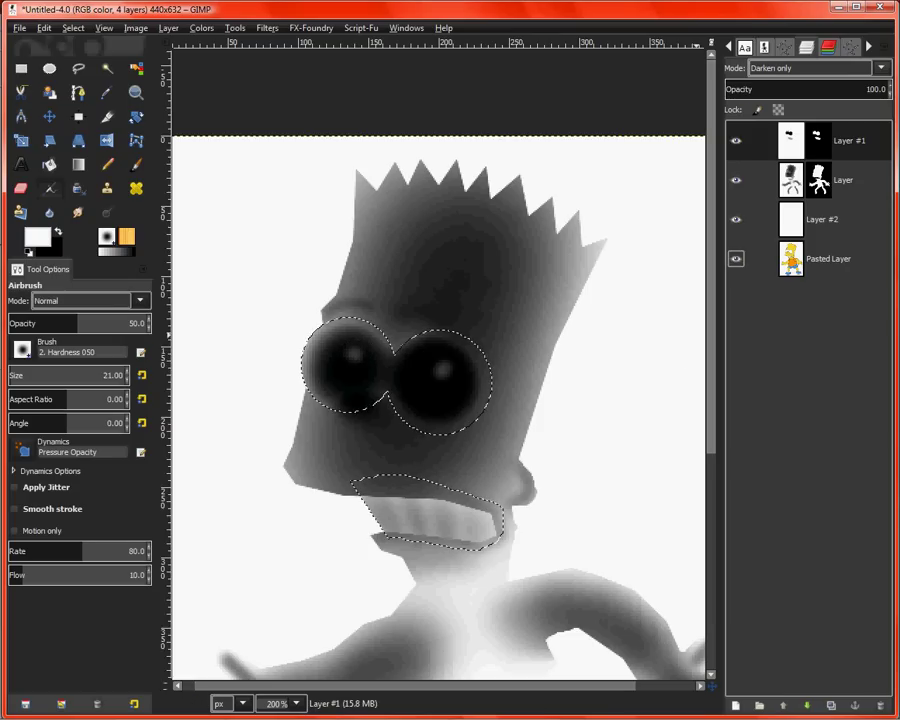
- Cycle the active layer back to Layer #1 and show only the coloured Bart original
key(End)
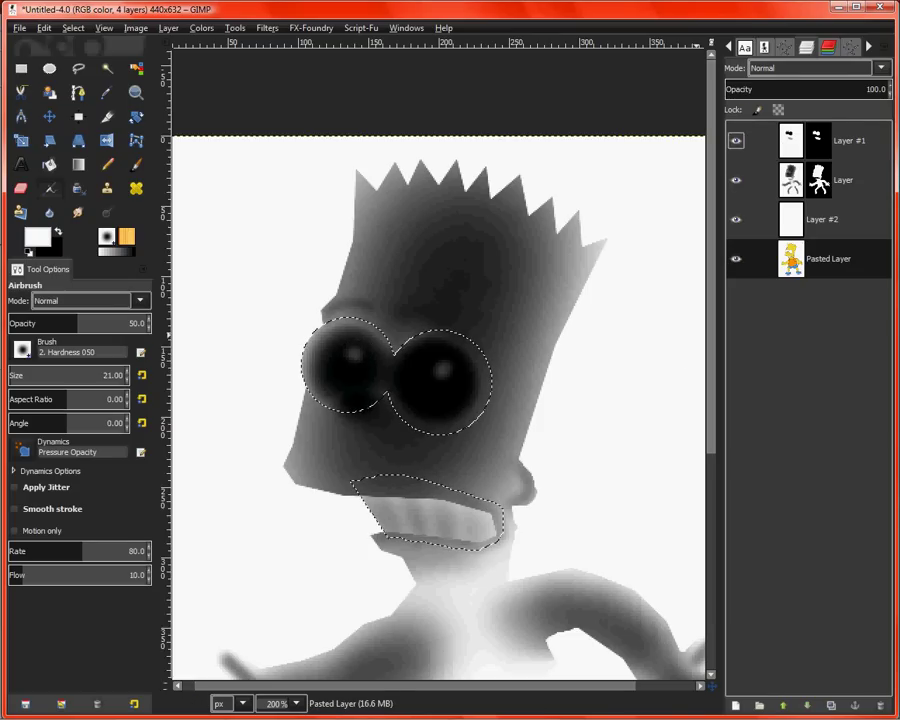
key(Home)
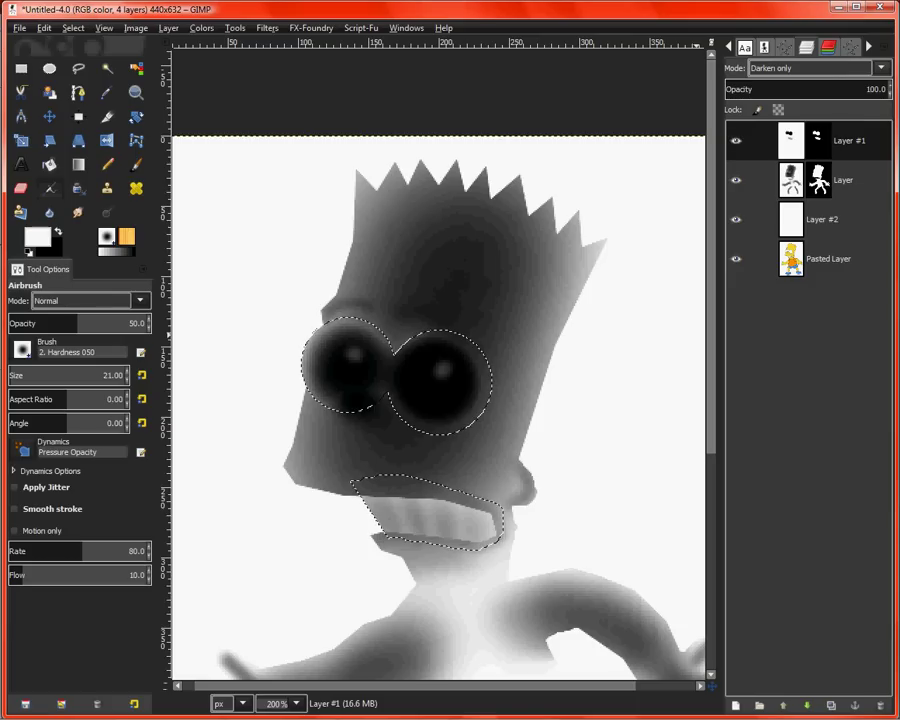
shift+click(736, 259)
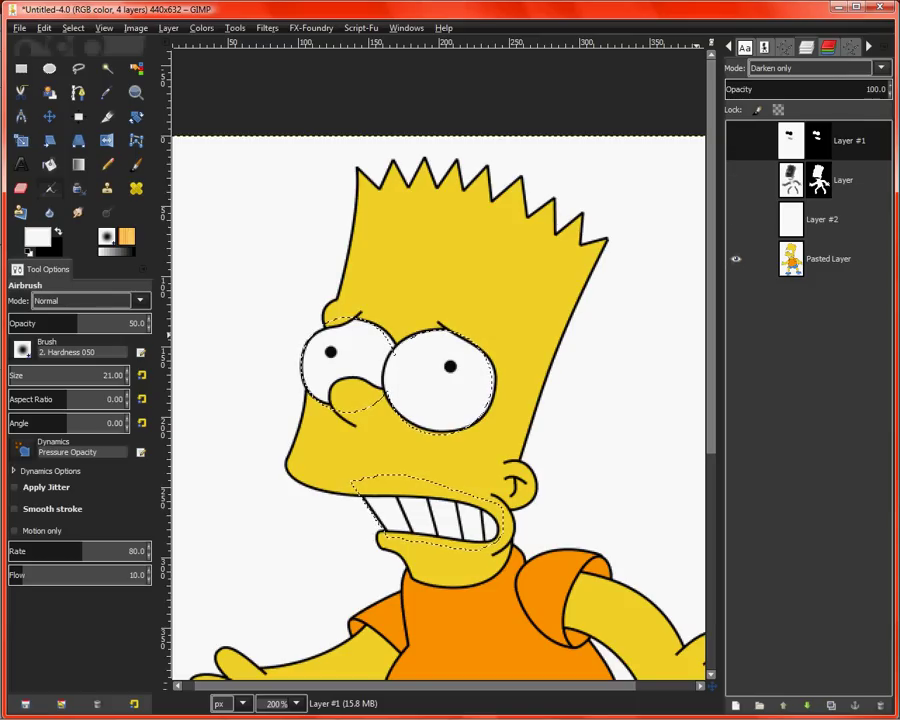
- Add a white-filled Layer #3 on top in Darken only mode, zooming back to full view
key(shift+ctrl+n)
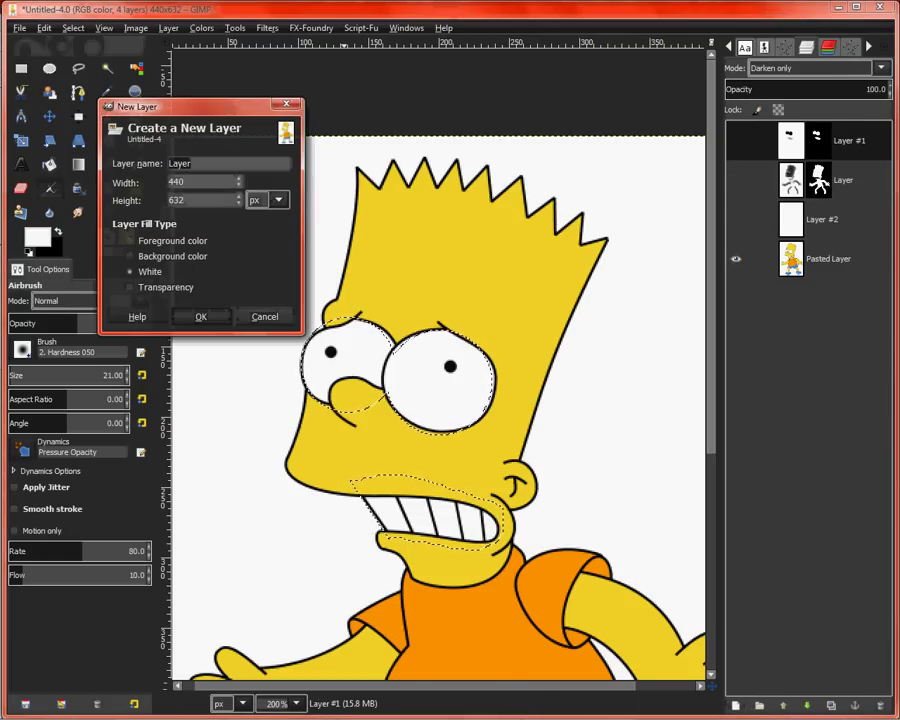
key(Return)
click(815, 68)
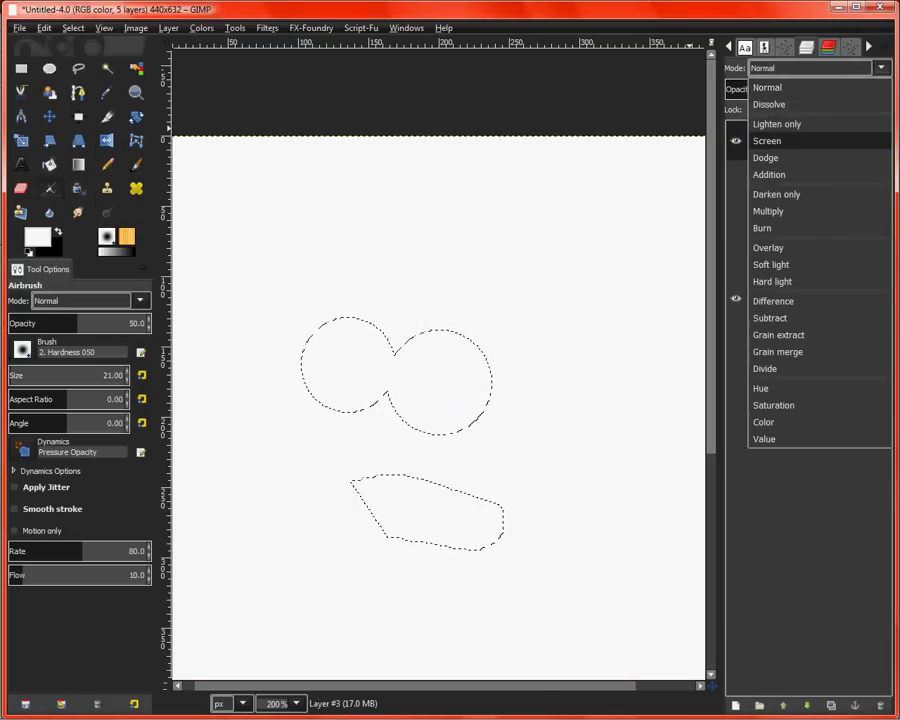
click(780, 194)
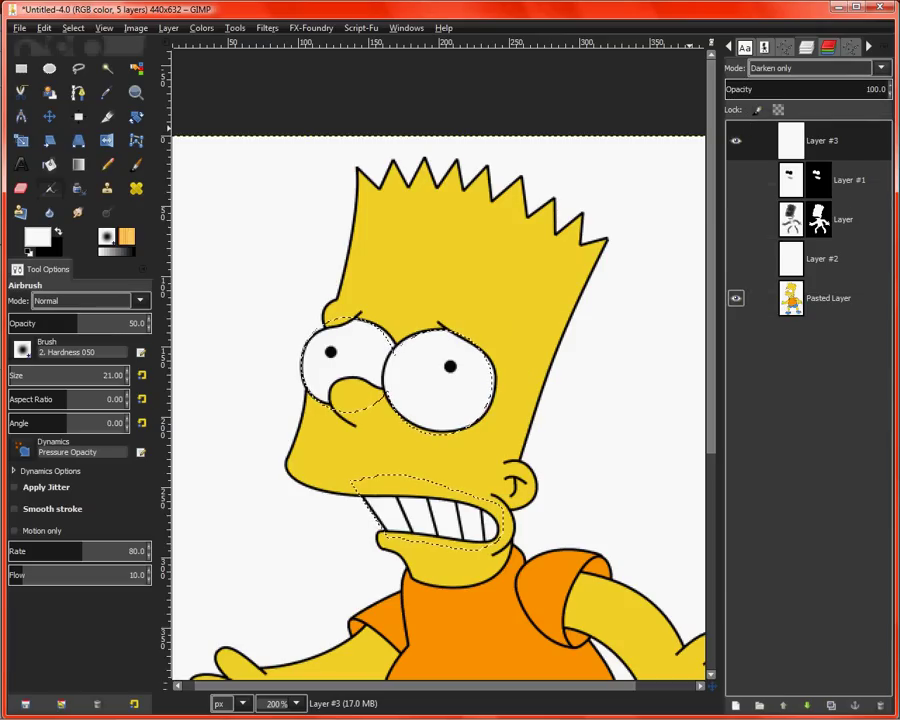
scroll(510, 398, up, 2)
scroll(510, 398, down, 2)
scroll(515, 400, down, 2)
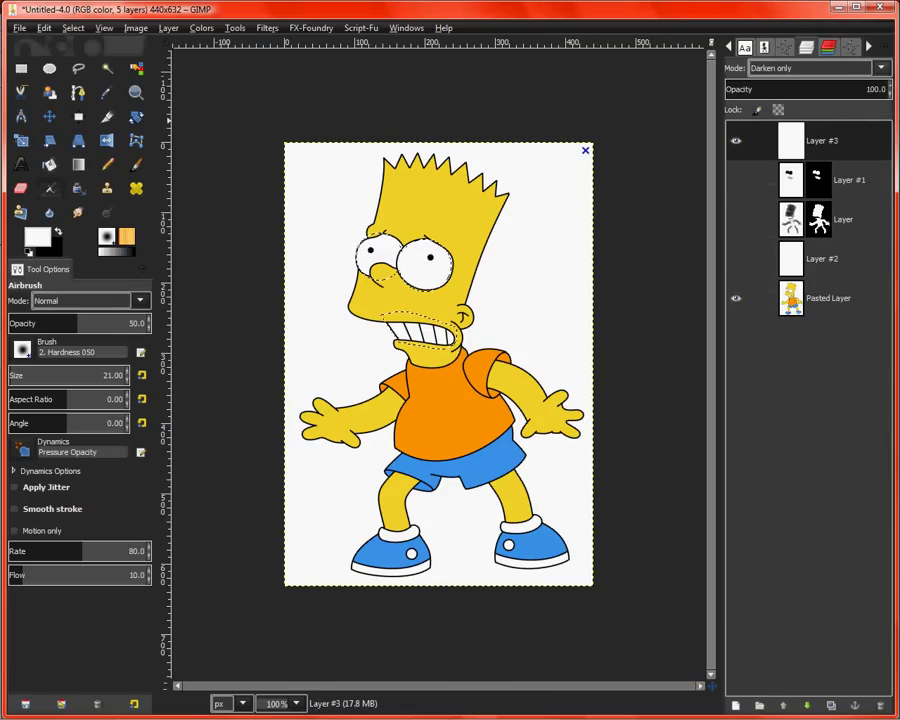
- Freehand-outline Bart's shirt and shorts as one closed selection
key(f)
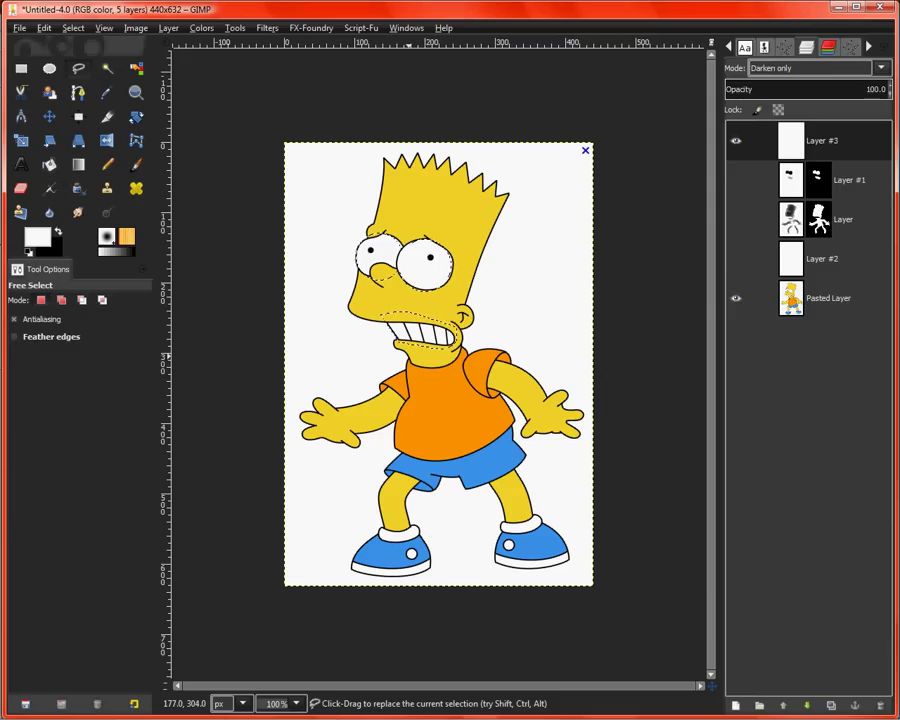
click(405, 368)
click(378, 385)
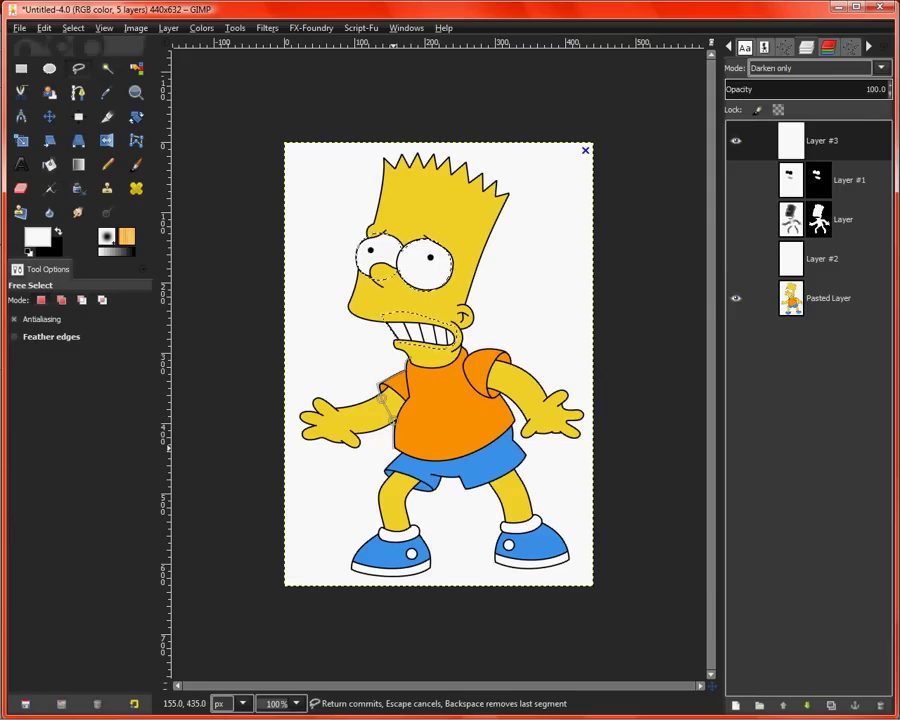
click(395, 447)
click(396, 485)
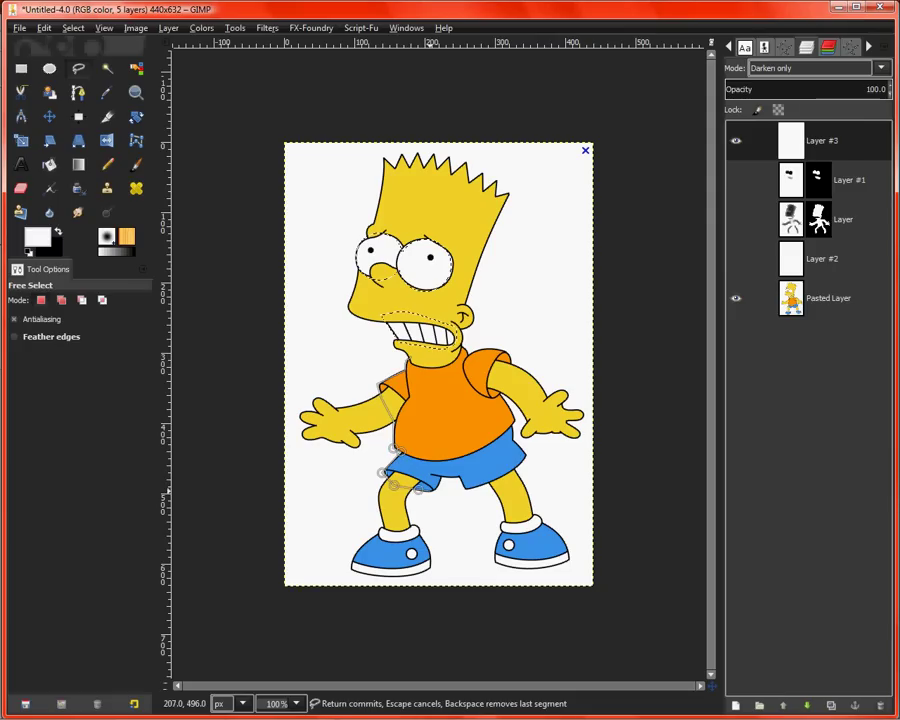
click(440, 489)
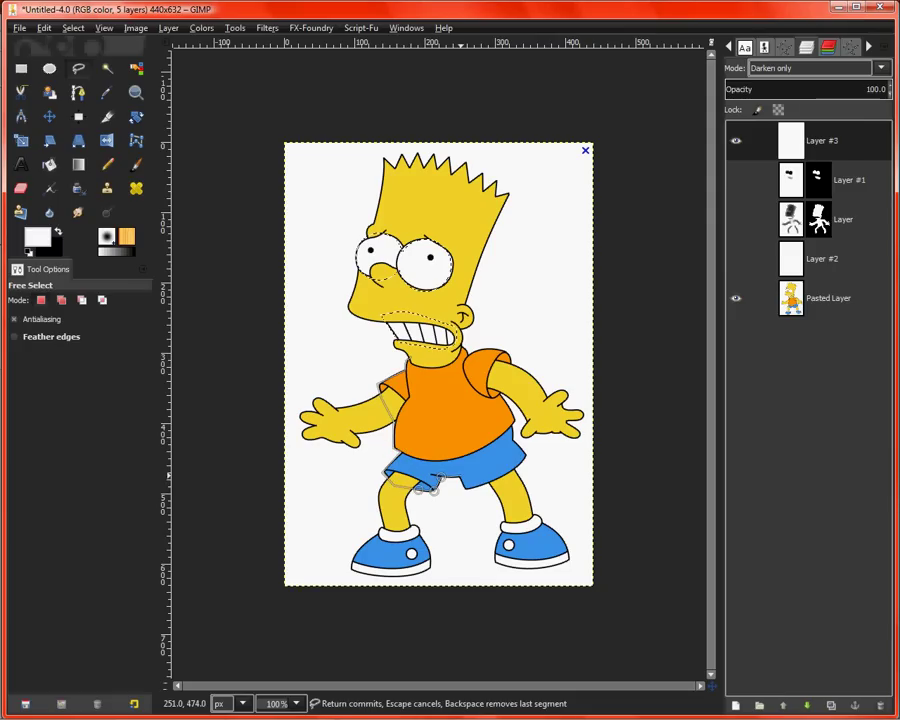
click(467, 490)
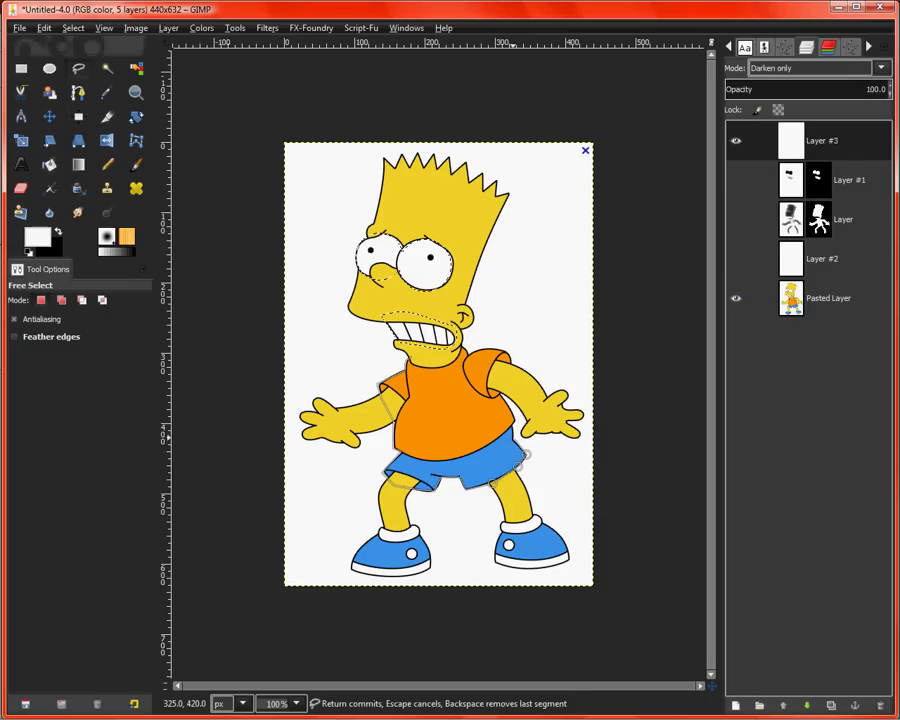
click(515, 420)
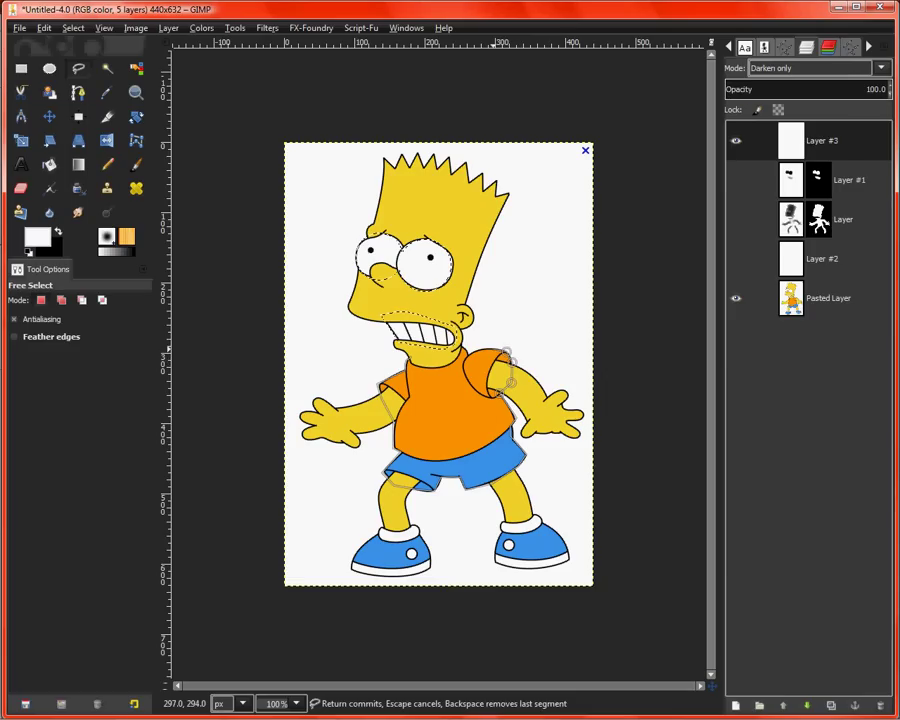
drag(499, 353, 479, 349)
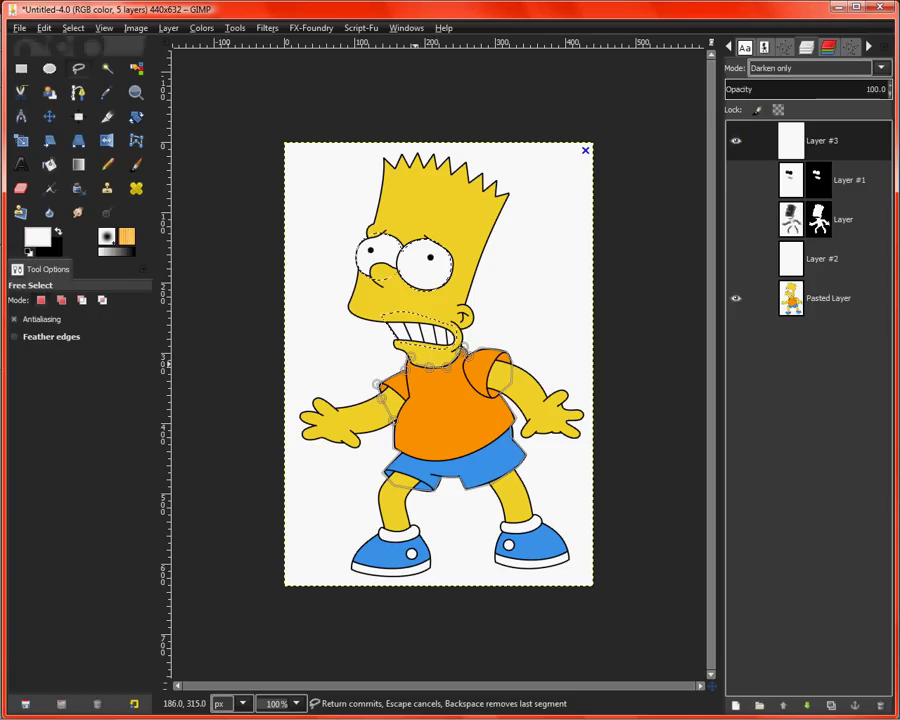
click(400, 354)
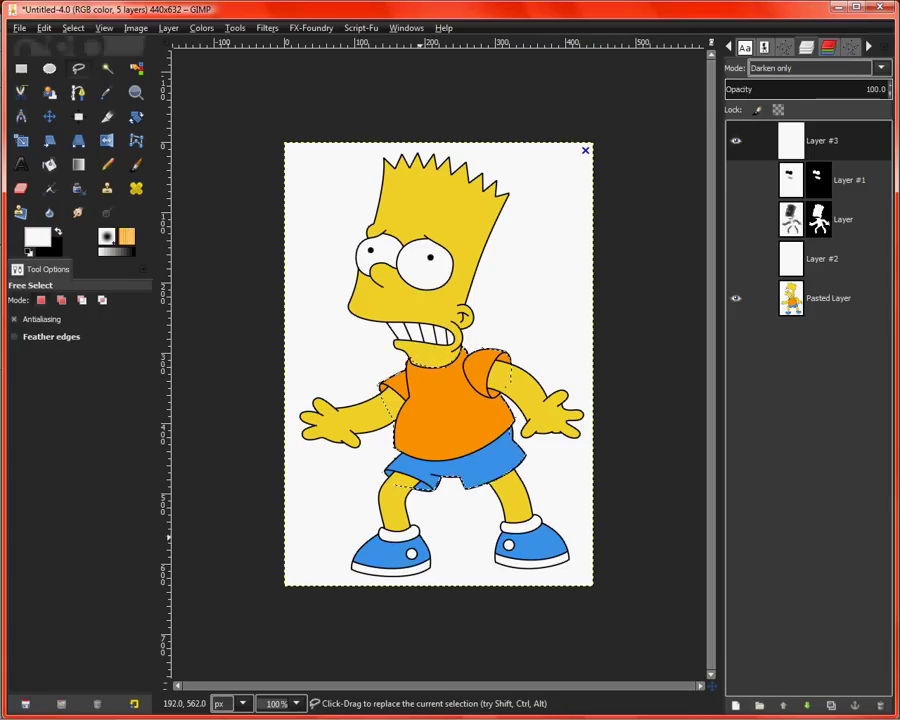
- Add Bart's left shoe to the selection with a Shift freehand outline
key(shift)
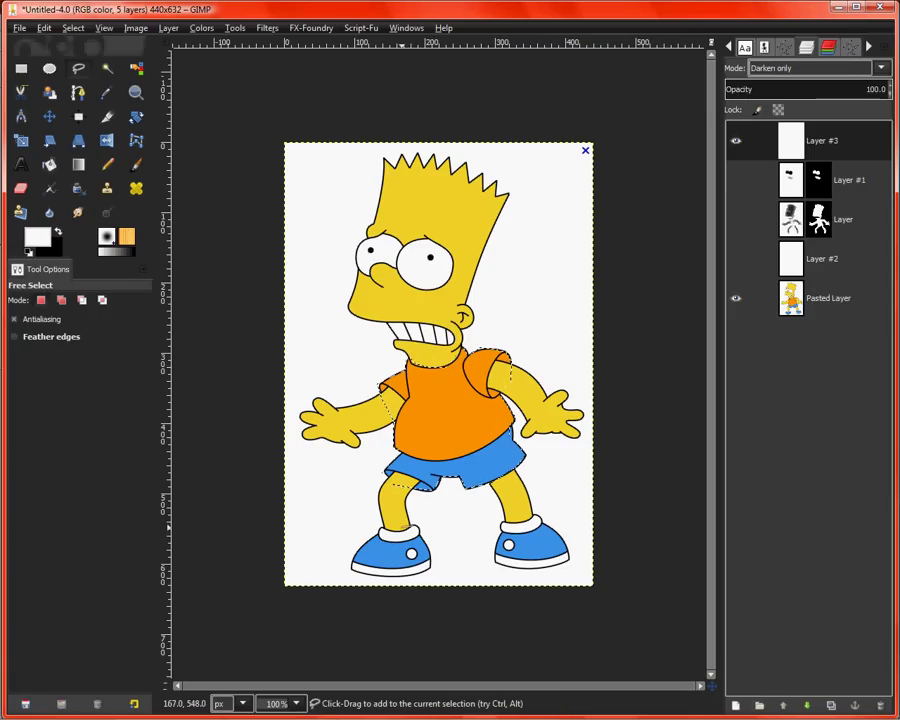
click(377, 529)
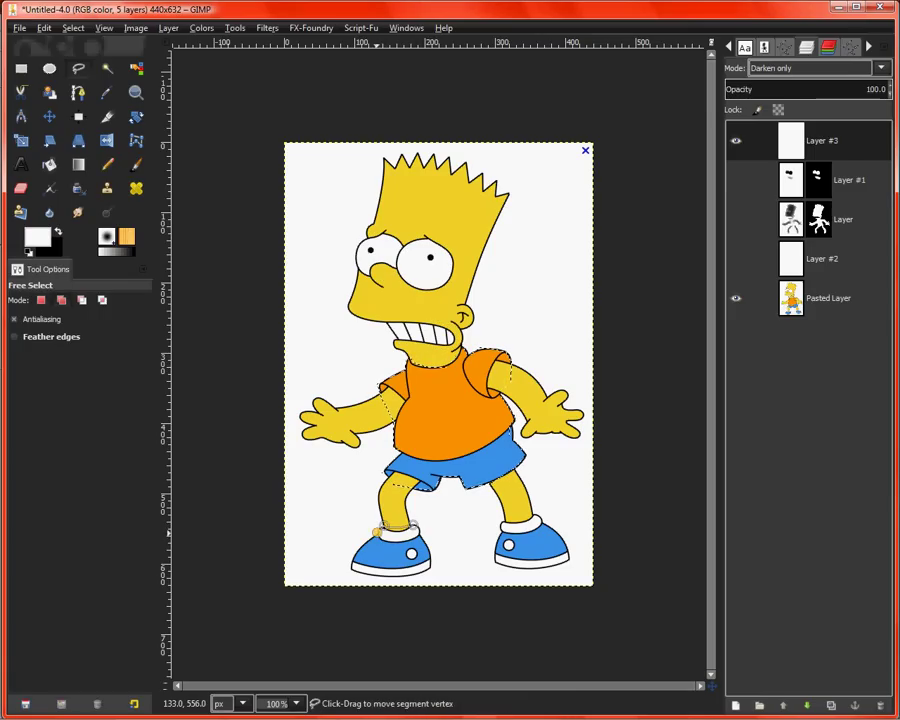
click(353, 568)
click(383, 576)
click(411, 576)
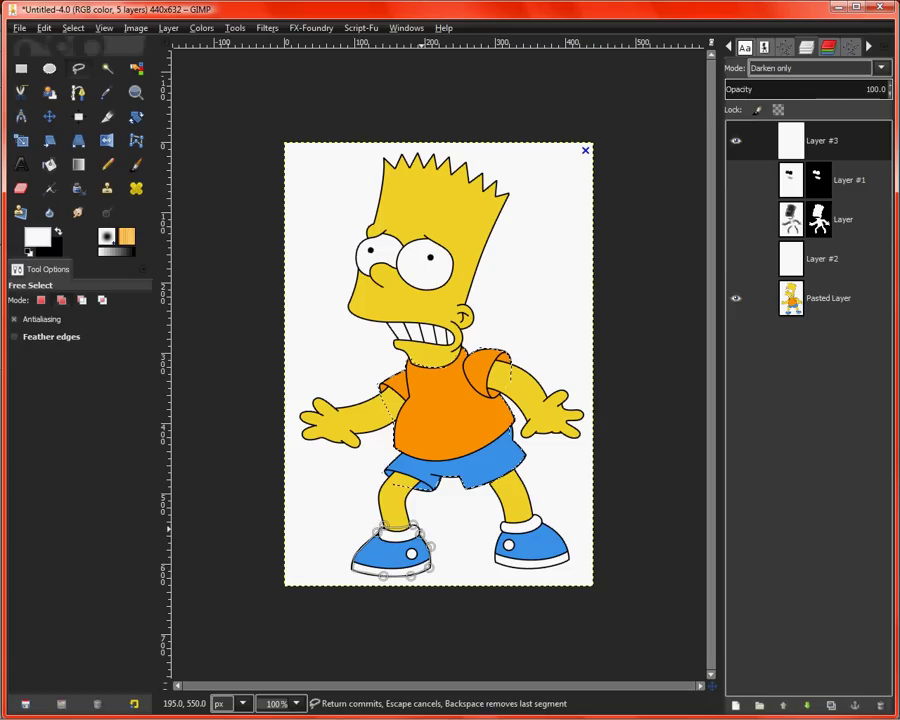
click(411, 526)
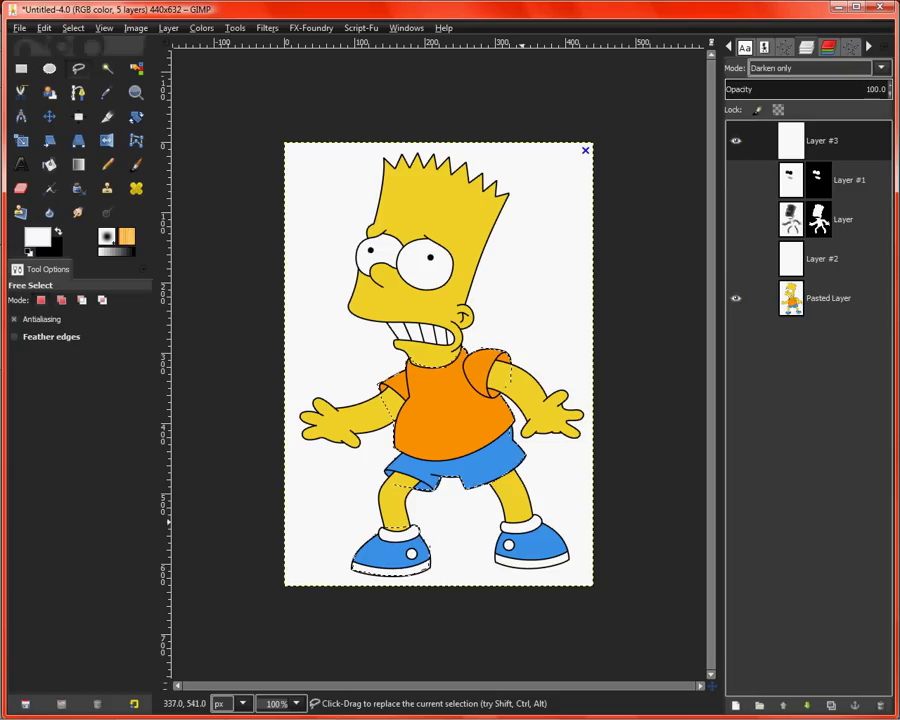
click(531, 516)
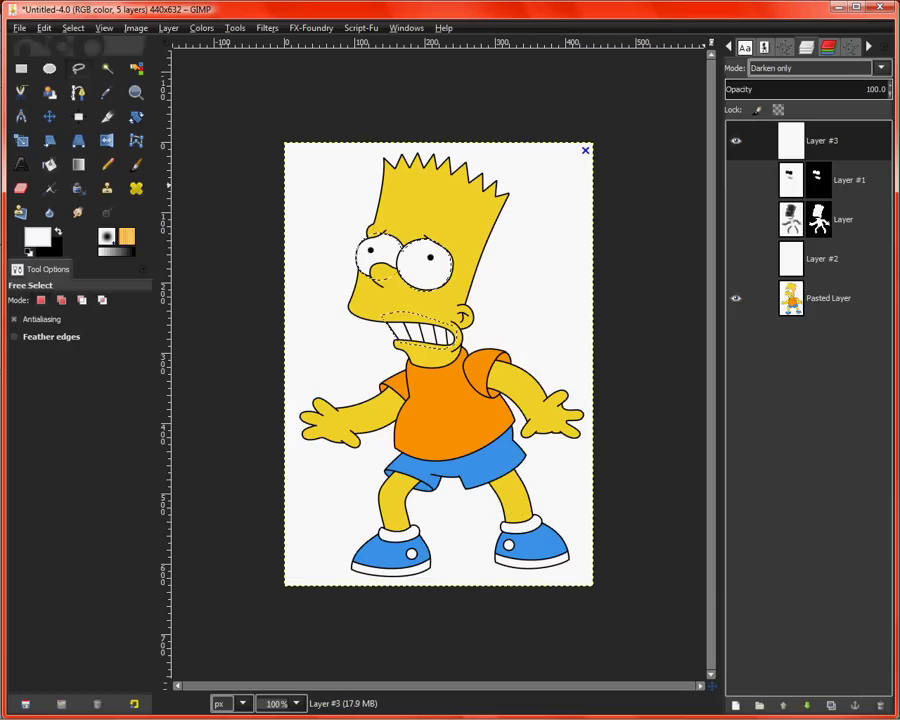
- Switch the dock to the Undo History panel and place an outline point by the right shoe
click(728, 46)
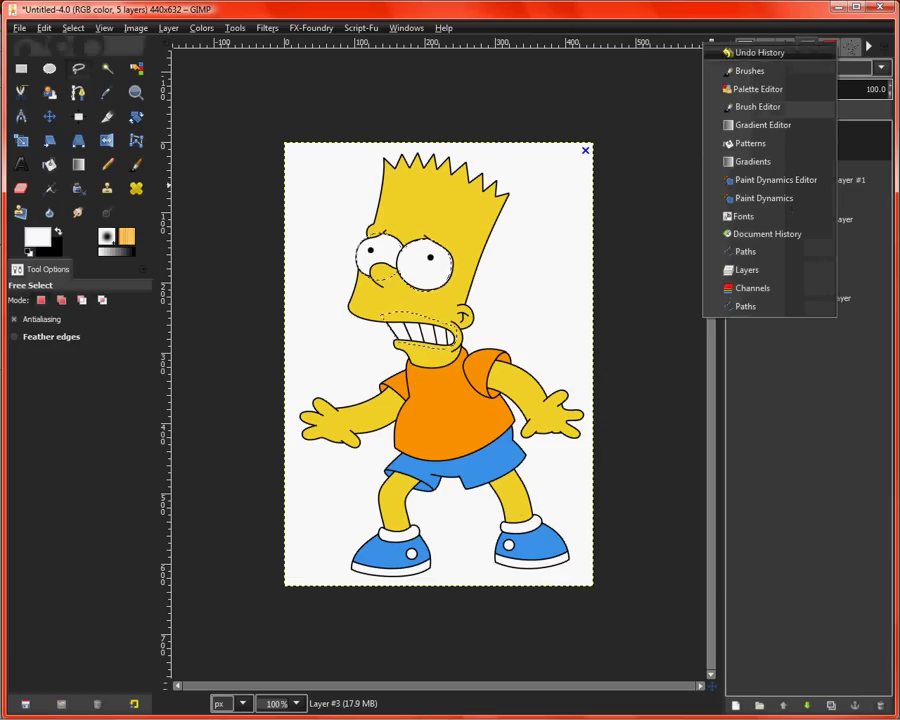
click(760, 52)
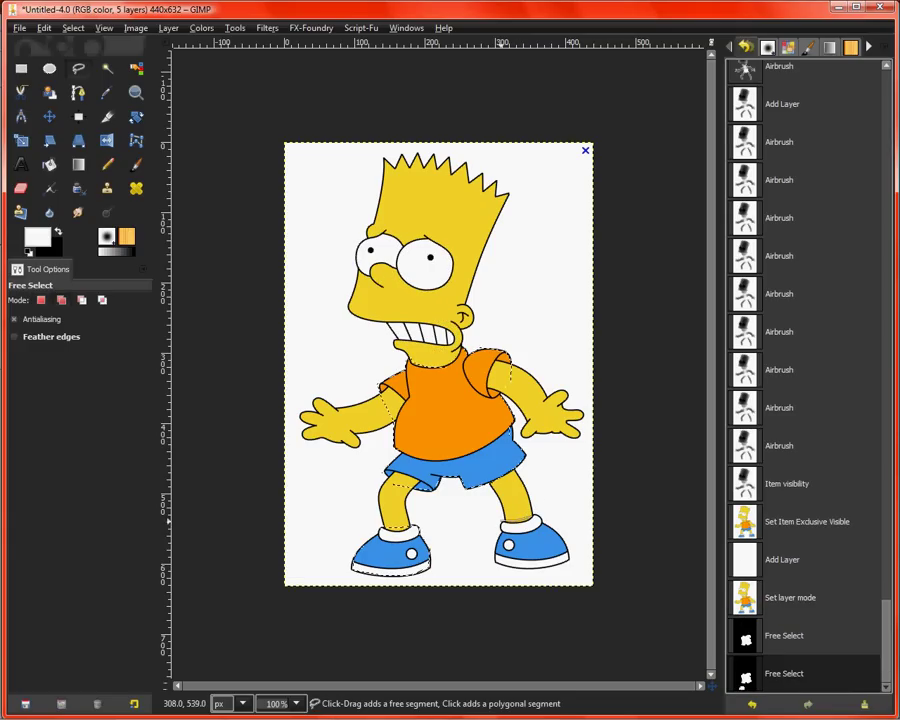
click(498, 524)
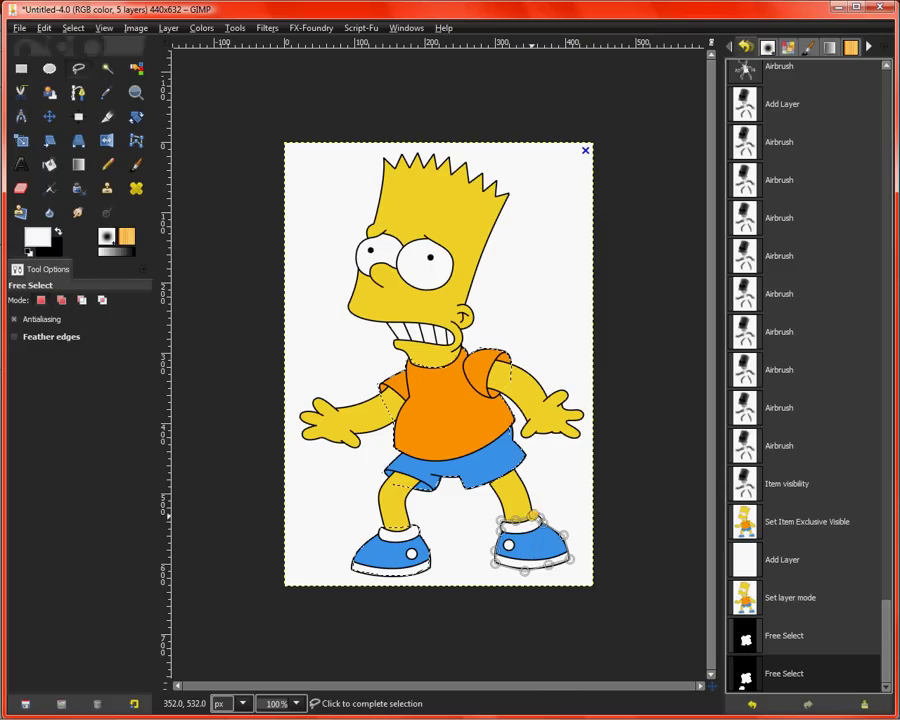
- Close and undo the first right-shoe outline, then return the dock to the Layers list
click(531, 515)
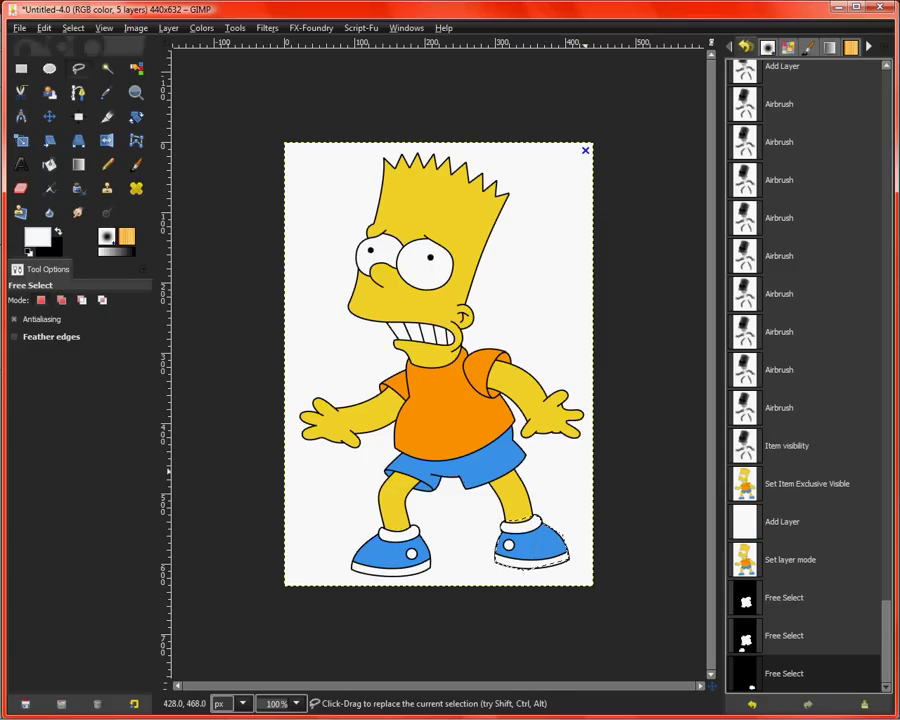
key(ctrl+z)
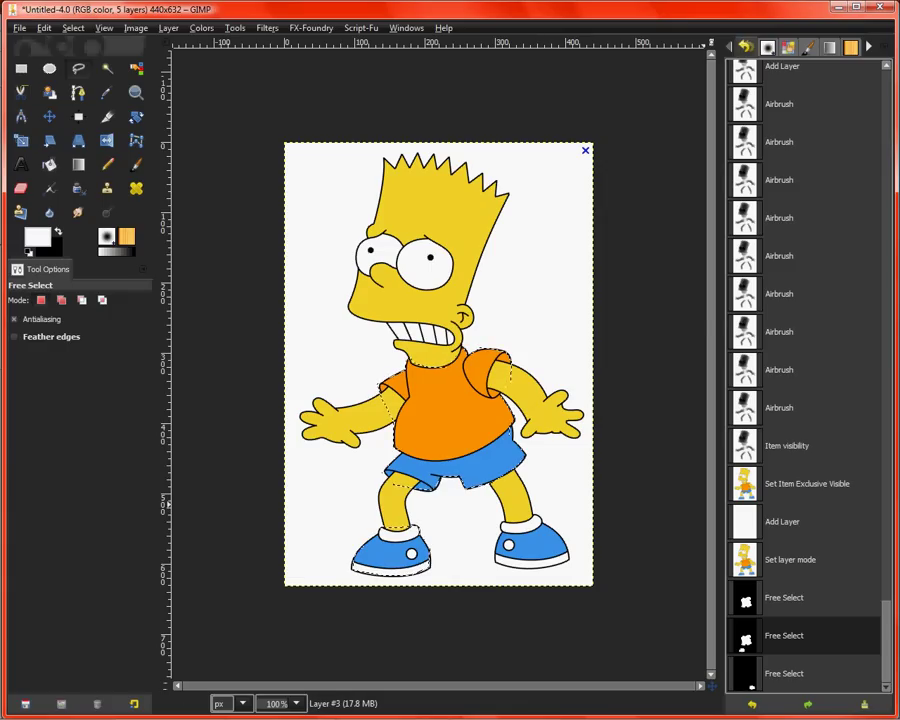
right_click(730, 46)
click(770, 273)
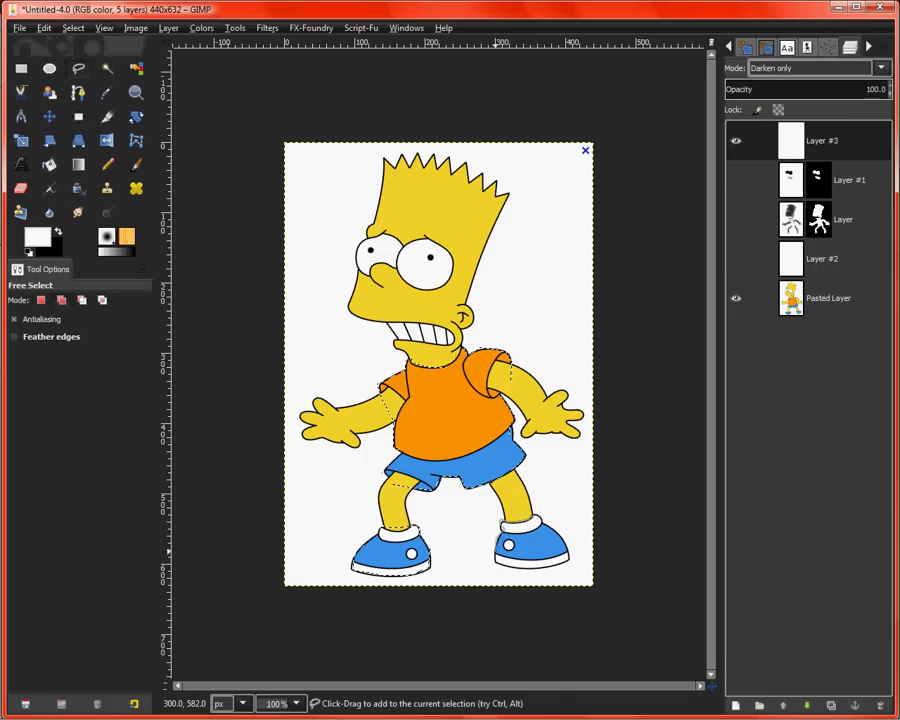
- Redraw the right-shoe freehand outline and close it into the selection
click(494, 558)
click(518, 568)
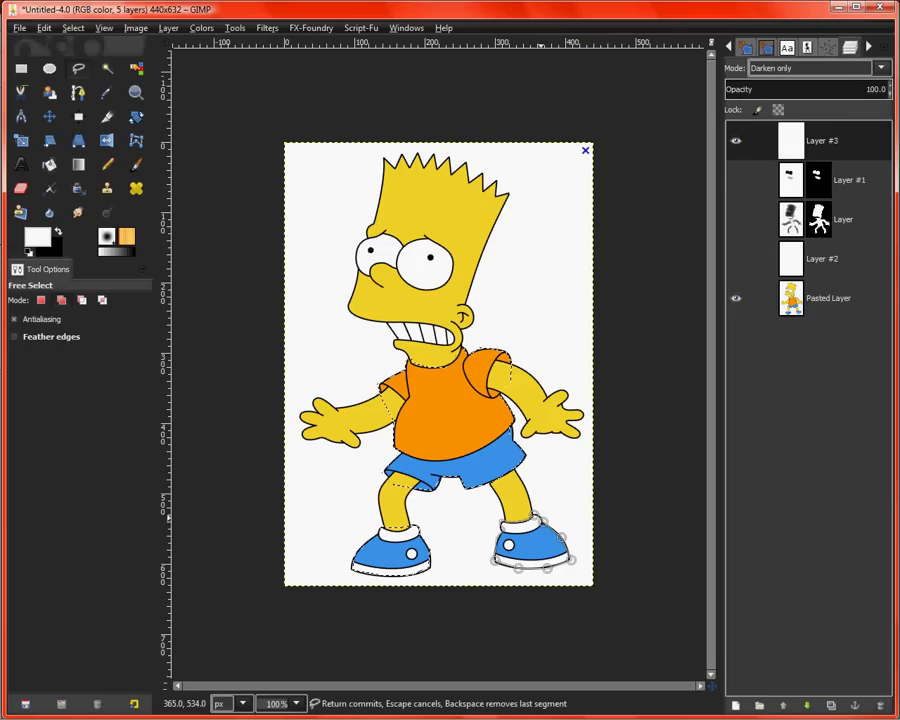
click(551, 550)
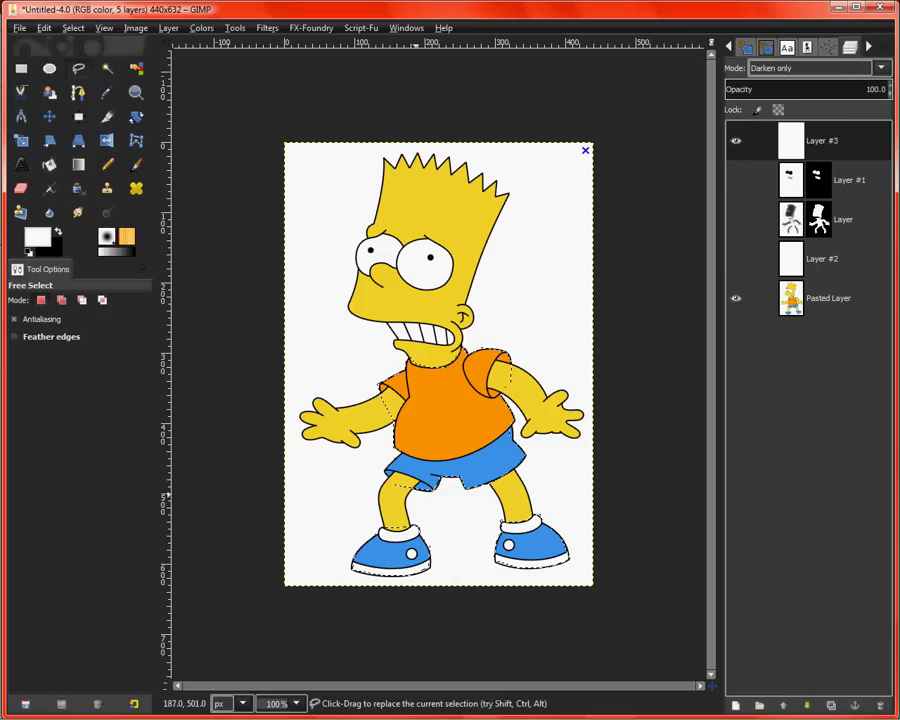
- Add an inverted layer mask to Layer #3 from the clothing-and-shoes selection
right_click(800, 140)
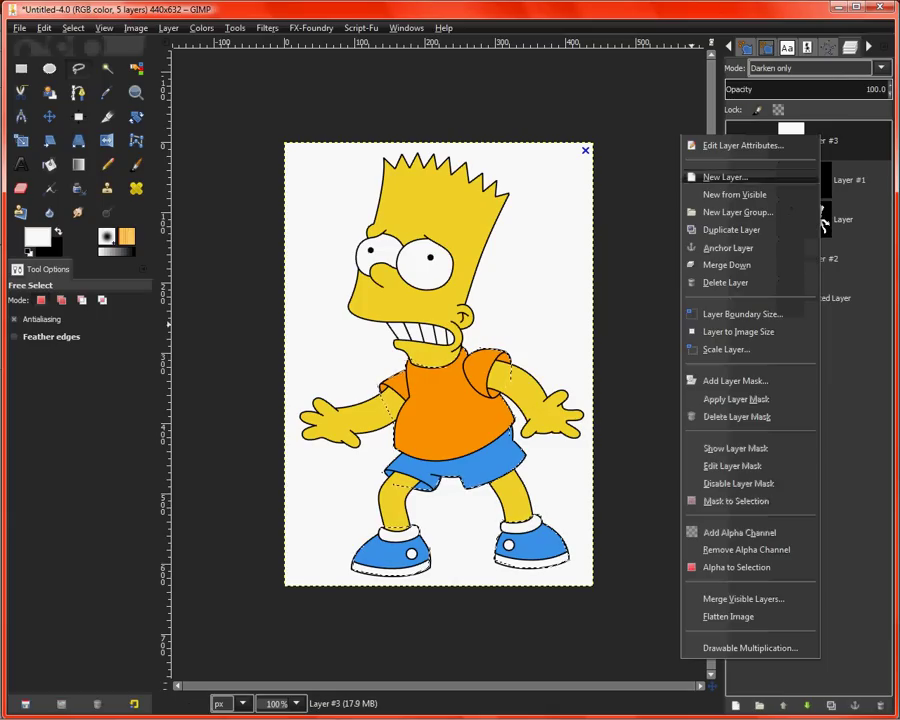
click(740, 380)
click(131, 328)
click(213, 357)
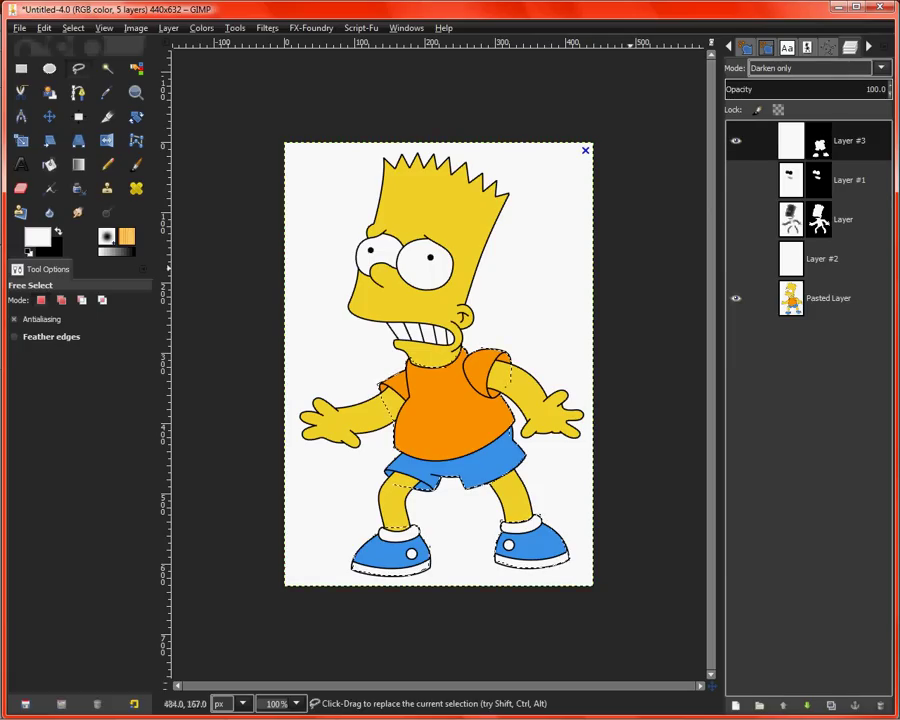
- Hide Pasted Layer and show Layer #1, Layer and Layer #2
click(736, 298)
click(736, 180)
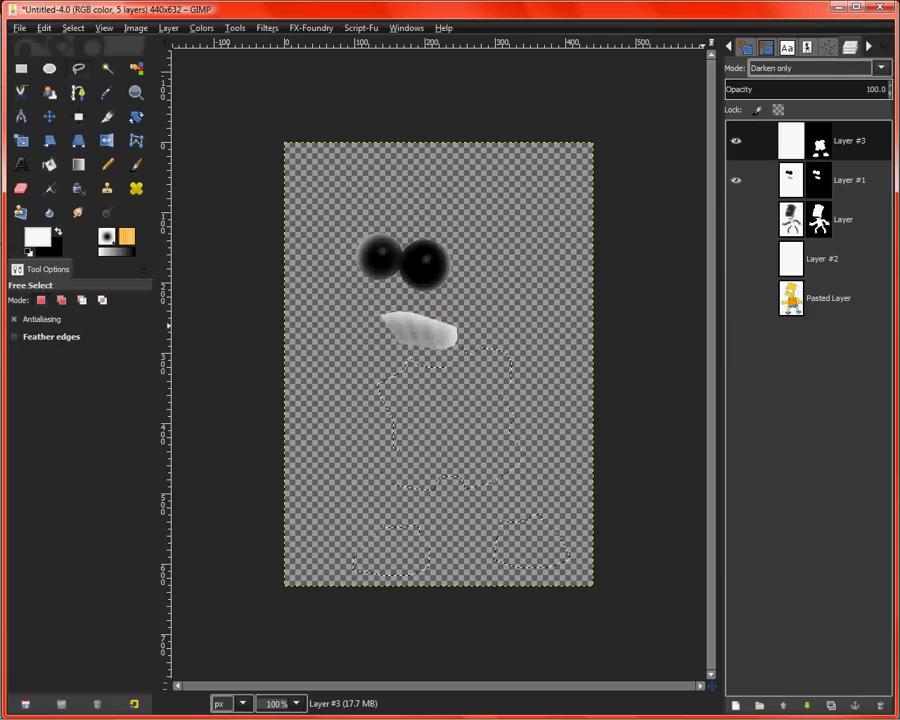
click(736, 219)
click(736, 258)
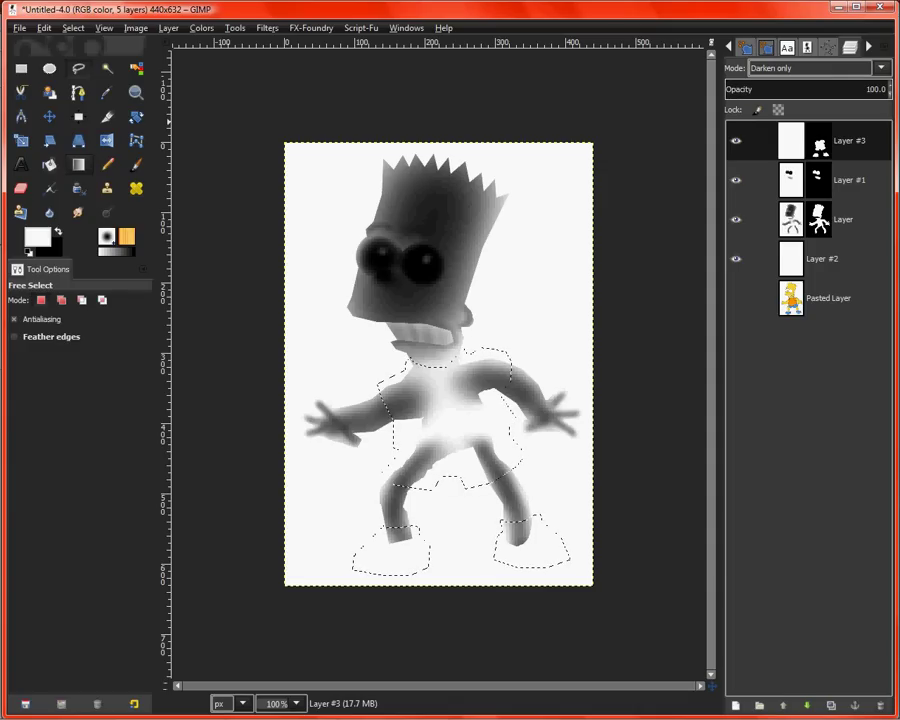
- Airbrush grey over the torso at brush size 171, then black into its centre
key(a)
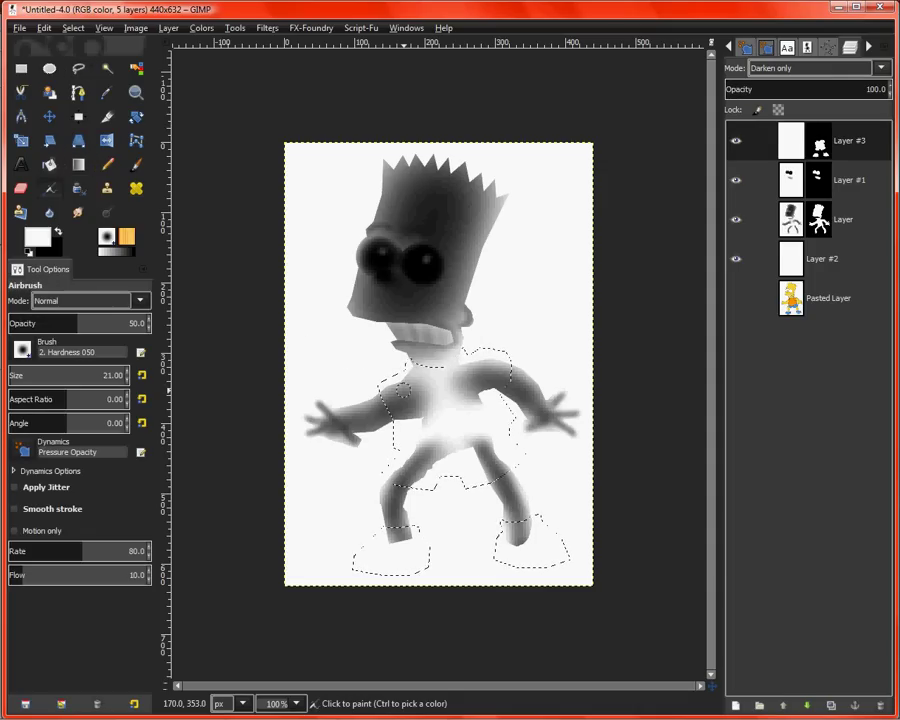
key(bracketright)
key(bracketright)
key(bracketright)
key(bracketright)
key(bracketright)
key(bracketright)
mouse_move(429, 386)
mouse_down()
mouse_move(432, 452)
mouse_move(414, 365)
mouse_move(498, 418)
mouse_move(416, 386)
mouse_move(432, 422)
mouse_move(402, 402)
mouse_move(432, 482)
mouse_move(472, 402)
mouse_move(466, 378)
mouse_move(420, 410)
mouse_move(446, 408)
mouse_move(427, 466)
mouse_move(411, 459)
mouse_move(381, 506)
mouse_move(471, 458)
mouse_move(499, 472)
mouse_move(471, 384)
mouse_move(470, 430)
mouse_move(441, 406)
mouse_move(412, 400)
mouse_move(403, 412)
mouse_up()
key(x)
mouse_move(499, 379)
mouse_down()
mouse_move(448, 452)
mouse_move(437, 515)
mouse_move(382, 573)
mouse_move(432, 563)
mouse_move(546, 567)
mouse_move(520, 562)
mouse_move(530, 572)
mouse_move(524, 557)
mouse_move(529, 574)
mouse_move(380, 567)
mouse_move(520, 518)
mouse_move(399, 576)
mouse_up()
- Shrink the airbrush to 31 and darken the left shoe's top and bottom edge
ctrl+scroll(398, 575, up, 3)
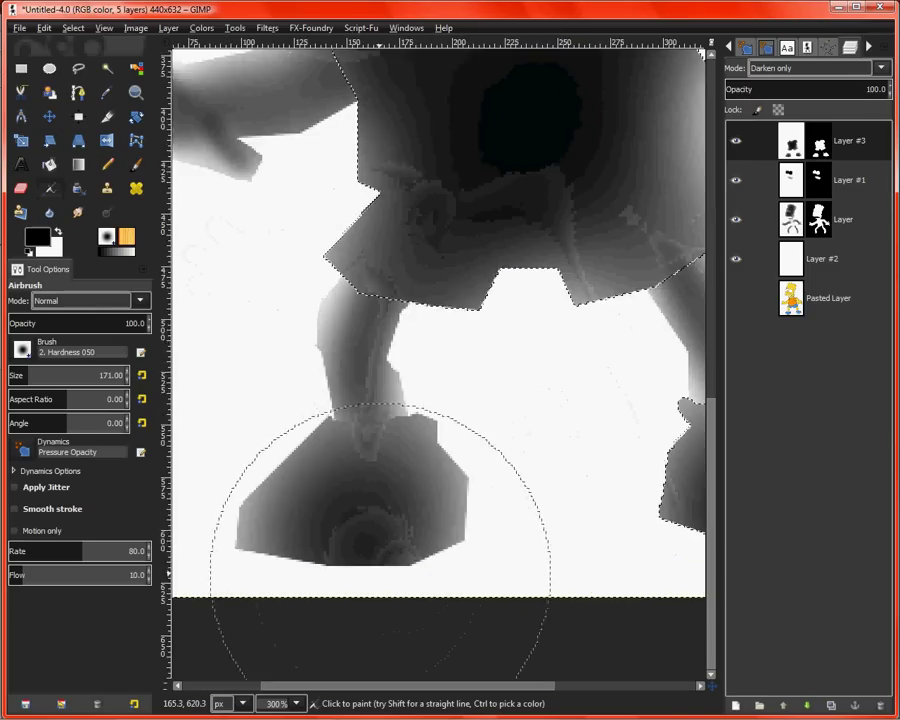
key(bracketleft)
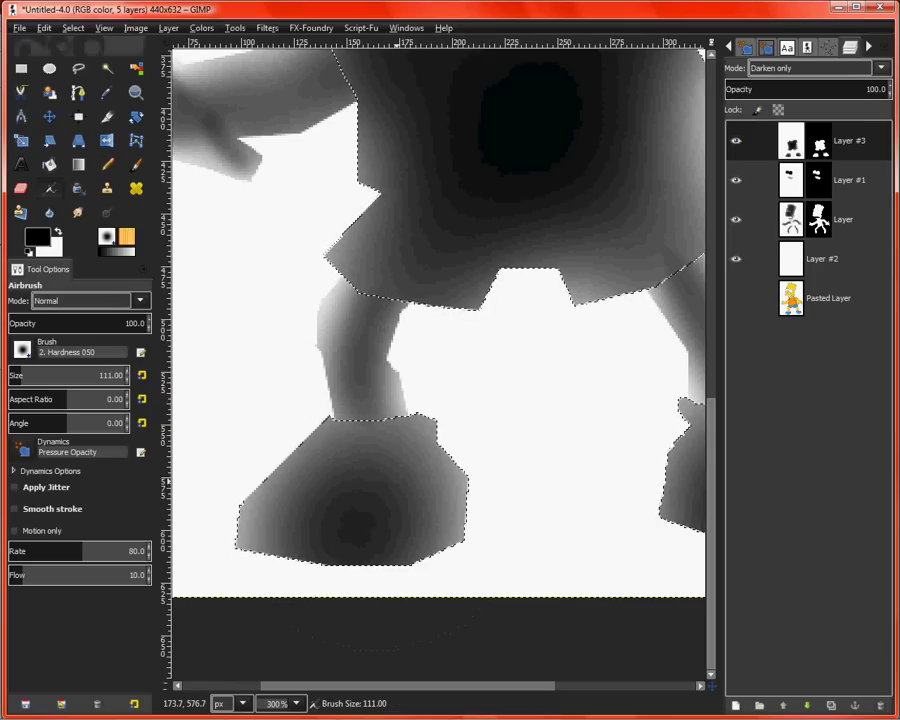
key(bracketleft)
key(bracketleft)
key(bracketleft)
key(bracketleft)
key(bracketleft)
key(bracketleft)
key(bracketleft)
key(bracketleft)
key(bracketleft)
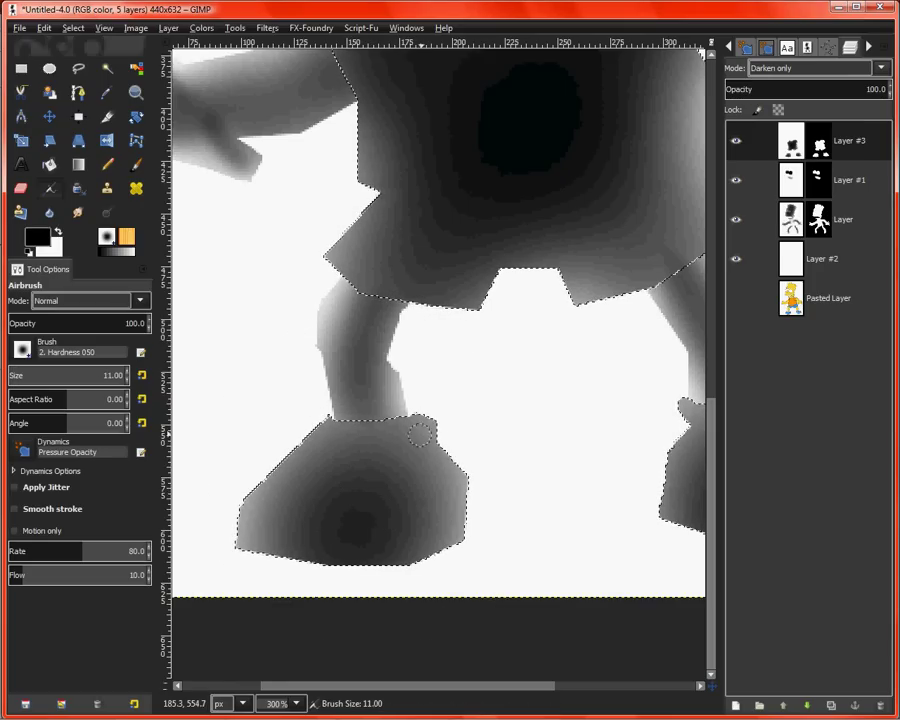
key(bracketright)
key(bracketright)
mouse_move(422, 435)
mouse_down()
mouse_move(412, 426)
mouse_move(357, 448)
mouse_move(317, 420)
mouse_up()
mouse_move(295, 508)
mouse_down()
mouse_move(225, 532)
mouse_move(374, 561)
mouse_up()
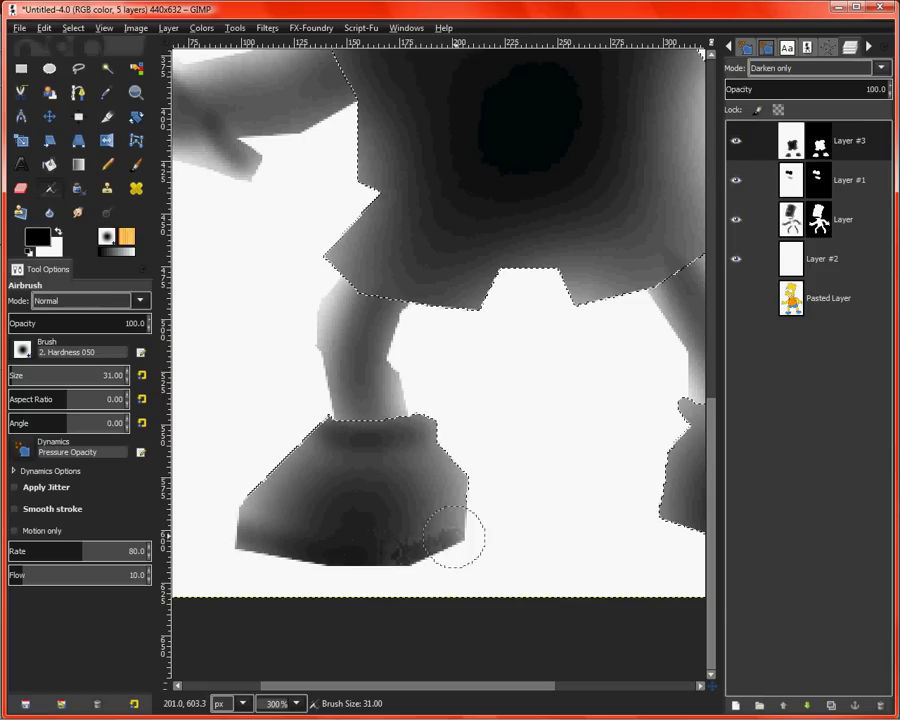
- Darken the right shoe's collar and bottom edge, then zoom out to the whole figure
drag(639, 482, 335, 467)
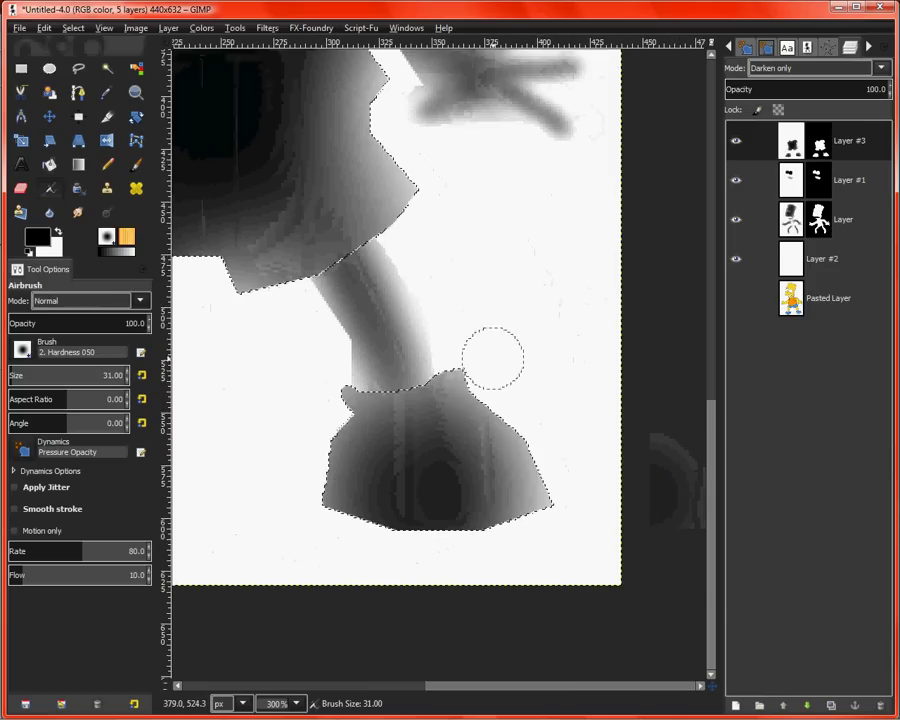
drag(492, 357, 335, 393)
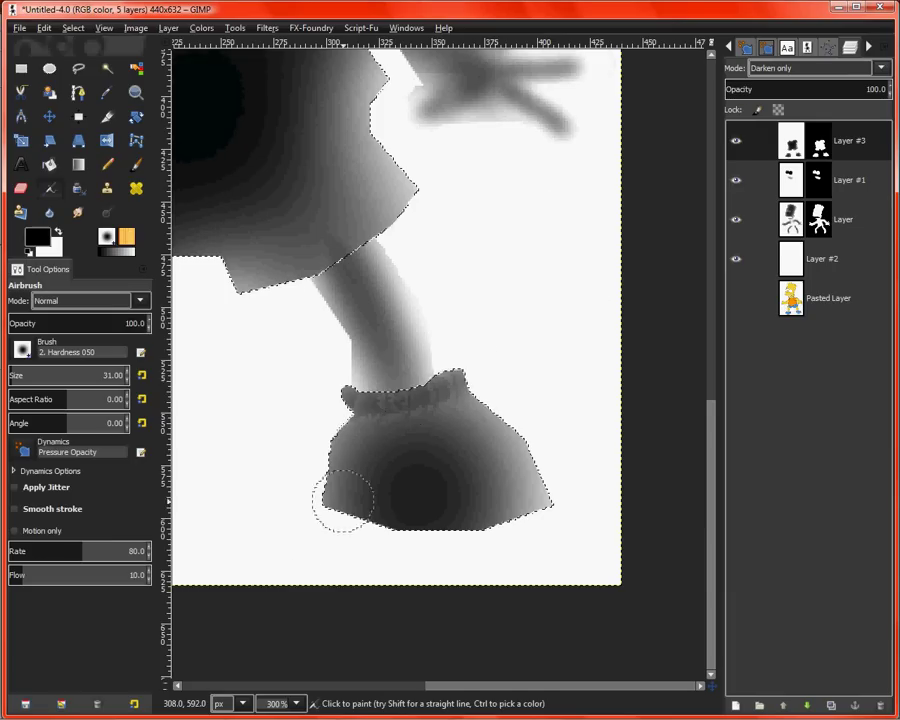
mouse_move(346, 492)
mouse_down()
mouse_move(352, 502)
mouse_move(442, 512)
mouse_move(544, 501)
mouse_up()
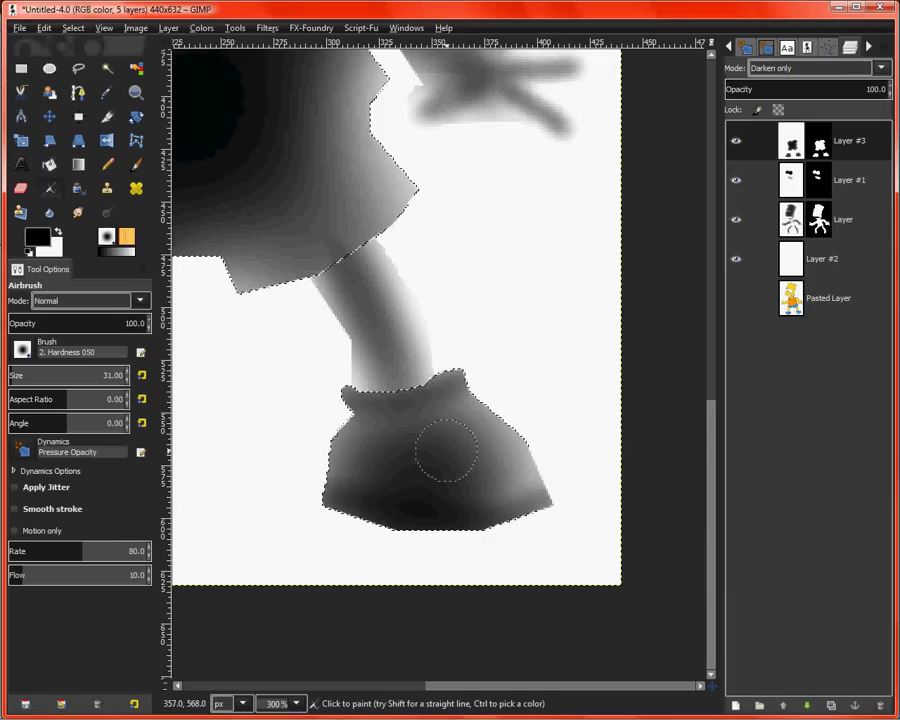
key(minus)
key(minus)
key(minus)
key(minus)
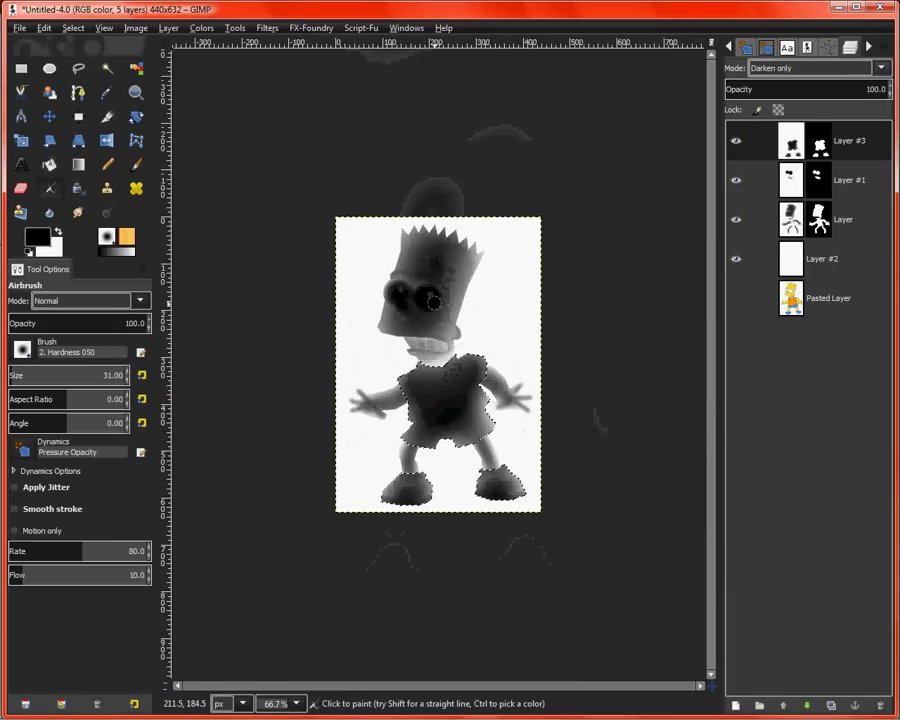
key(plus)
key(plus)
key(plus)
key(minus)
key(minus)
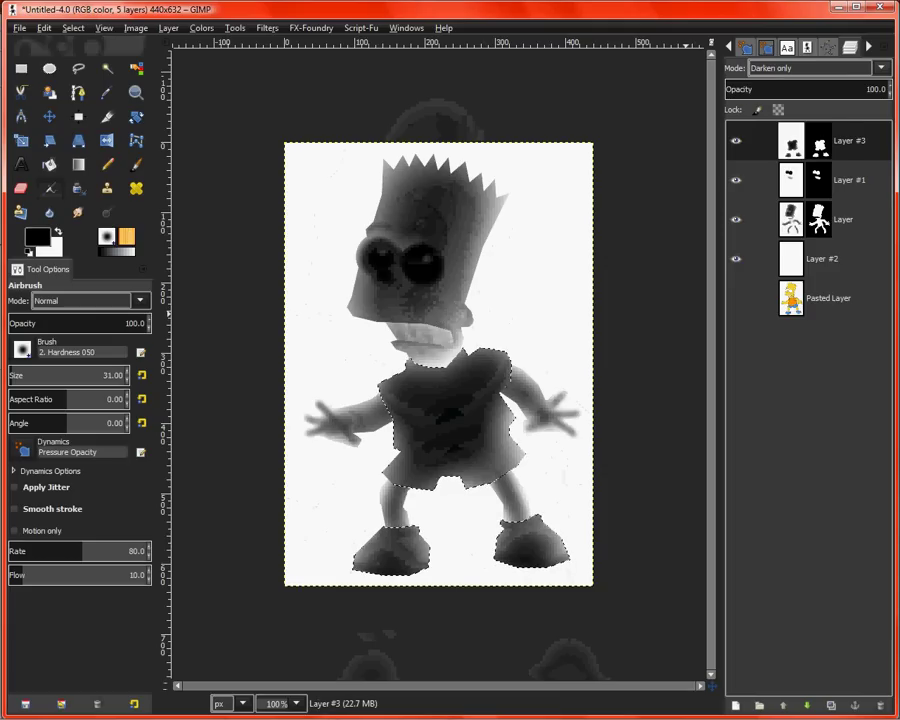
- Show only the coloured Pasted Layer and free-select both shoulders and the upper leg
shift+click(736, 298)
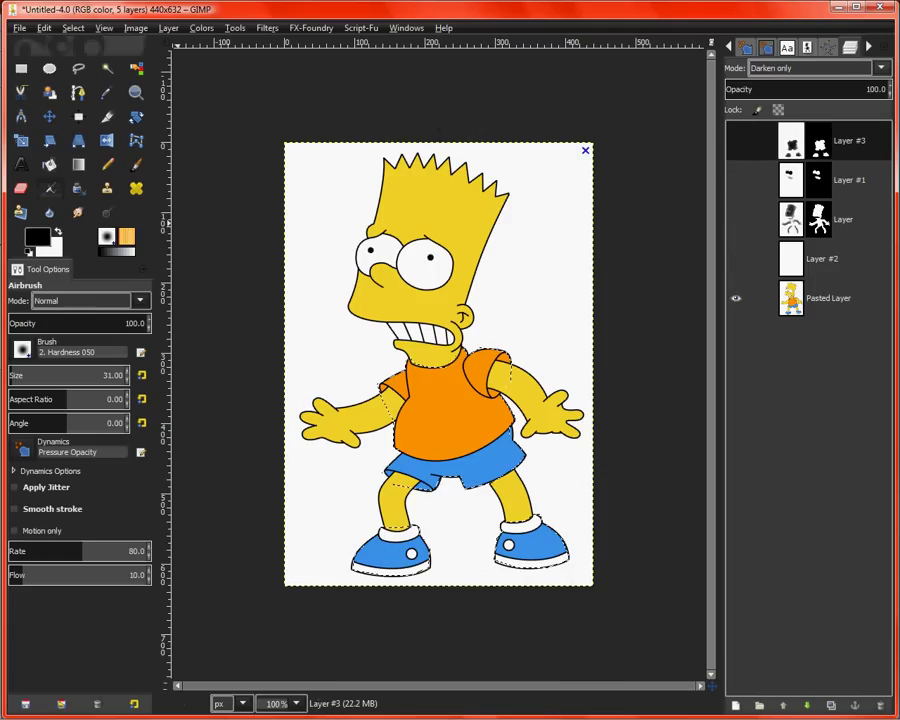
key(f)
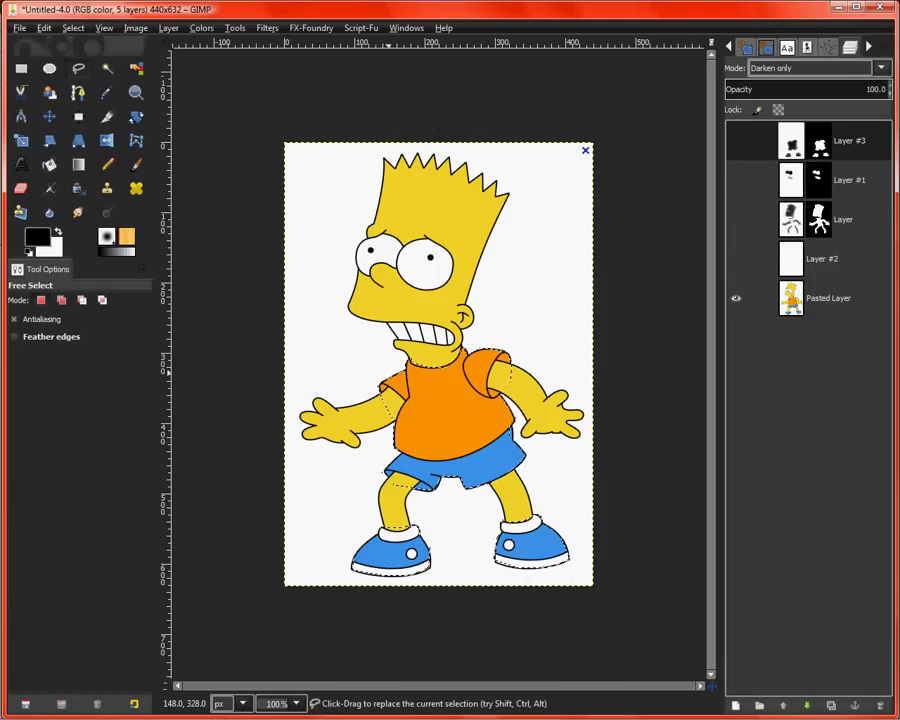
key(shift)
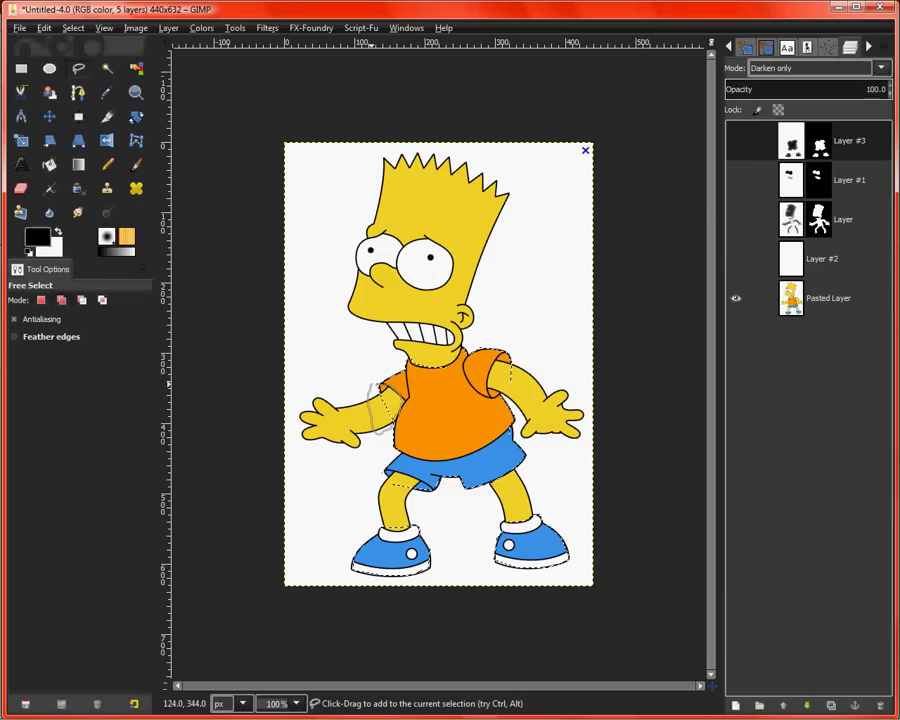
click(377, 384)
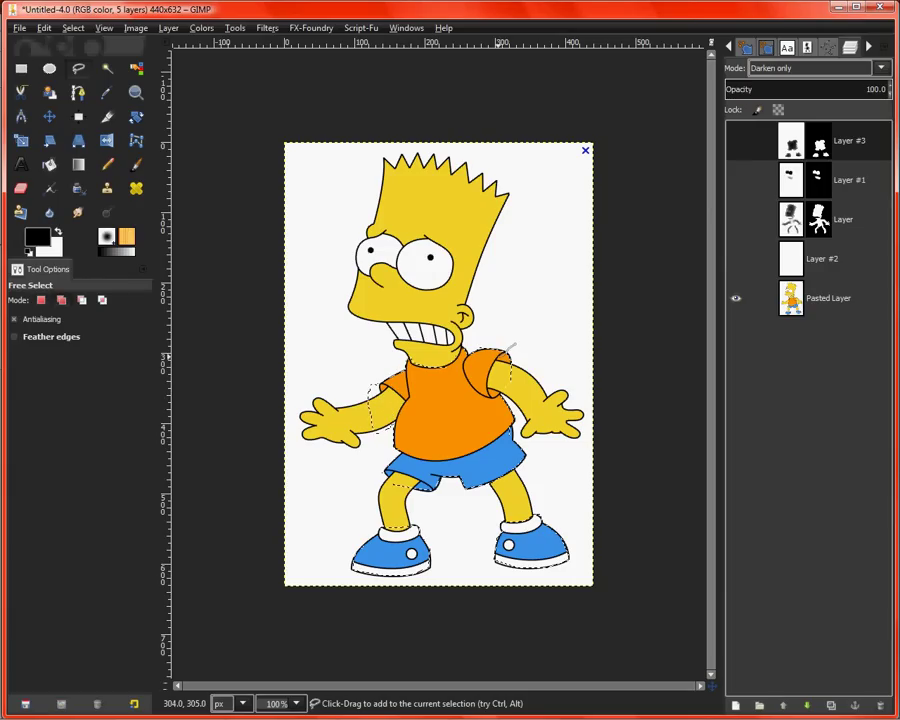
click(515, 344)
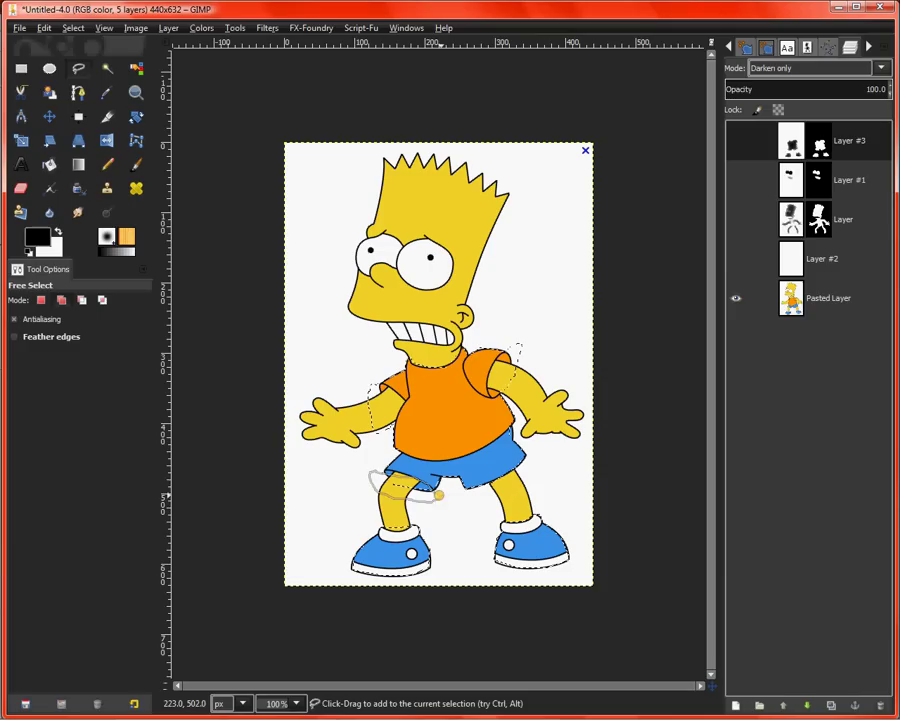
click(438, 494)
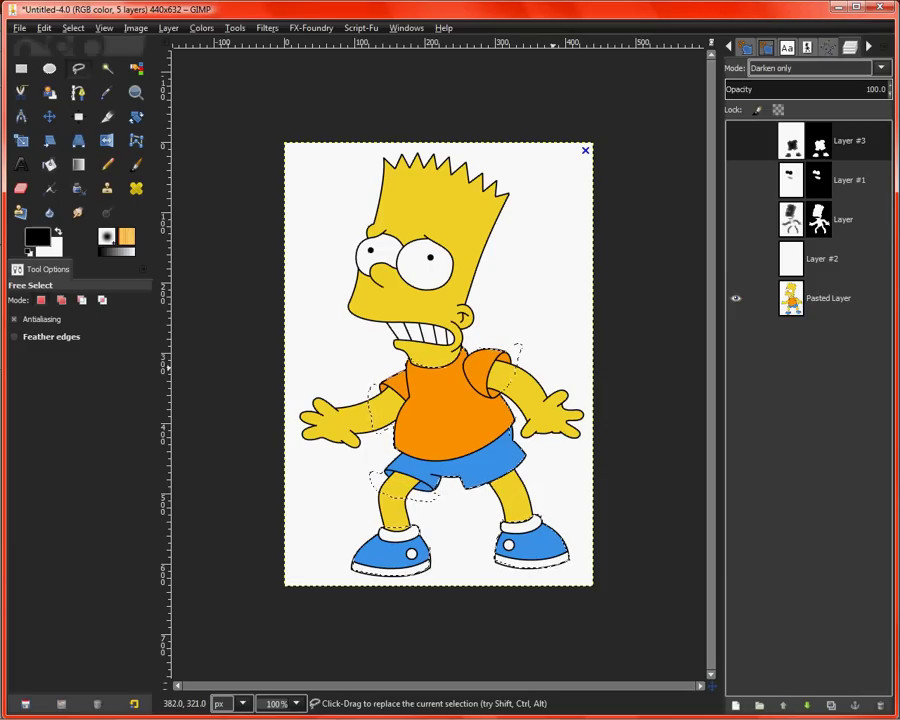
- Clear that selection and re-outline the right shoulder and upper left leg
key(ctrl+shift+a)
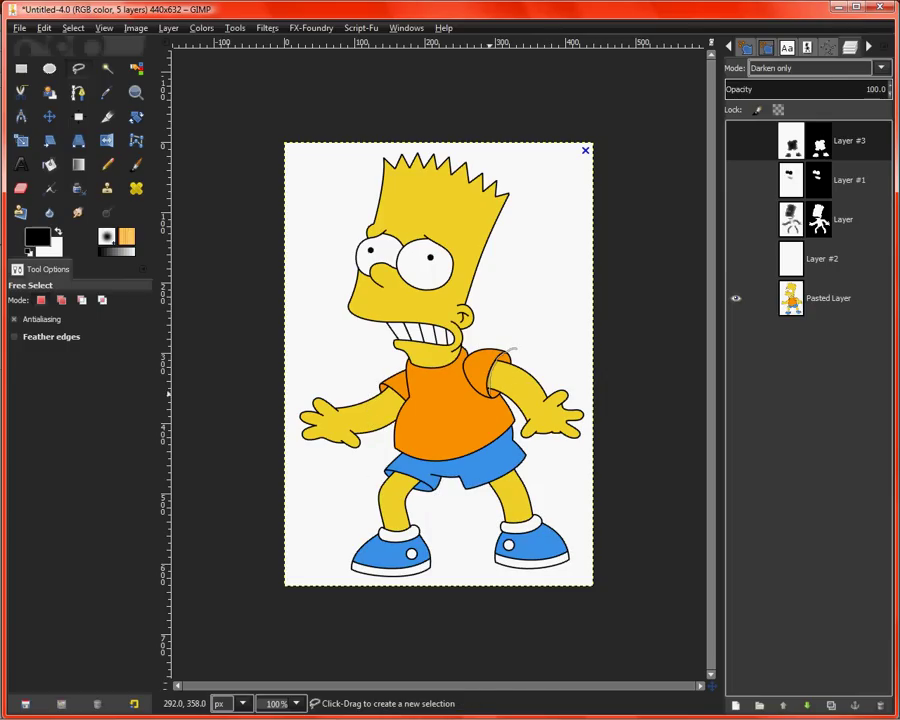
click(516, 350)
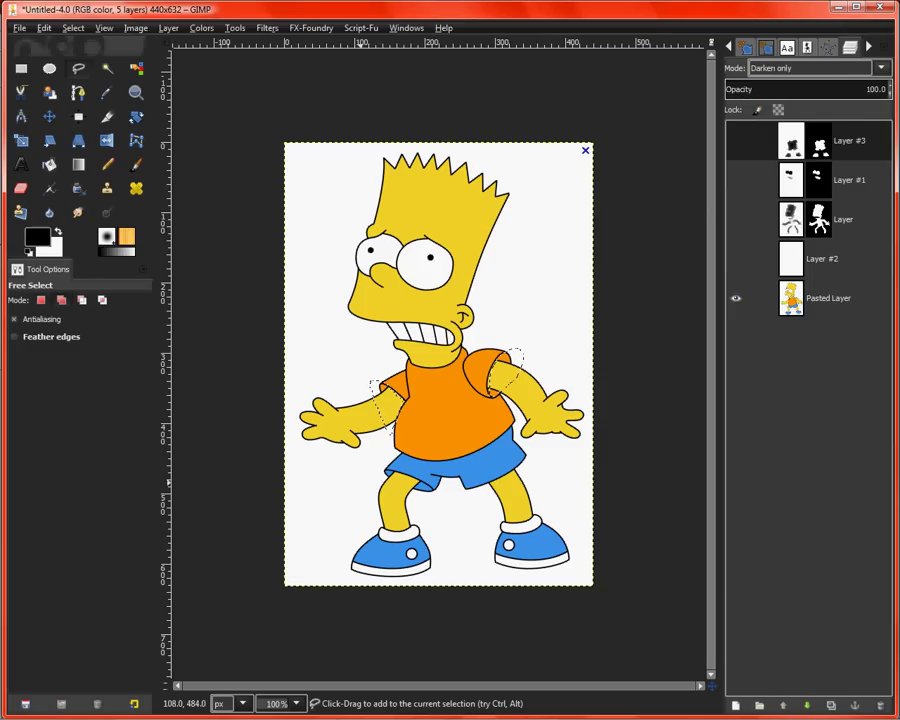
click(361, 481)
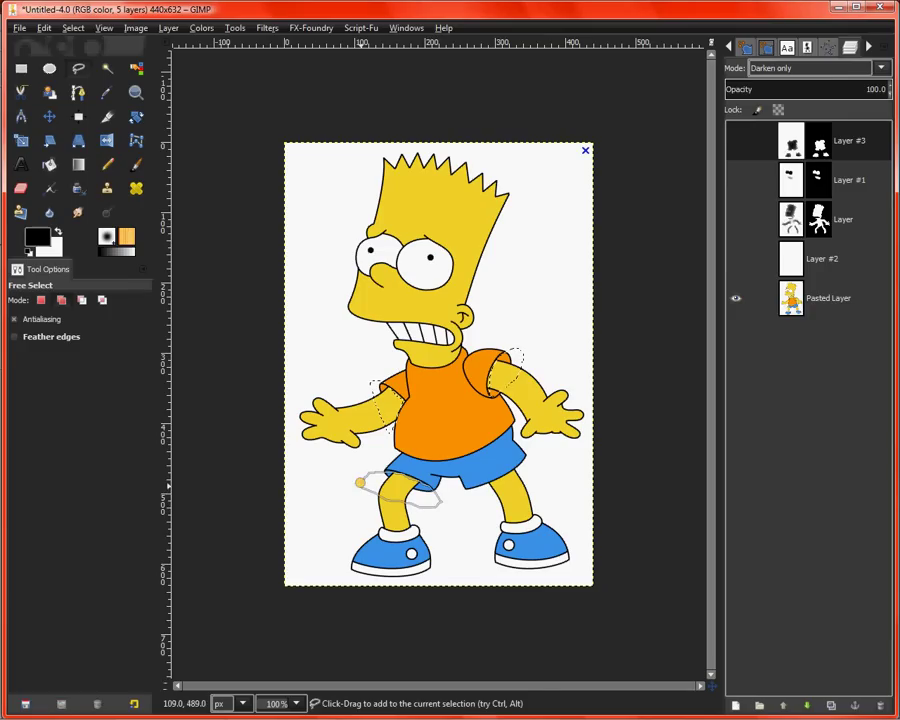
click(359, 483)
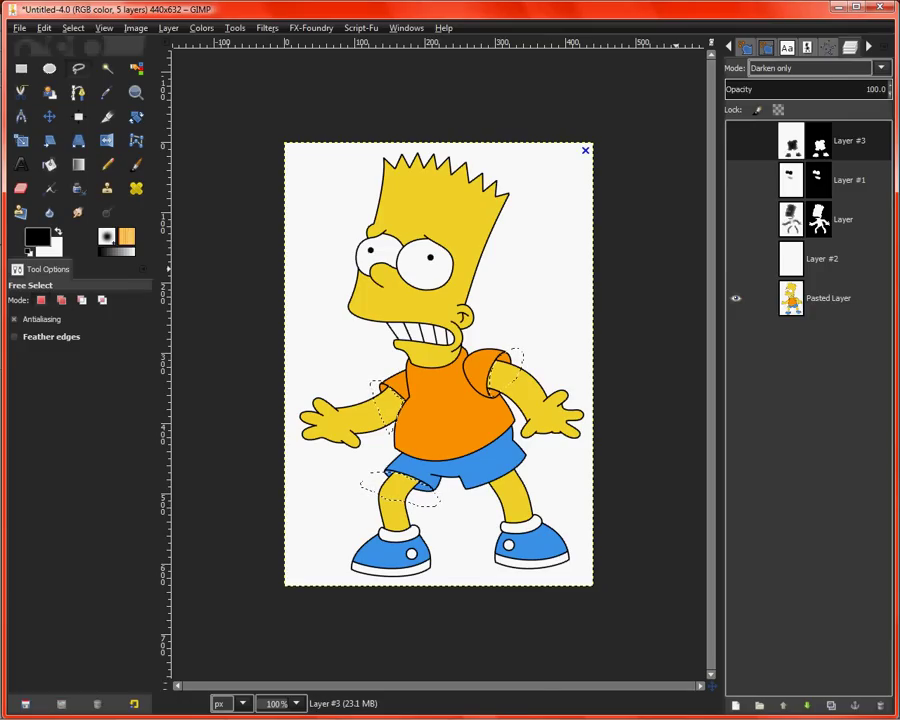
- Make Layer #3, Layer #1, Layer and Layer #2 visible again
click(736, 141)
click(736, 180)
click(736, 219)
click(736, 258)
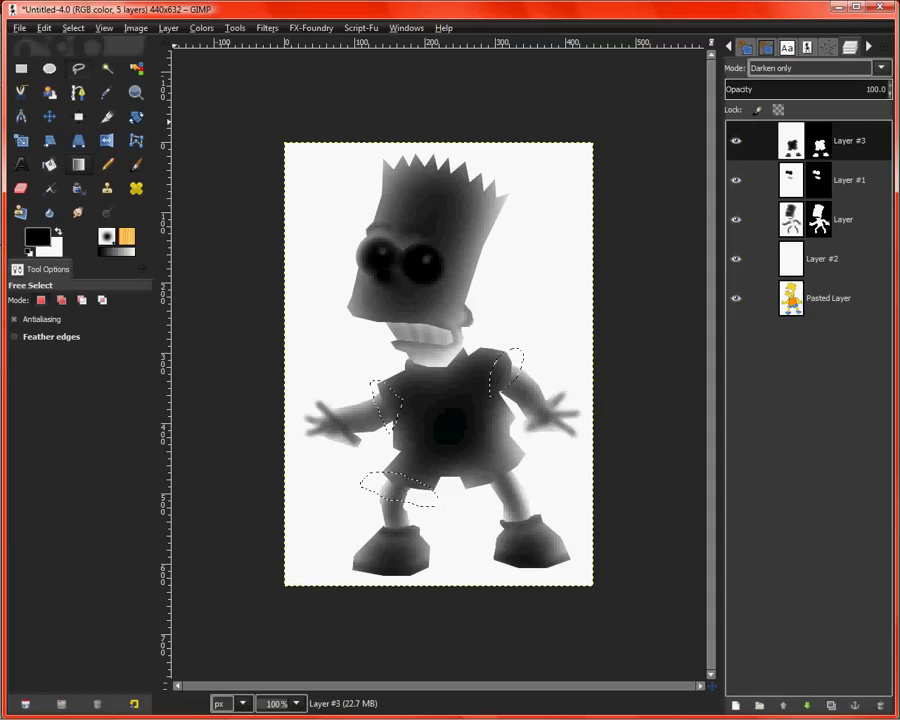
- Airbrush white at size 81, 60% opacity over the selected shoulders and leg, then deselect
key(a)
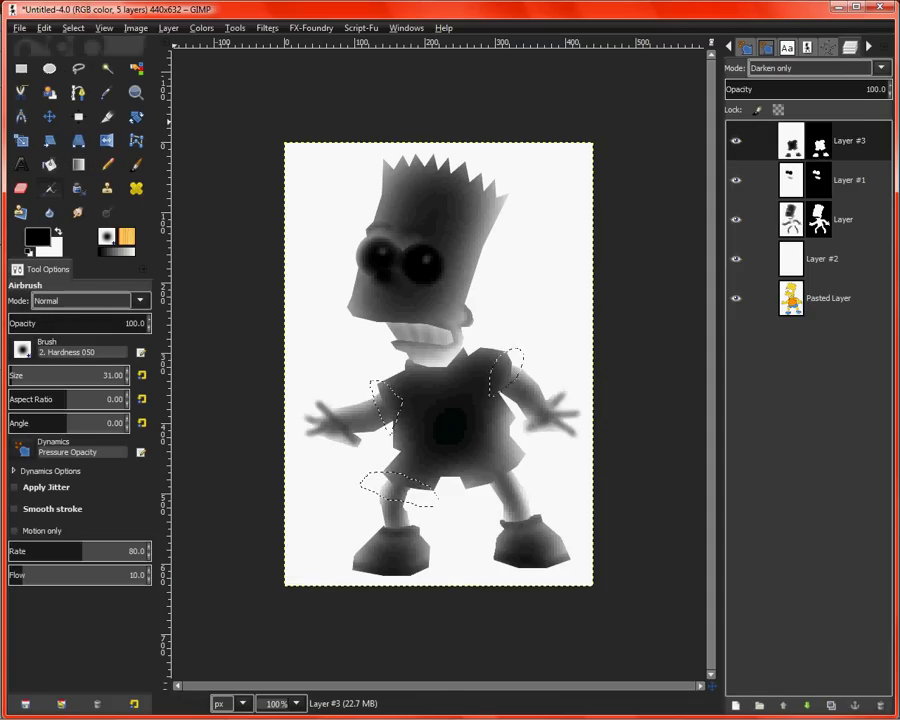
key(x)
key(bracketright)
key(bracketright)
key(bracketright)
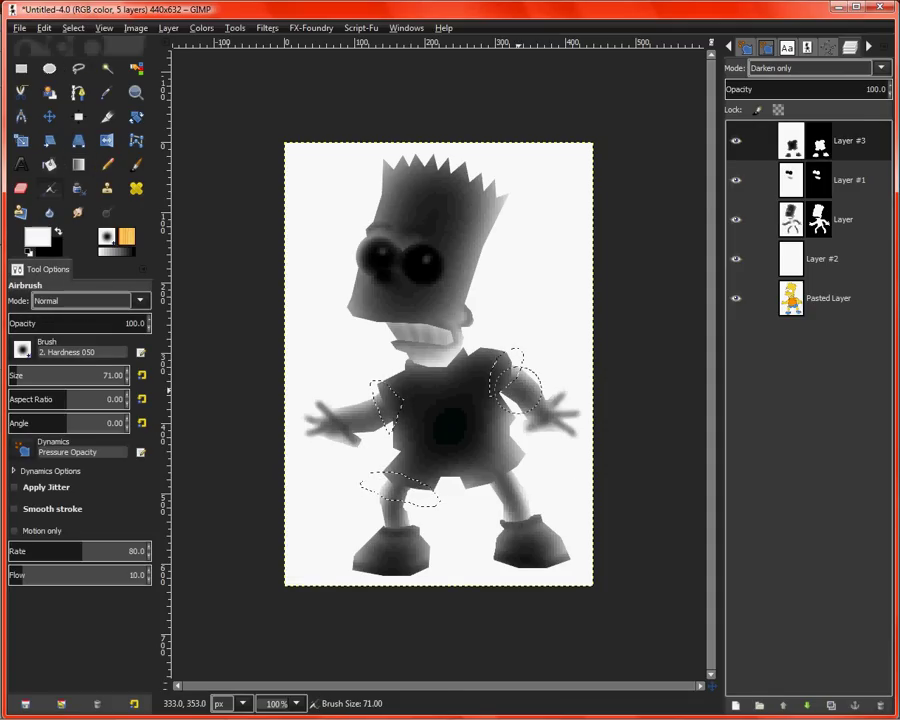
key(bracketright)
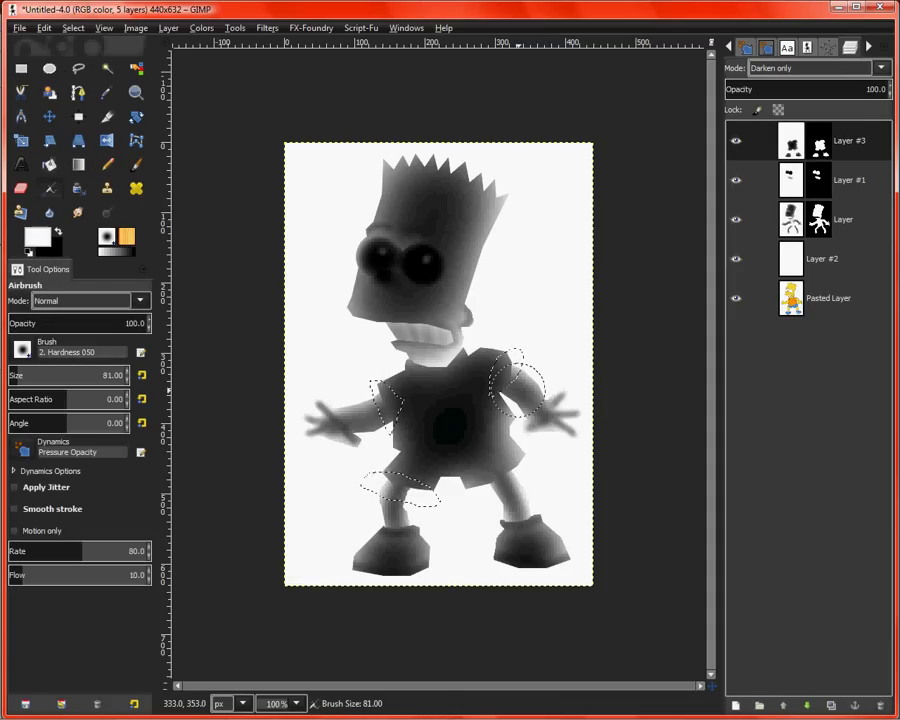
key(less)
key(less)
key(less)
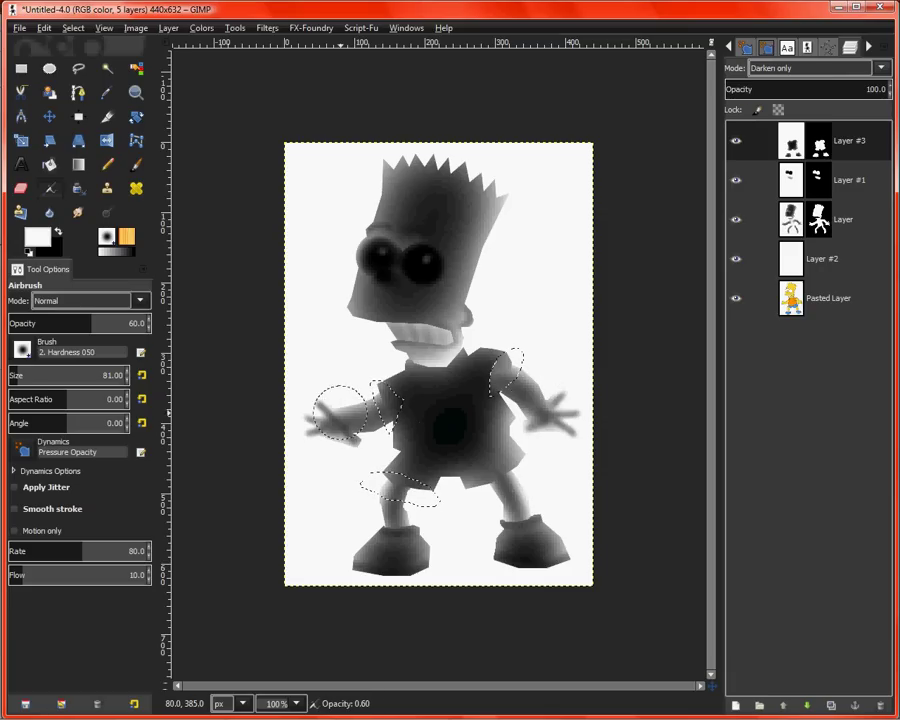
drag(393, 422, 388, 412)
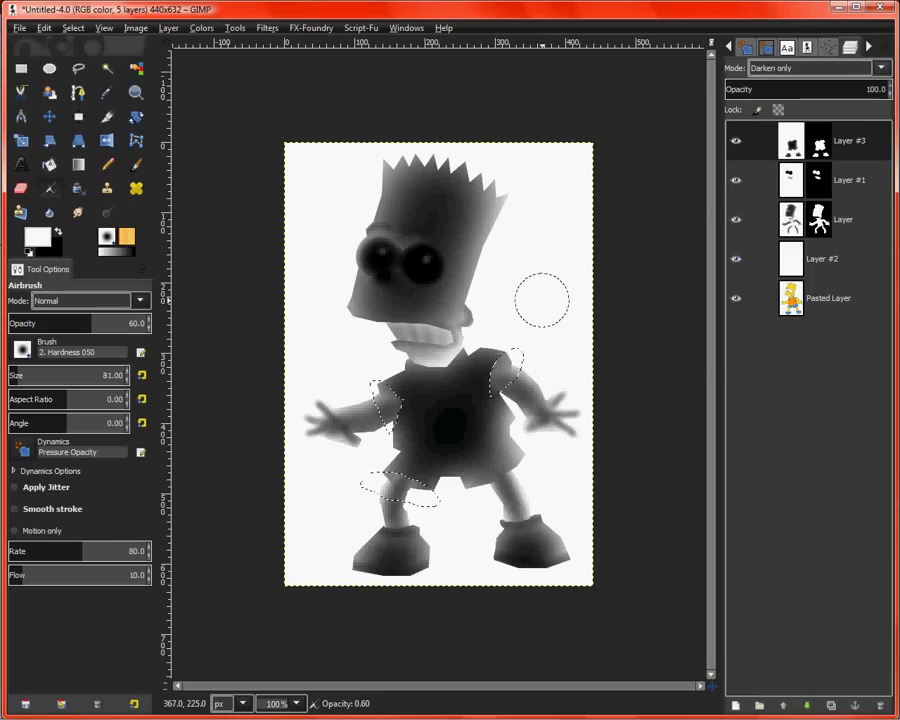
key(shift+ctrl+a)
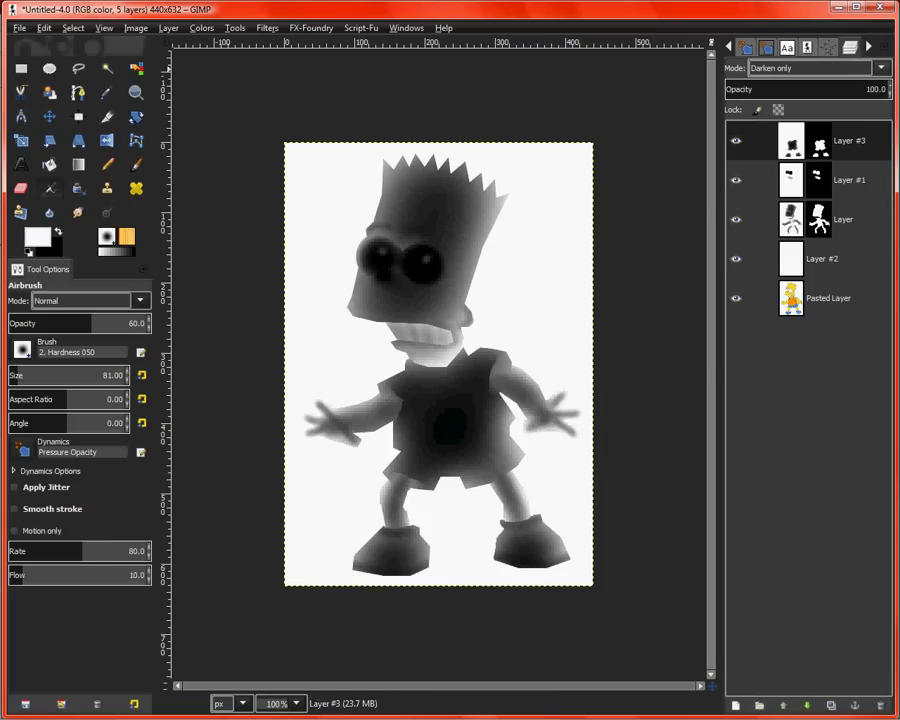
- Create a new layer from visible and apply a small-radius Gaussian blur to it
click(168, 27)
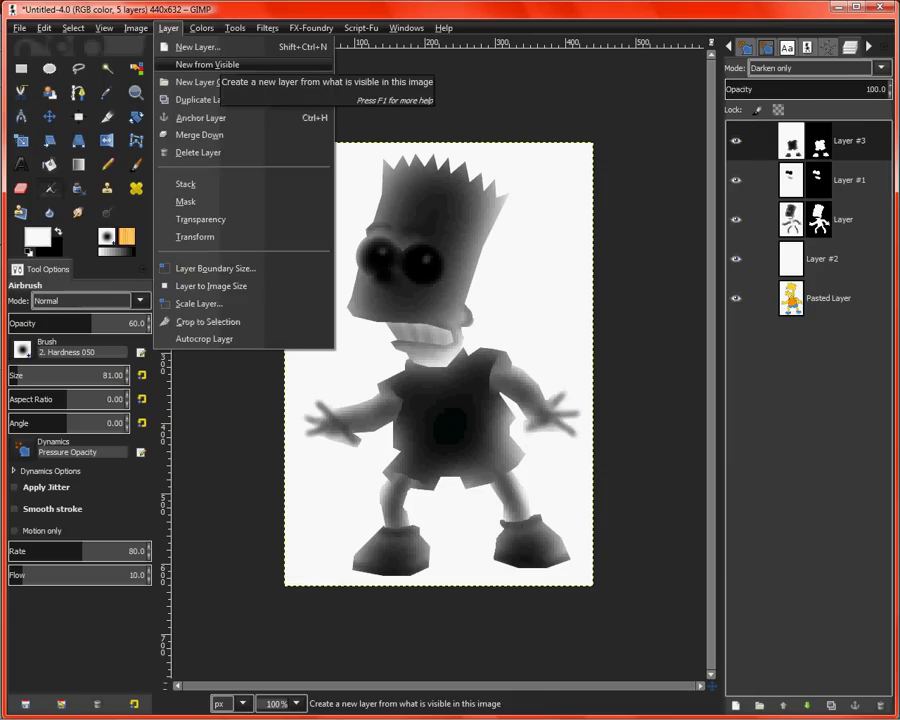
click(207, 64)
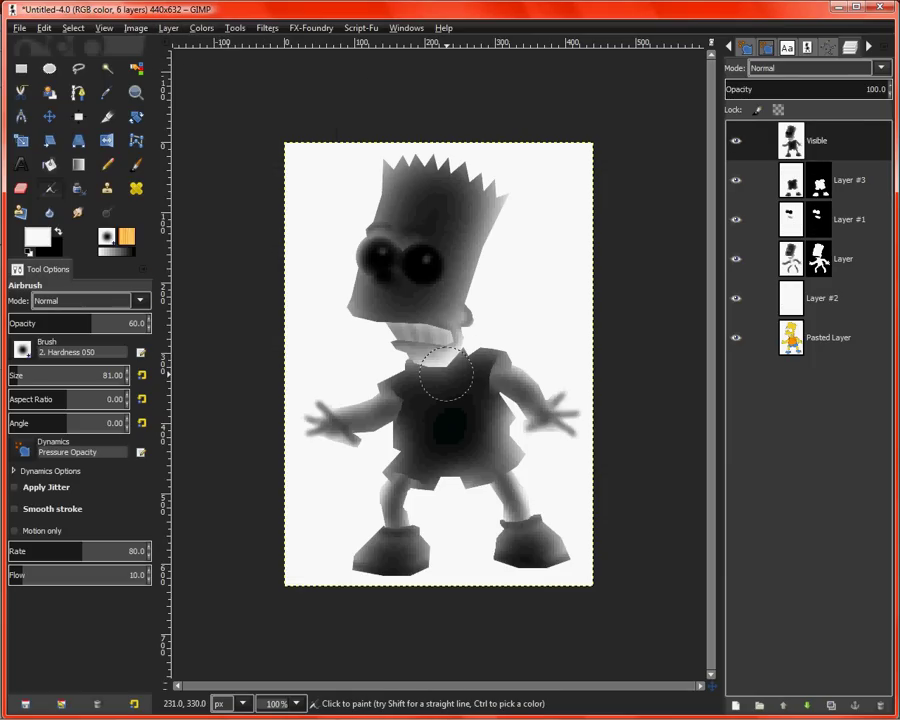
key(ctrl+shift+f)
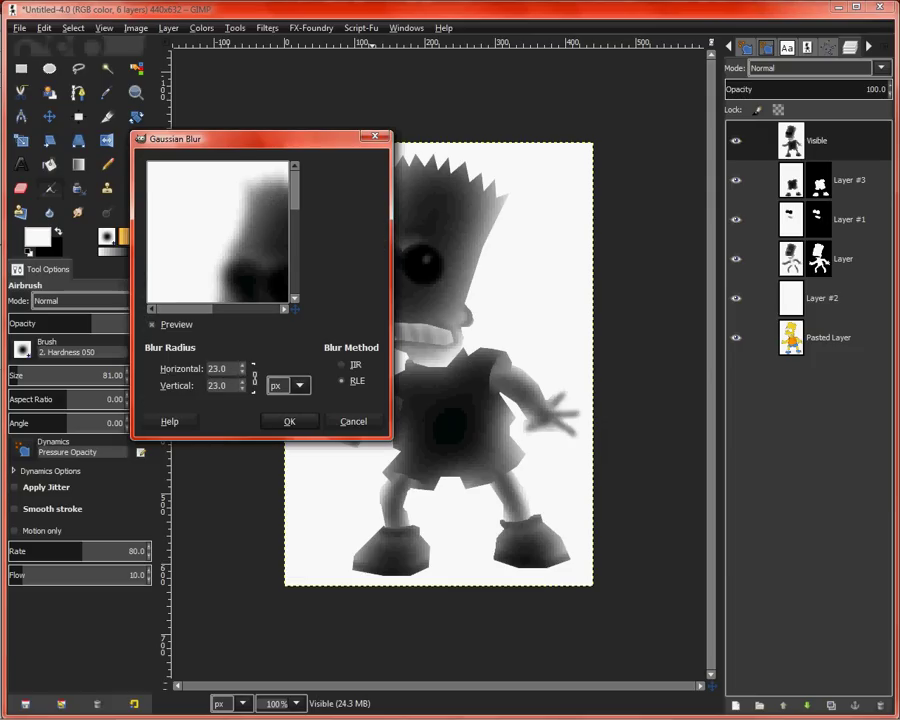
text(0)
key(Tab)
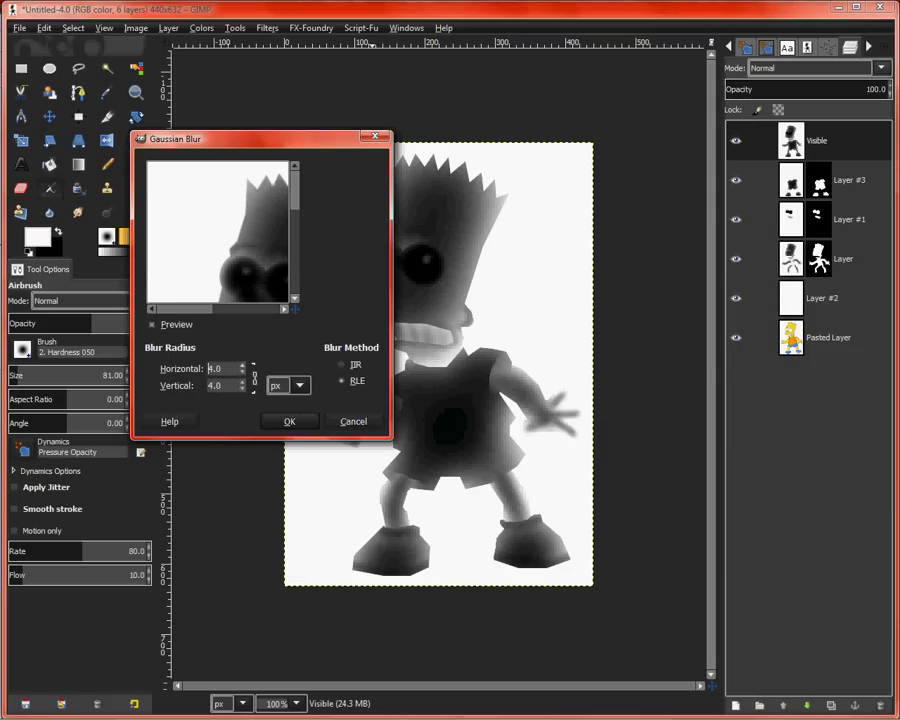
click(290, 421)
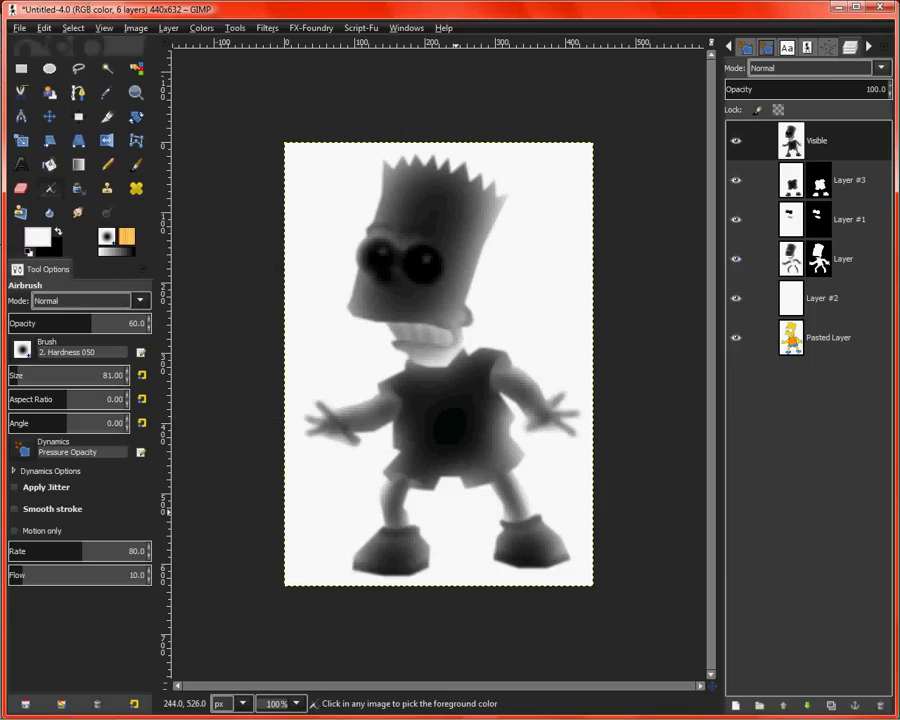
- Copy the blurred height map, preview it in the importer's 3D View, and return
key(ctrl+c)
key(alt+Tab)
key(alt+Tab)
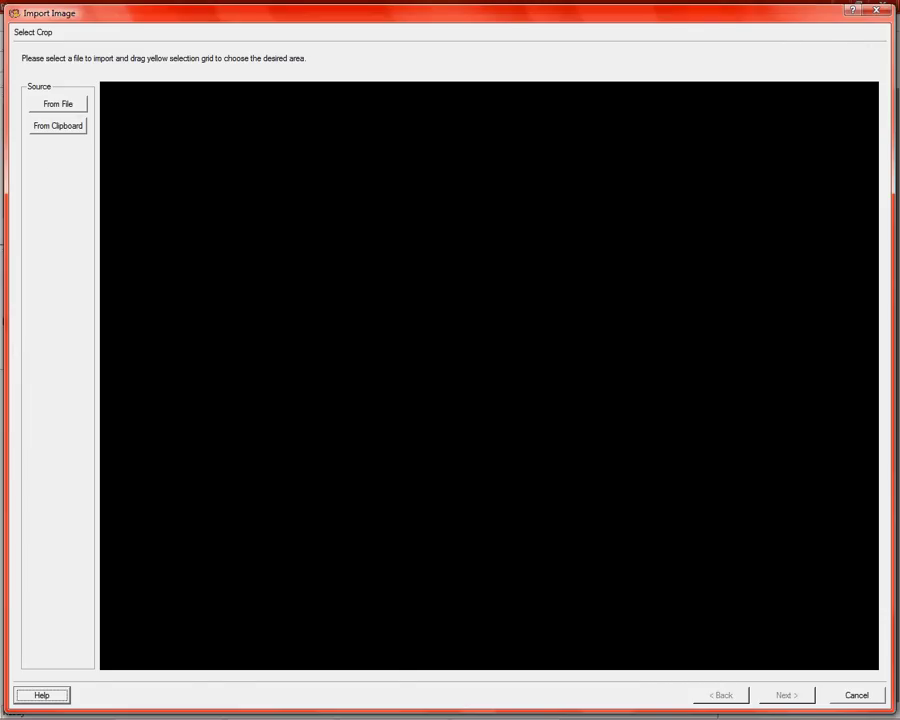
key(Return)
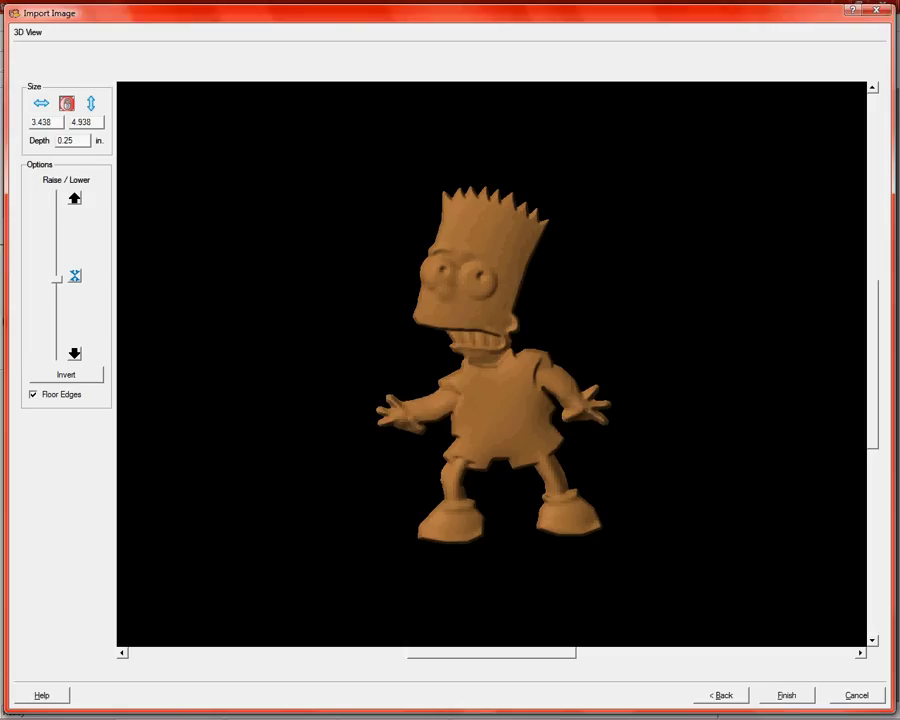
key(alt+Tab)
key(alt+Tab)
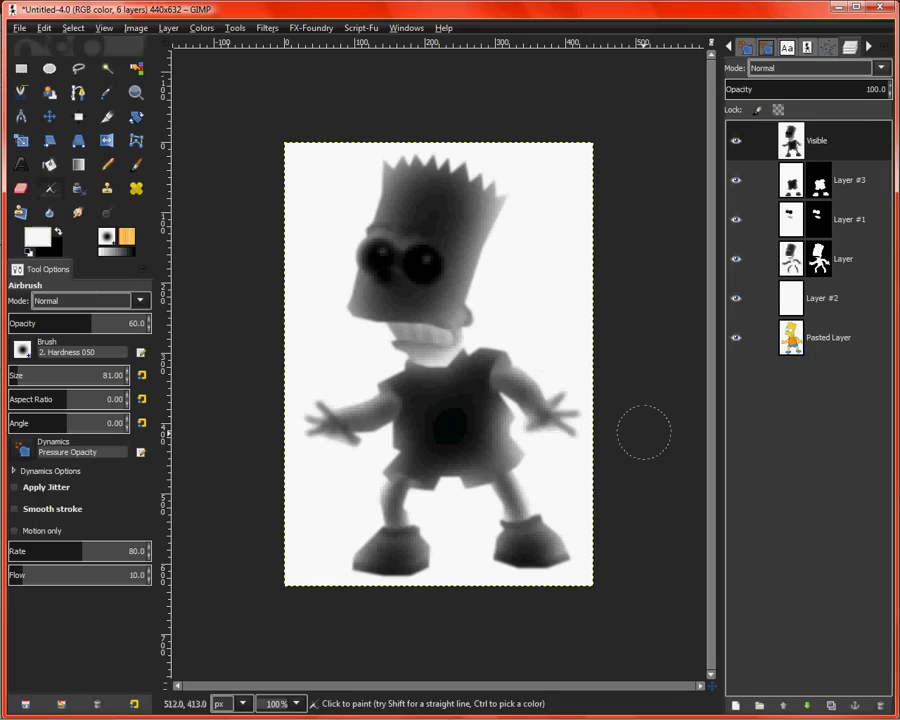
key(alt+Tab)
key(alt+Tab)
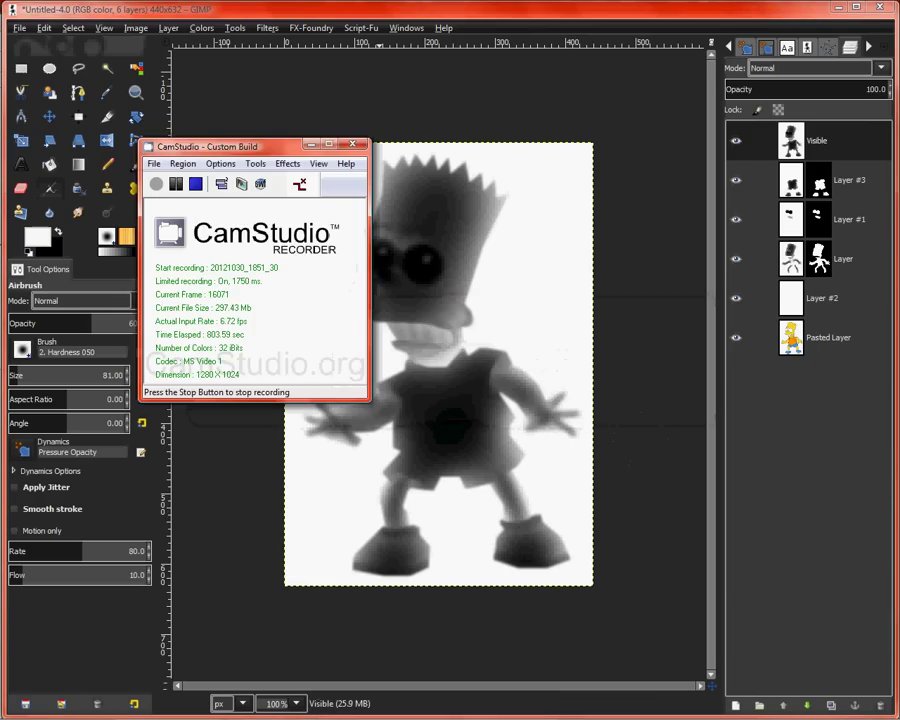